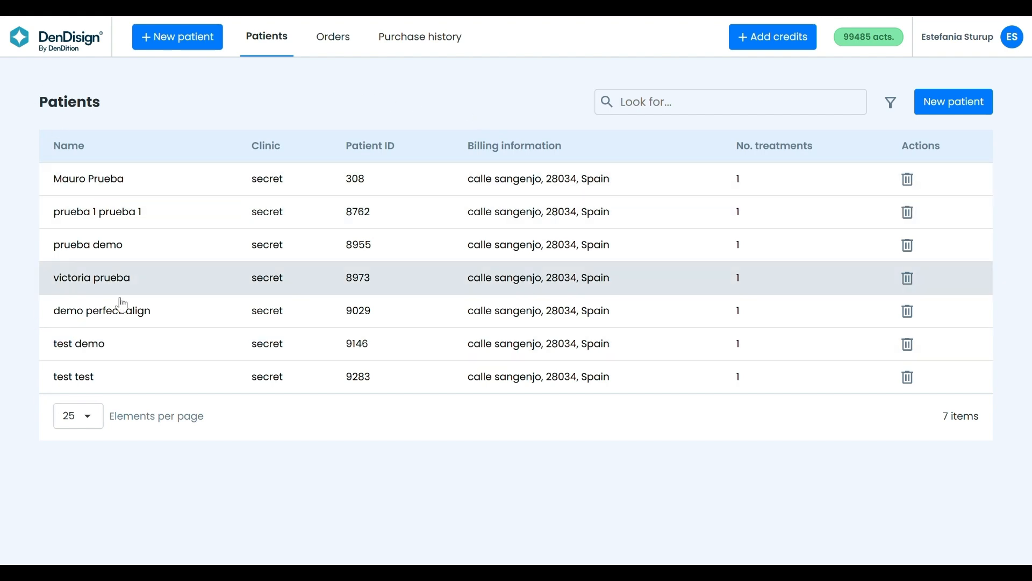
Review the account profile's personal data, clinics, billing and language configuration, then close the profile.
left_click(948, 40)
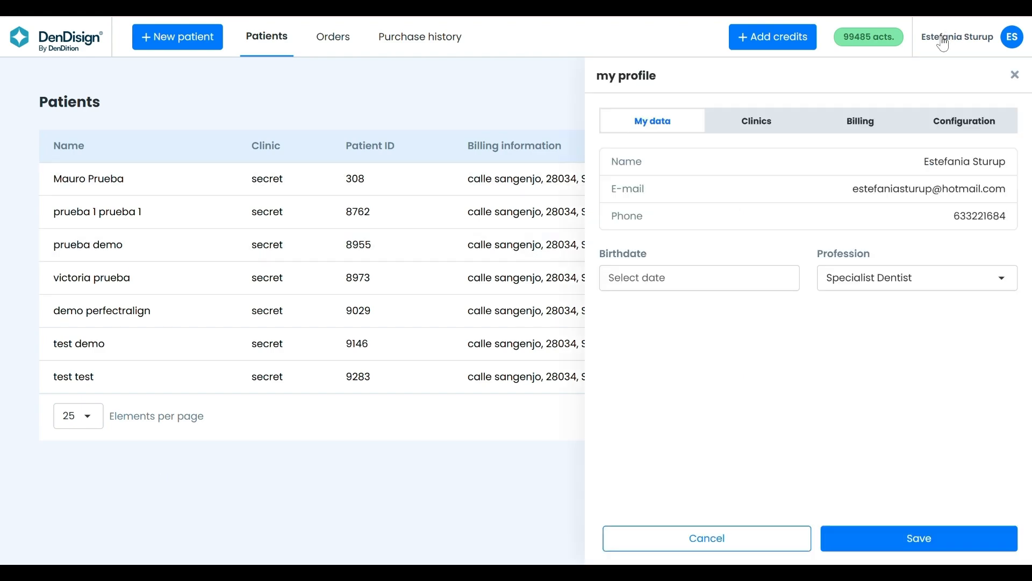
left_click(750, 120)
left_click(869, 124)
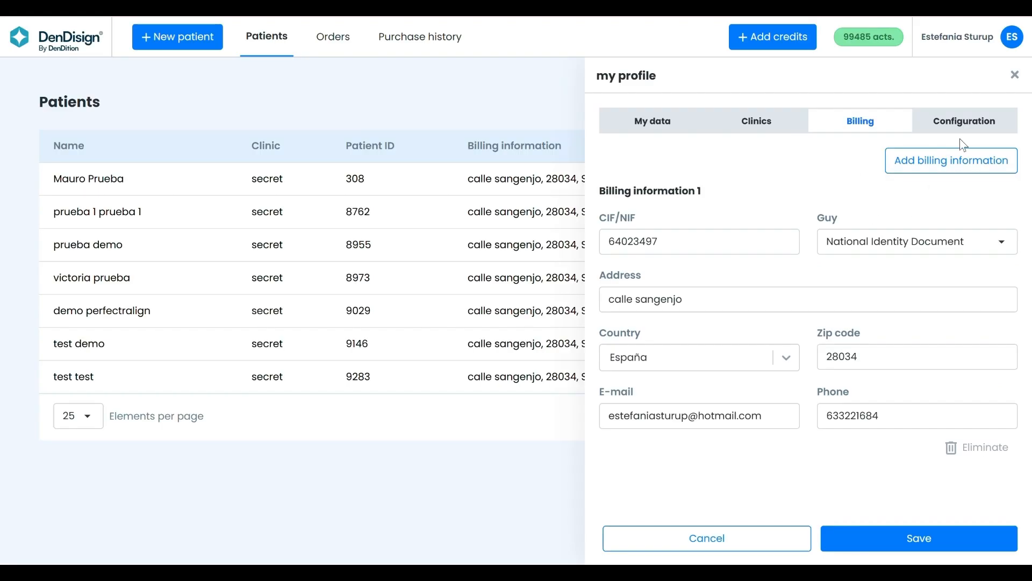
left_click(968, 128)
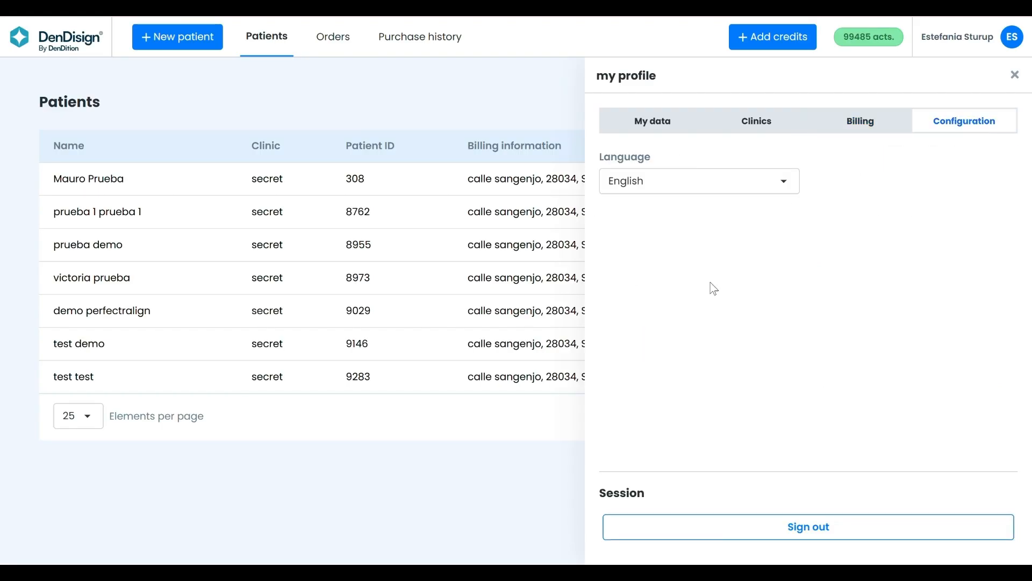
left_click(1014, 76)
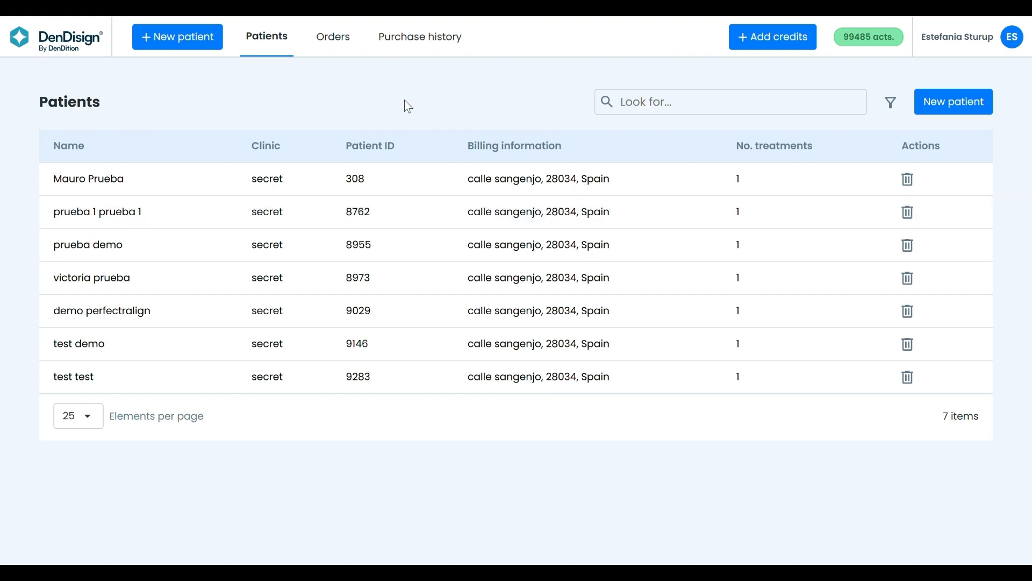
Start a new patient with name DEMO and surname test, fill in the birthdate and set the gender to Female.
left_click(185, 39)
left_click(235, 200)
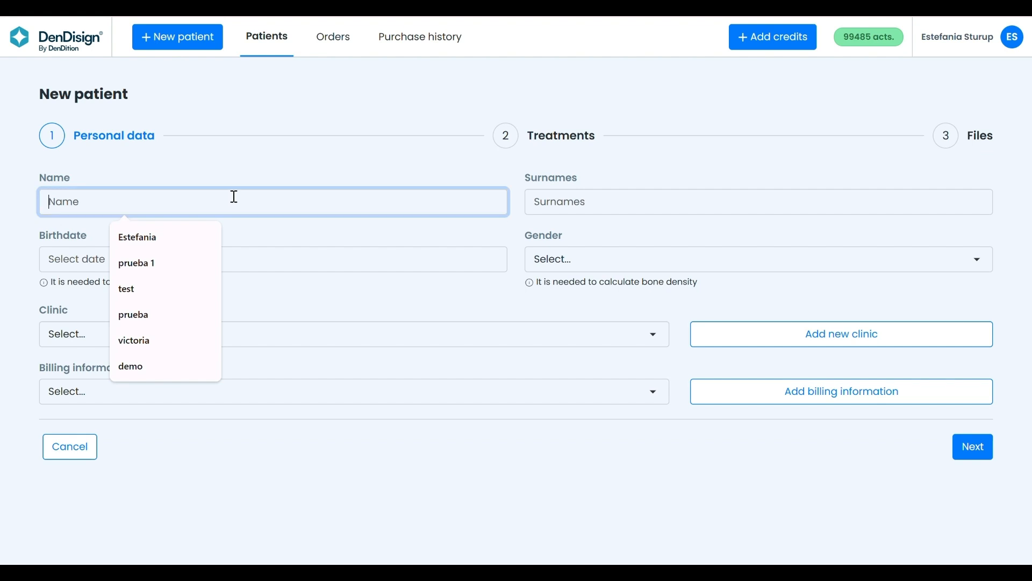
type("DEMO")
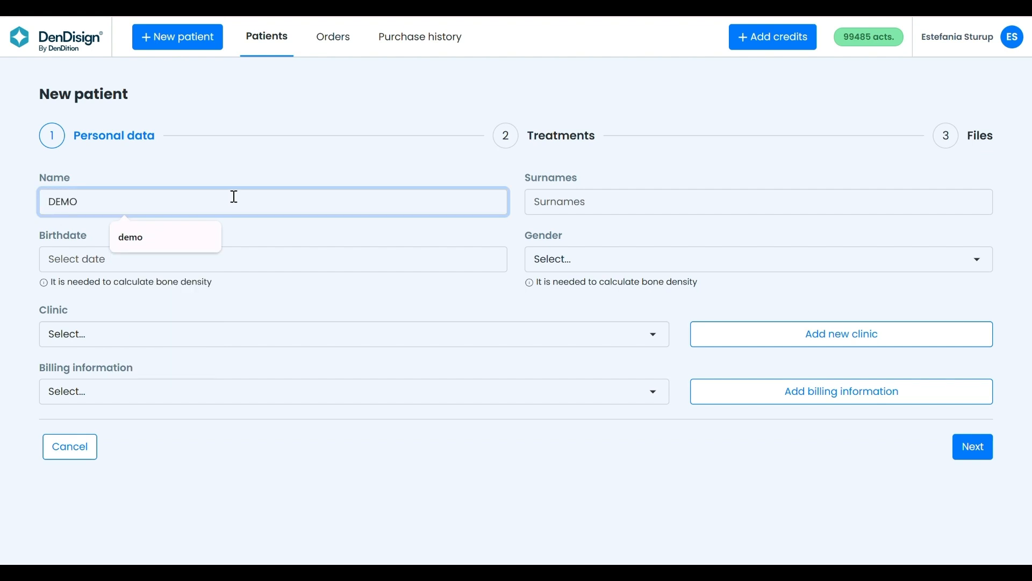
left_click(612, 208)
type("test")
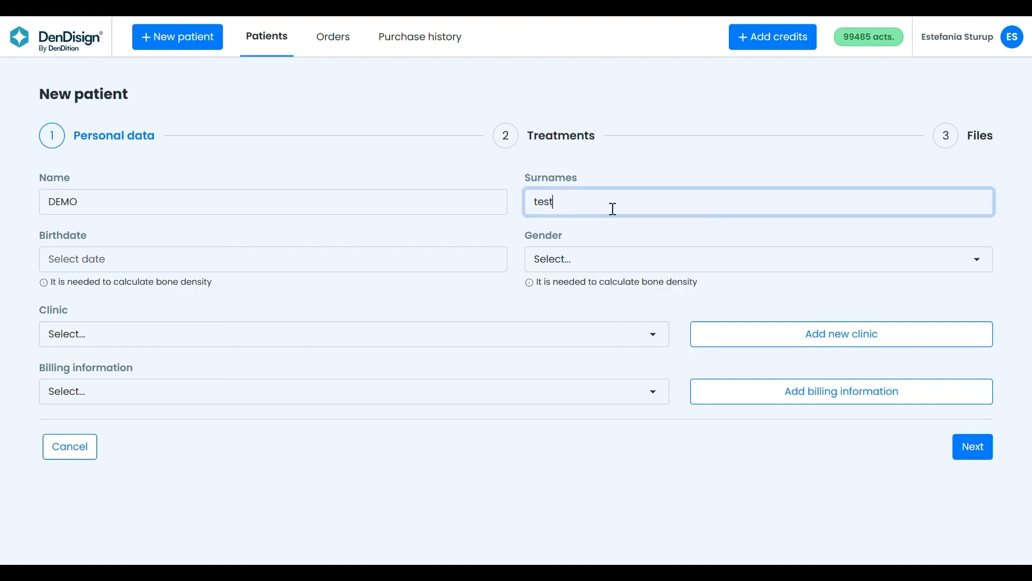
left_click(346, 260)
left_click(381, 382)
left_click(565, 261)
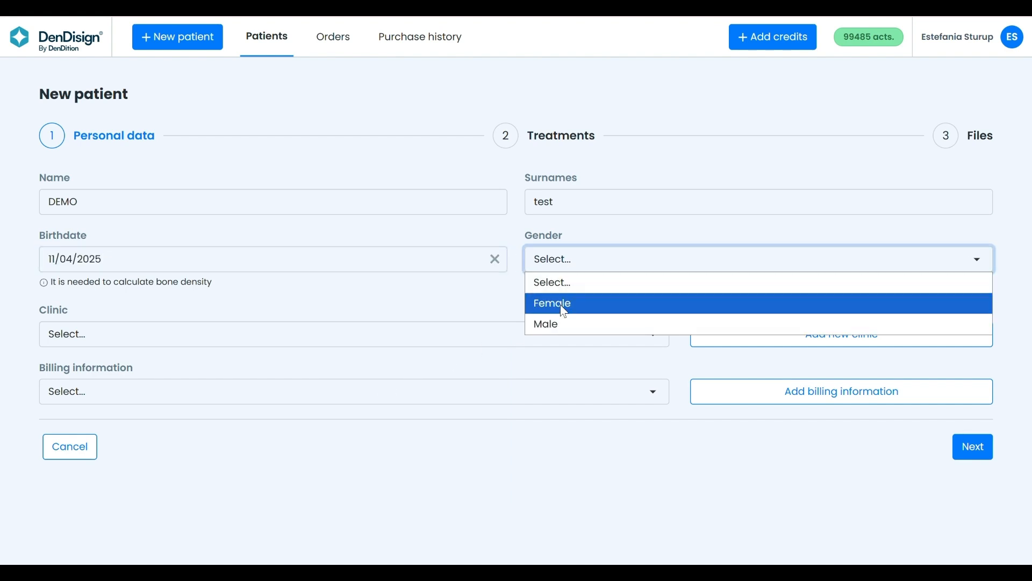
left_click(564, 312)
Assign the clinic "secret" and the saved billing address to the patient, and continue to the treatments.
left_click(295, 341)
left_click(200, 379)
left_click(177, 397)
left_click(181, 433)
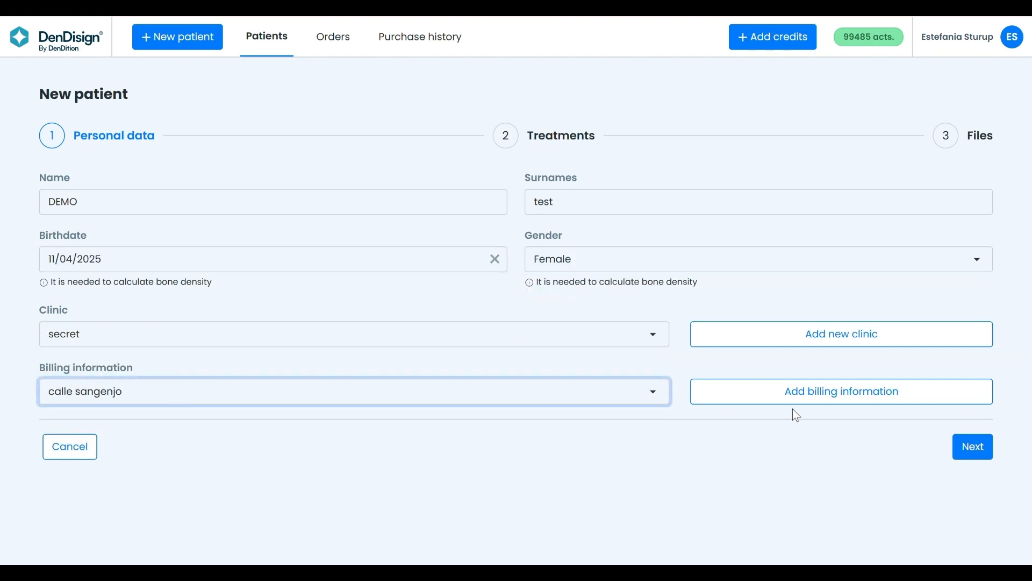
left_click(971, 447)
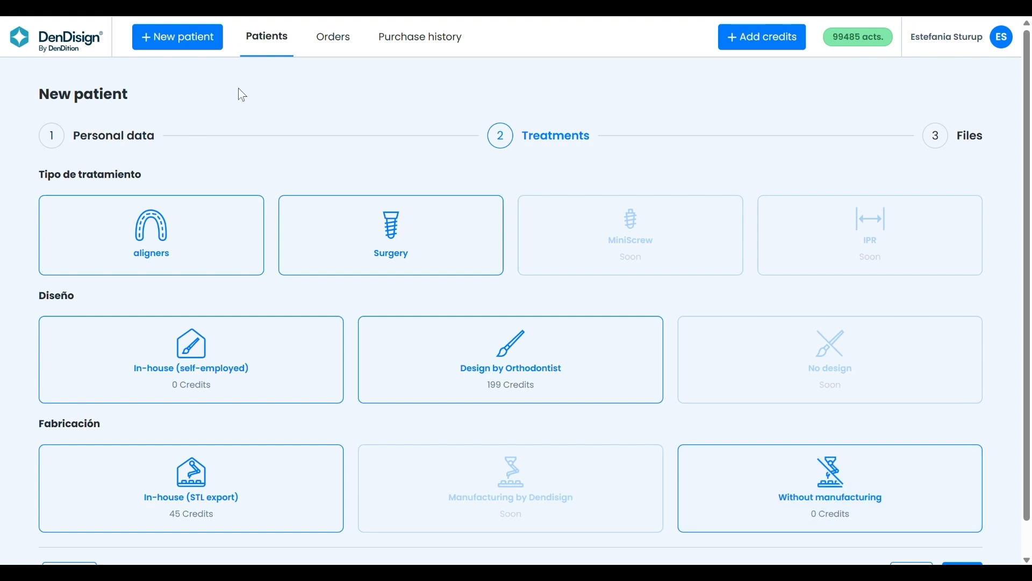
Choose an aligners treatment with In-house (self-employed) design and In-house (STL export) manufacturing, and continue to the files.
left_click(180, 229)
scroll(317, 186, "down", 1)
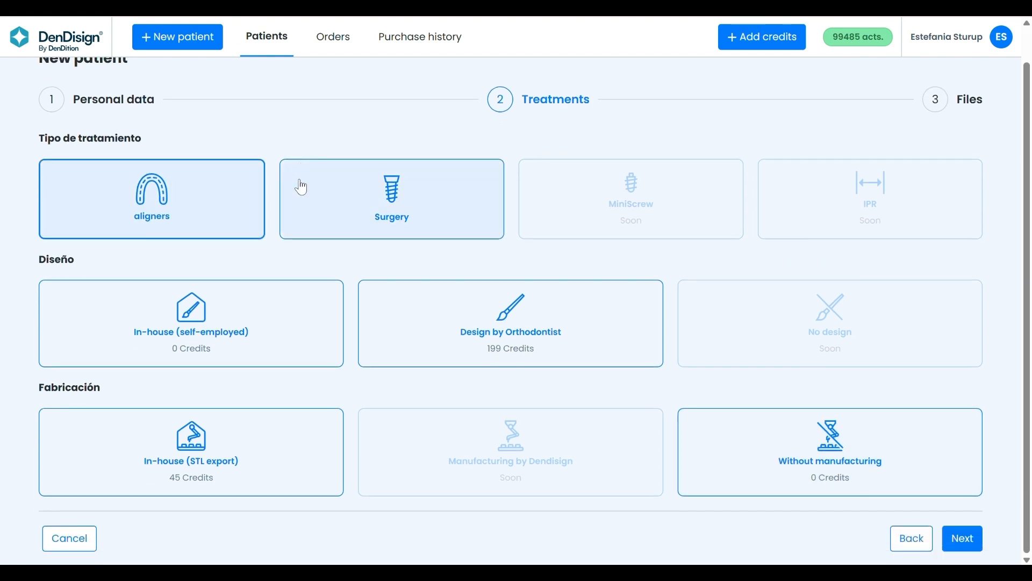
left_click(292, 343)
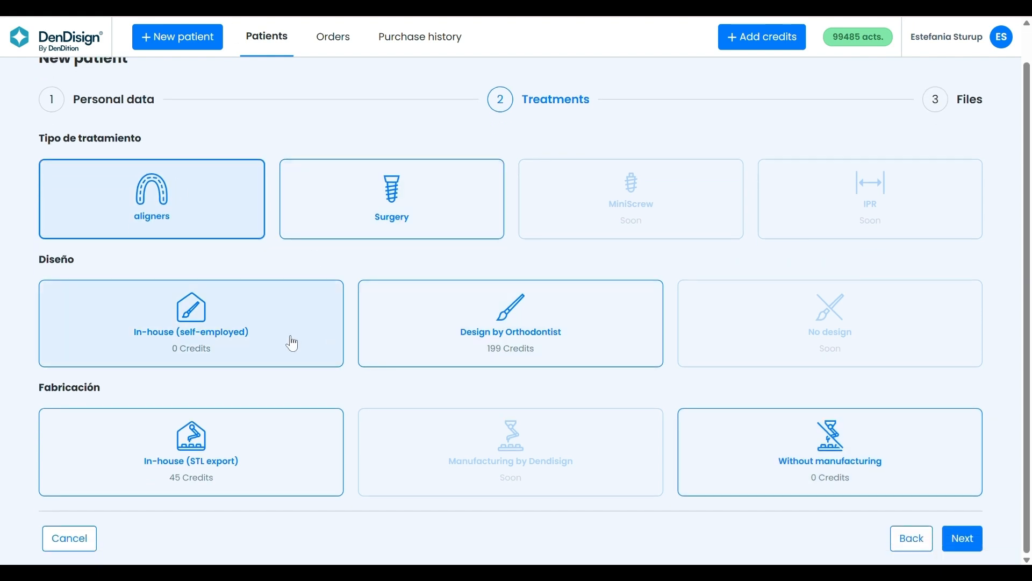
left_click(524, 330)
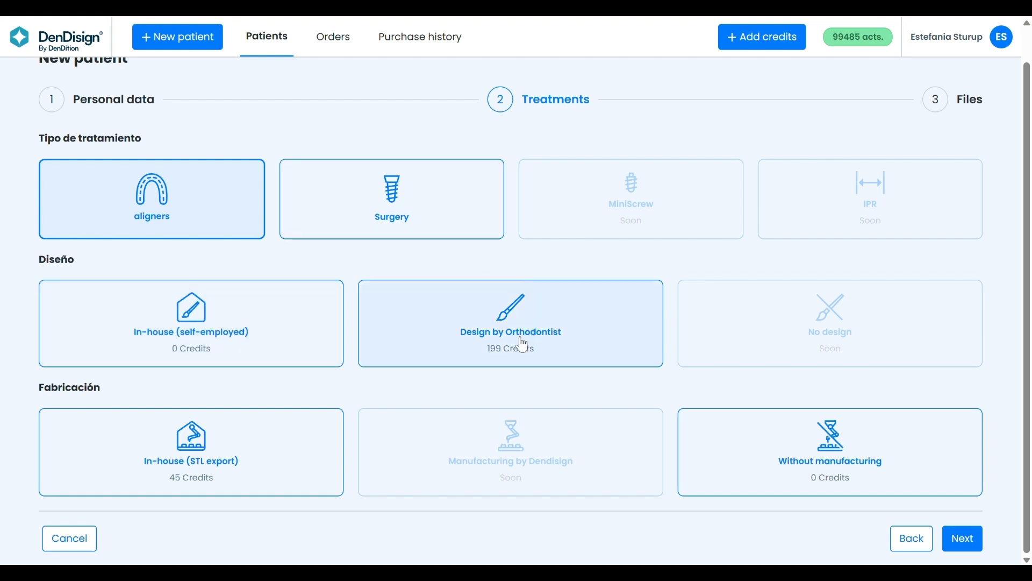
left_click(247, 347)
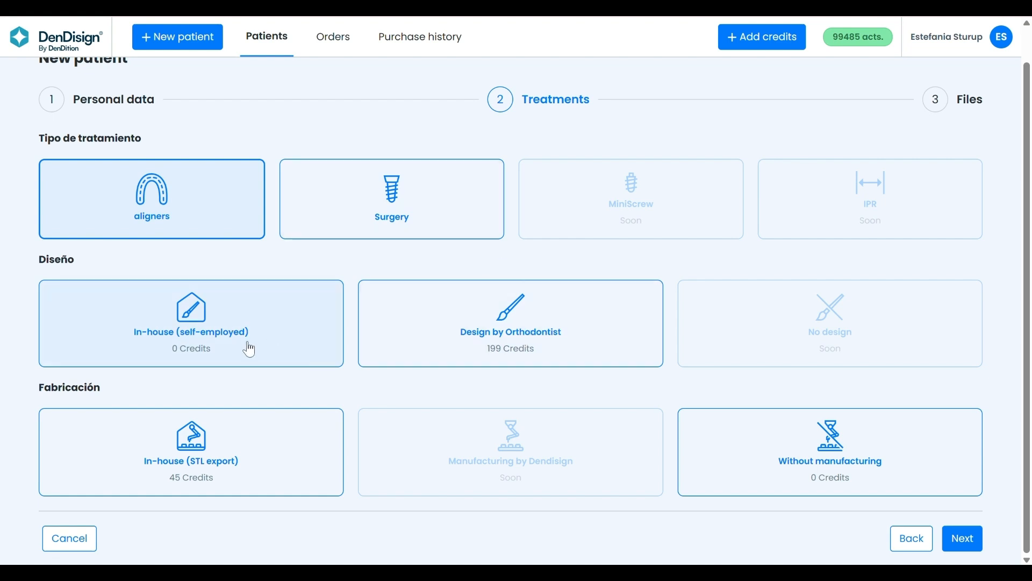
left_click(193, 341)
left_click(213, 457)
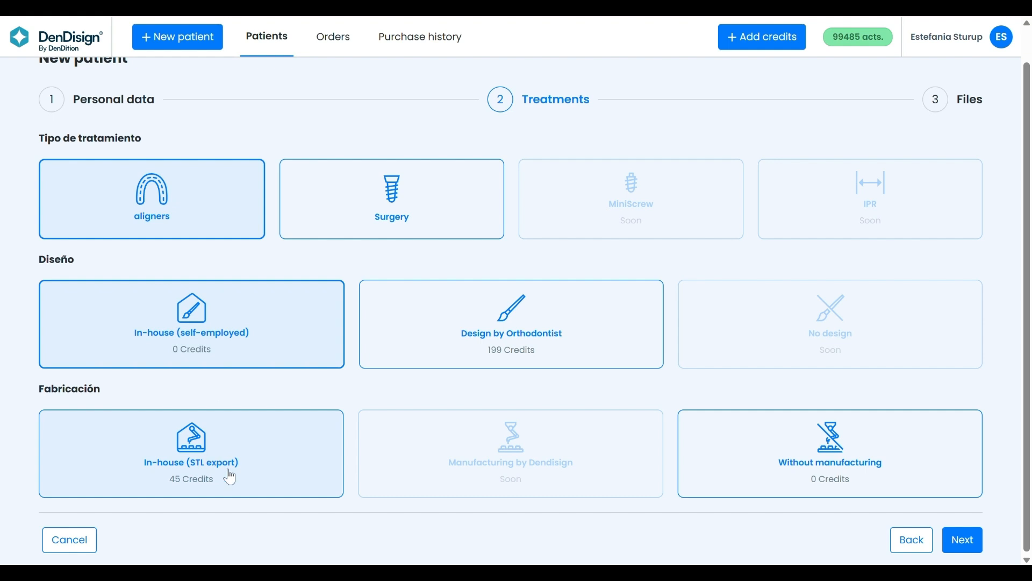
left_click(230, 475)
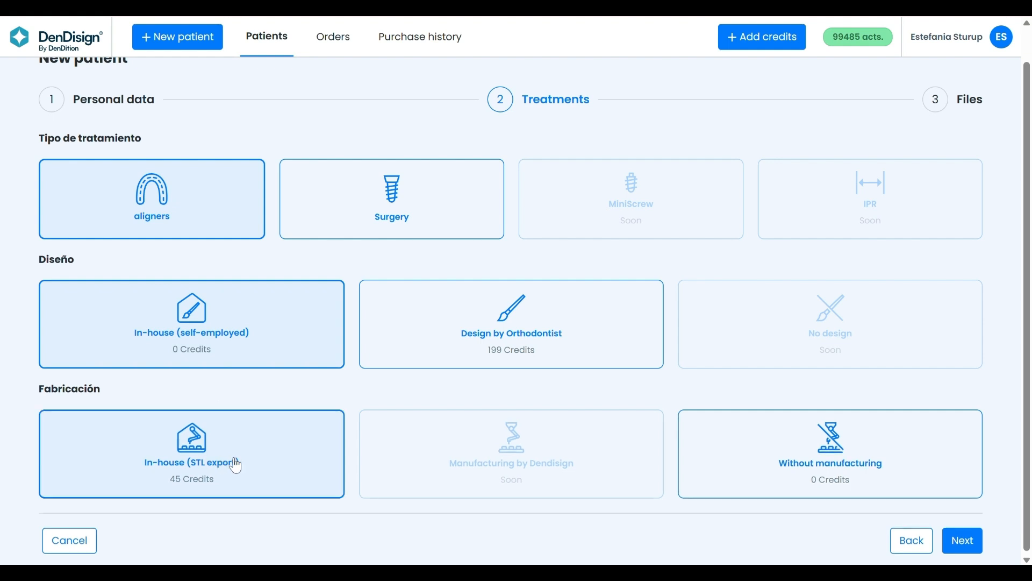
left_click(961, 542)
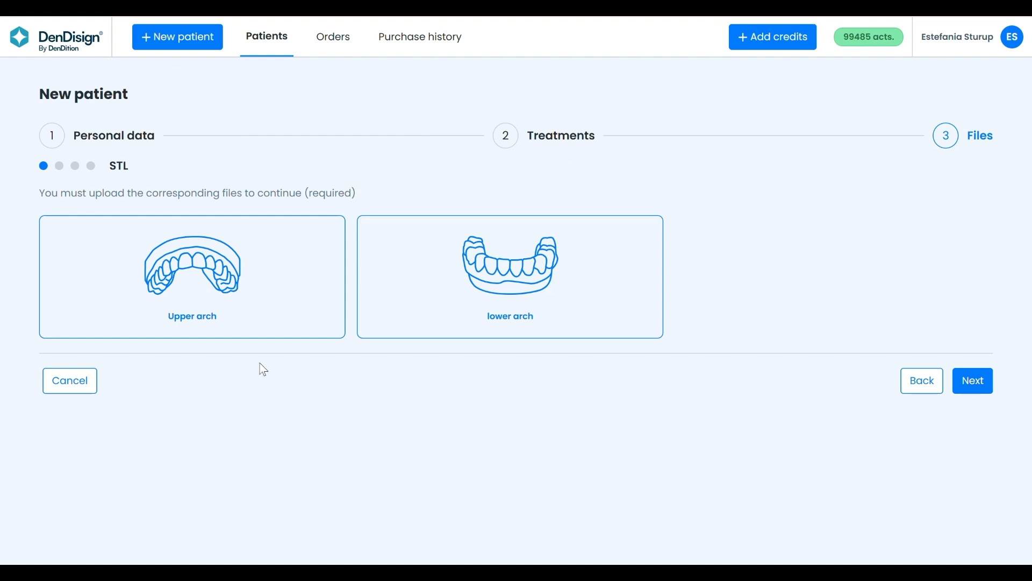
Upload RAW_UPPER from the DEMO folder as the upper arch STL.
left_click(198, 291)
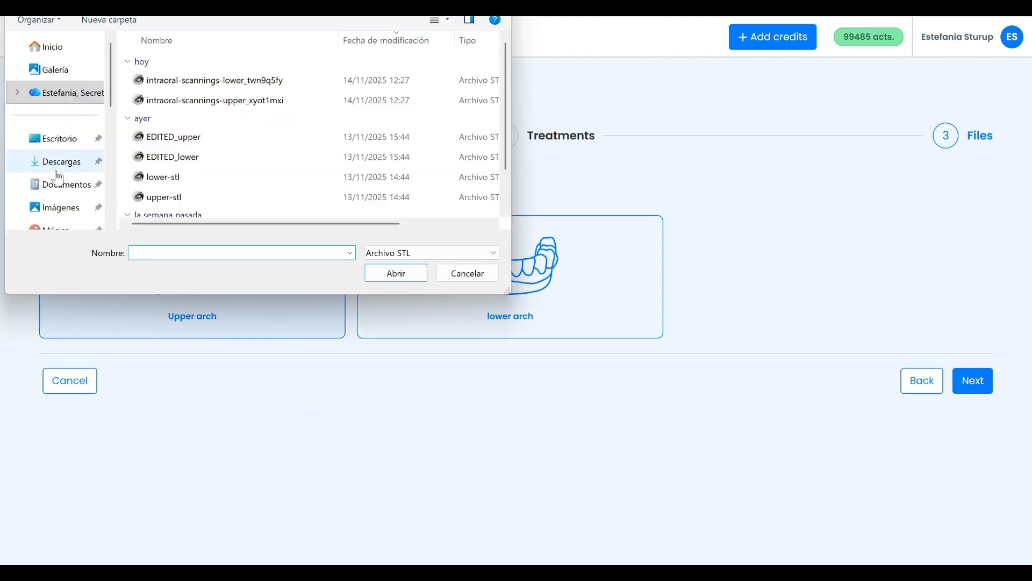
scroll(64, 172, "down", 5)
left_click(50, 68)
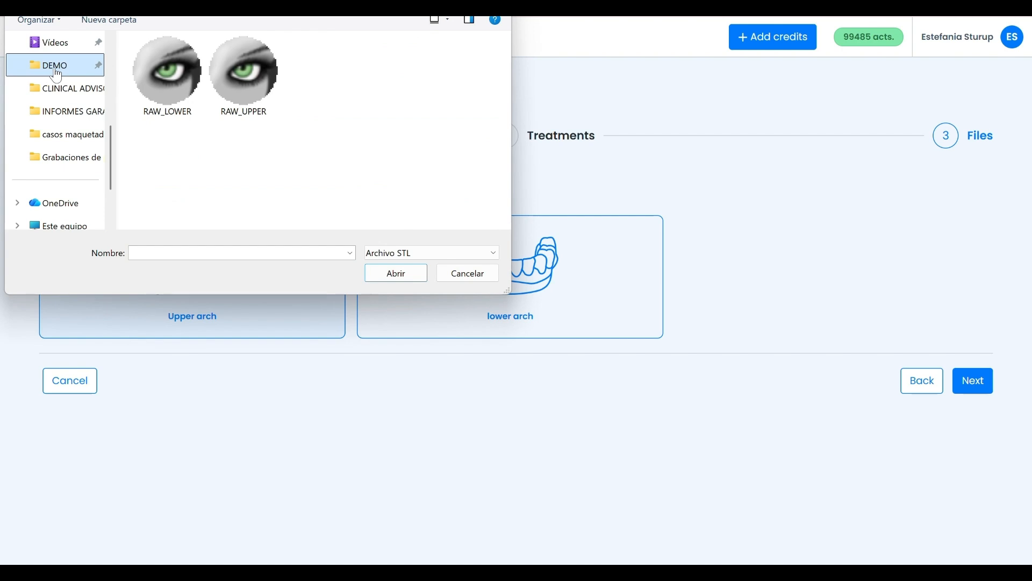
left_click(255, 84)
left_click(397, 276)
Upload RAW_LOWER as the lower arch STL and continue to the extraoral photographs.
left_click(551, 286)
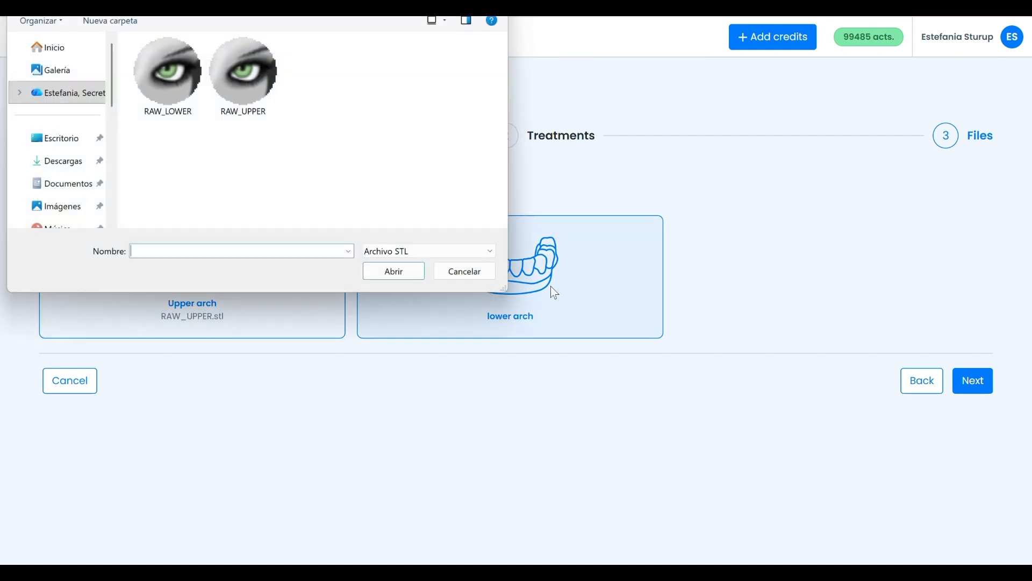
left_click(158, 72)
left_click(396, 272)
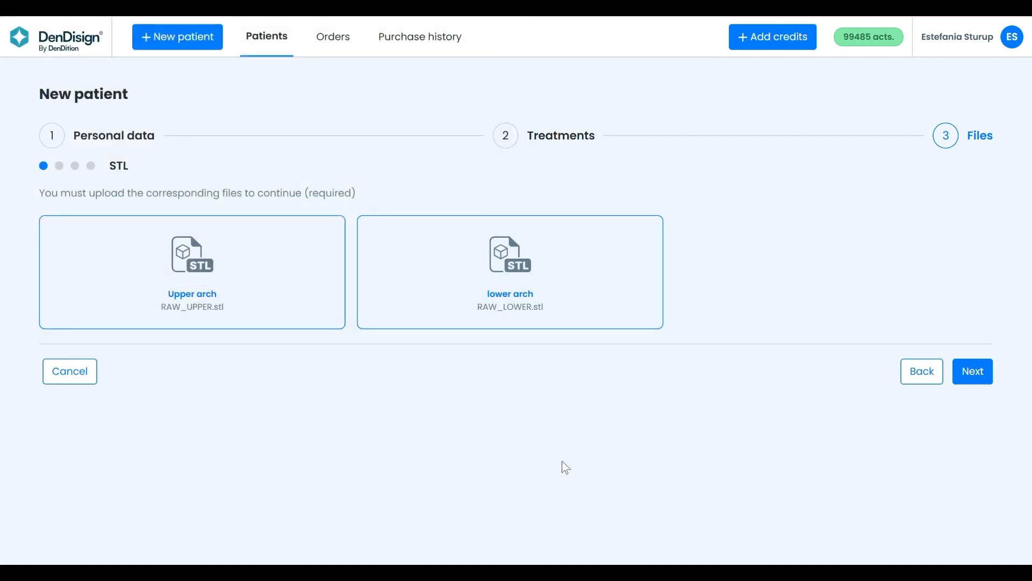
left_click(974, 376)
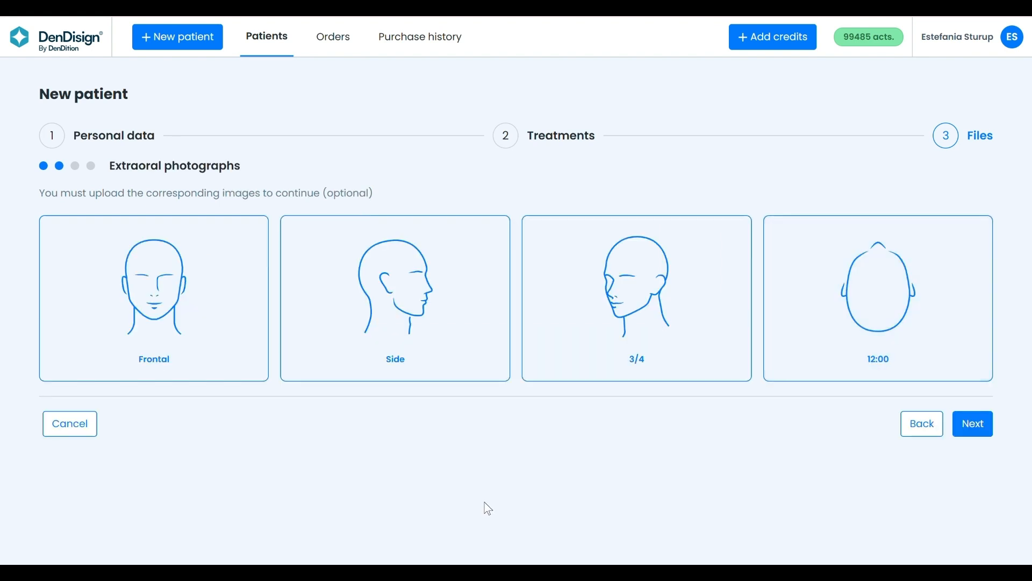
Upload image "2 16" as the frontal extraoral photograph and "3 15" as the side photograph.
left_click(155, 290)
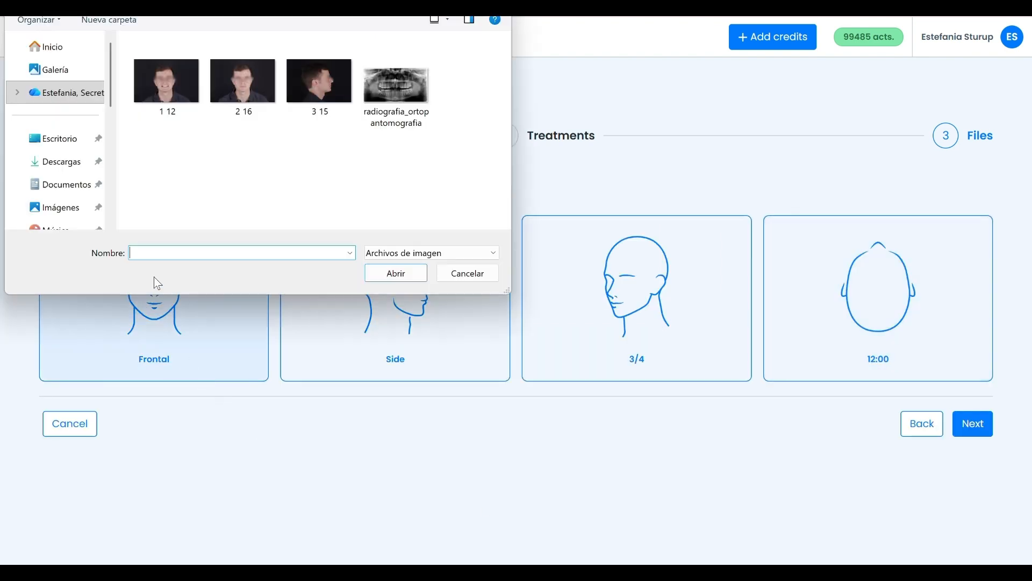
left_click(243, 92)
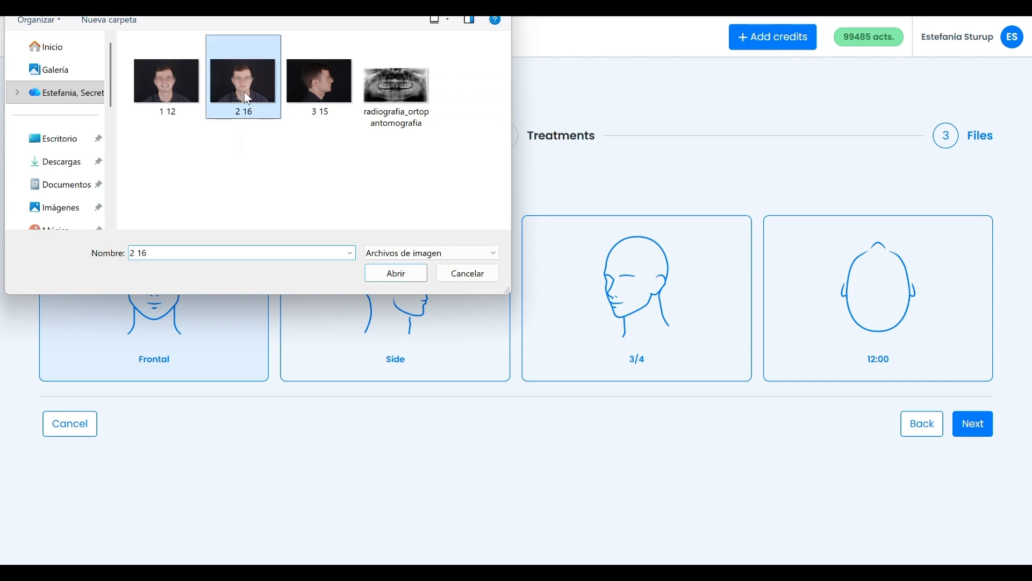
left_click(386, 276)
left_click(391, 336)
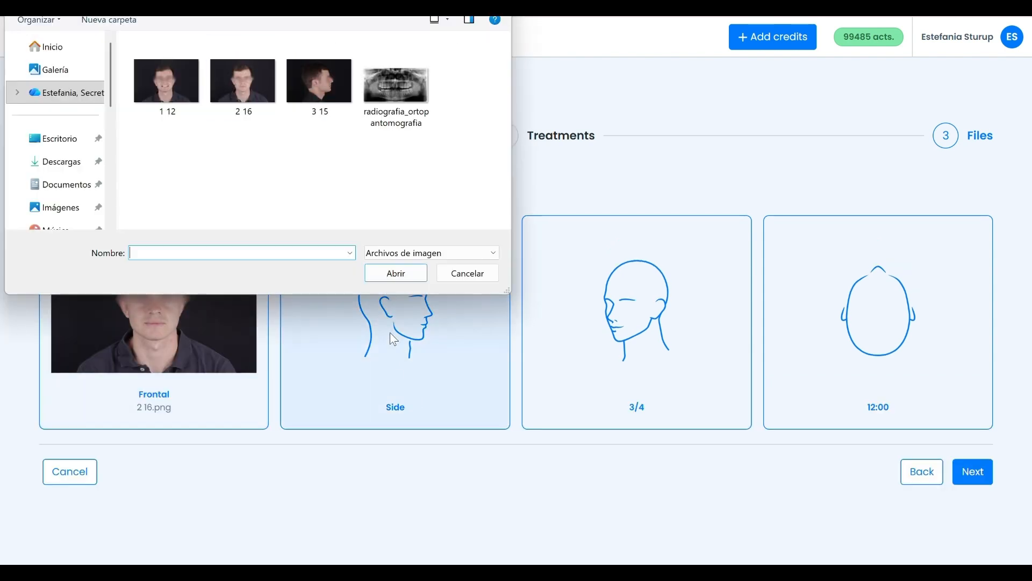
left_click(297, 89)
left_click(398, 275)
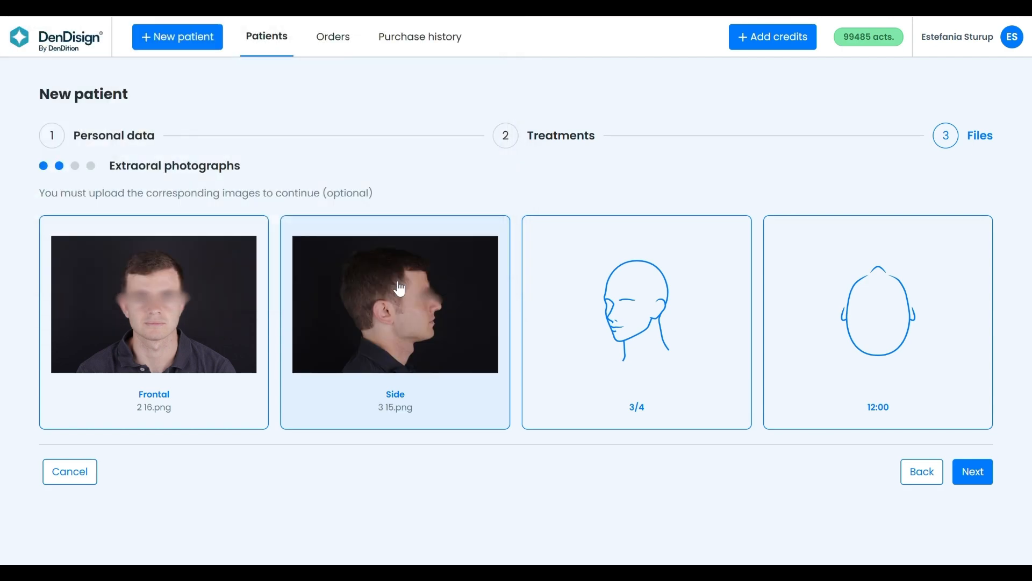
Upload image "1 12" as the 3/4 photograph, and skip the intraoral photographs to reach the x-rays.
left_click(640, 350)
left_click(167, 82)
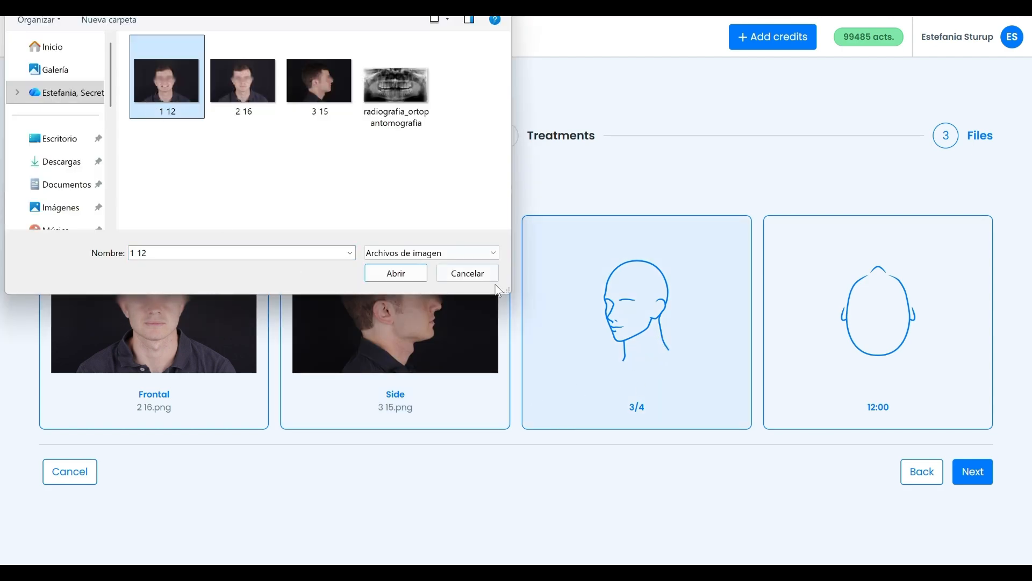
left_click(396, 273)
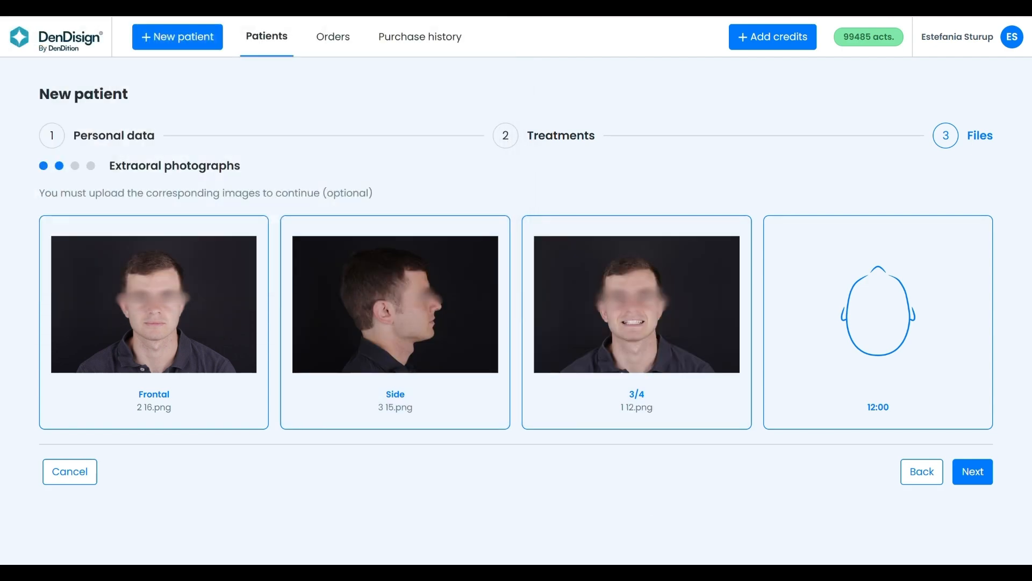
left_click(975, 478)
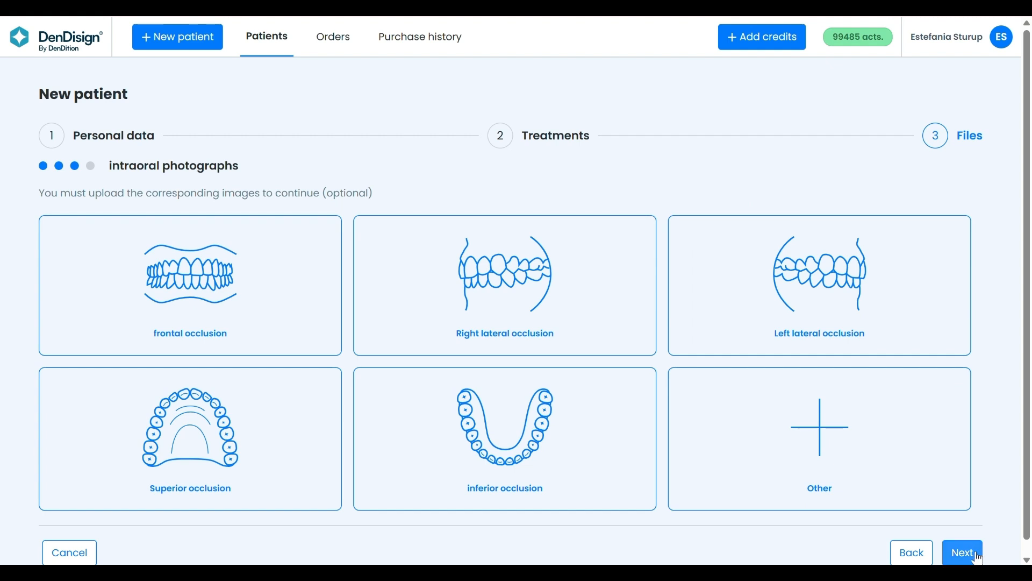
left_click(963, 553)
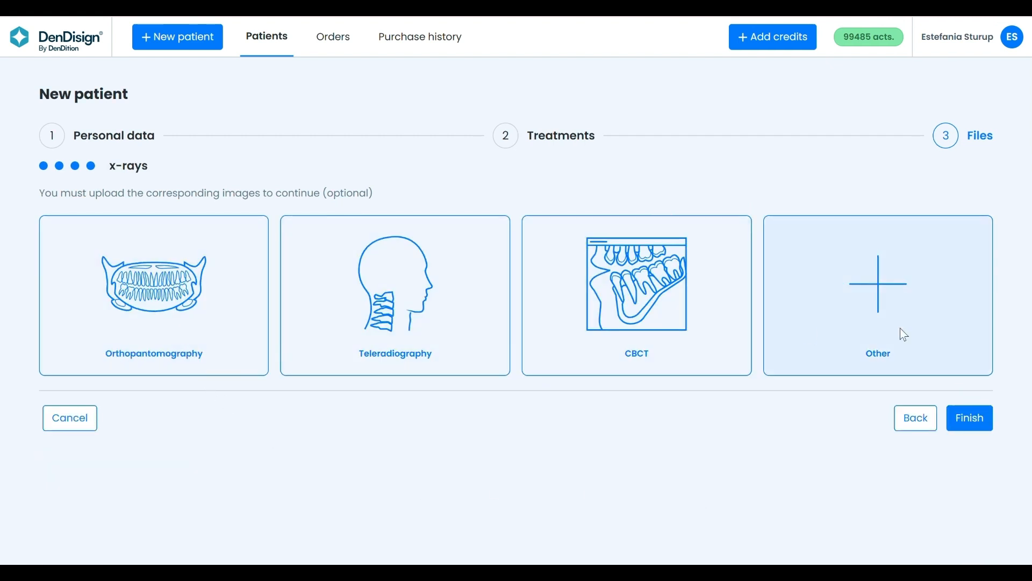
Upload radiografia_ortopantomografia as the orthopantomography x-ray and finish creating the patient.
left_click(198, 321)
left_click(394, 85)
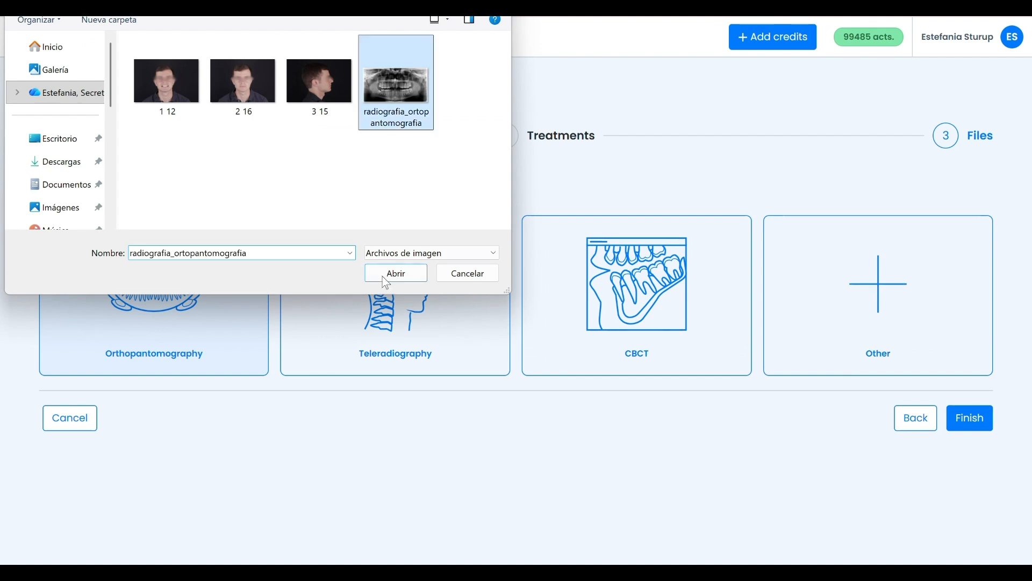
left_click(395, 272)
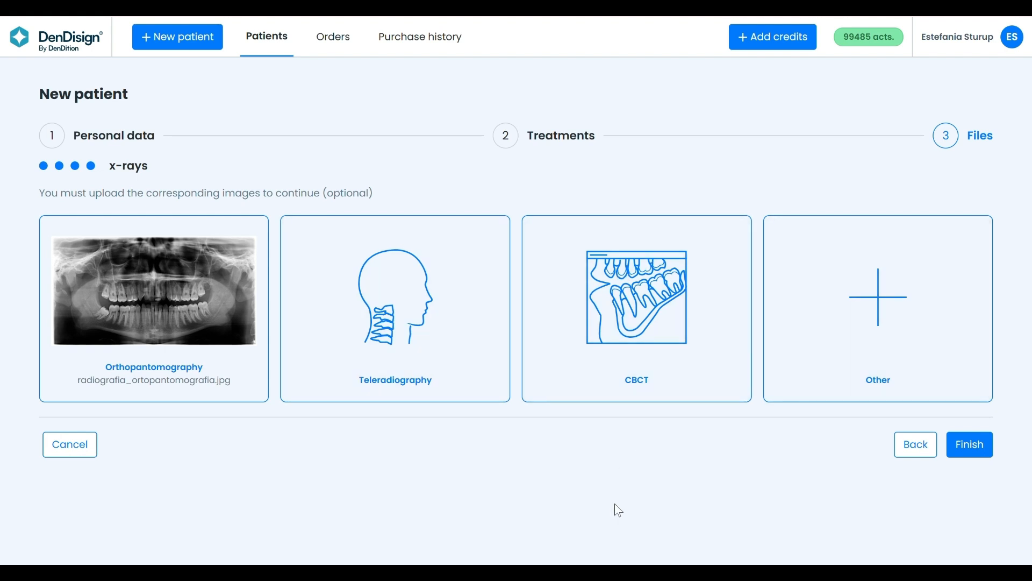
left_click(966, 449)
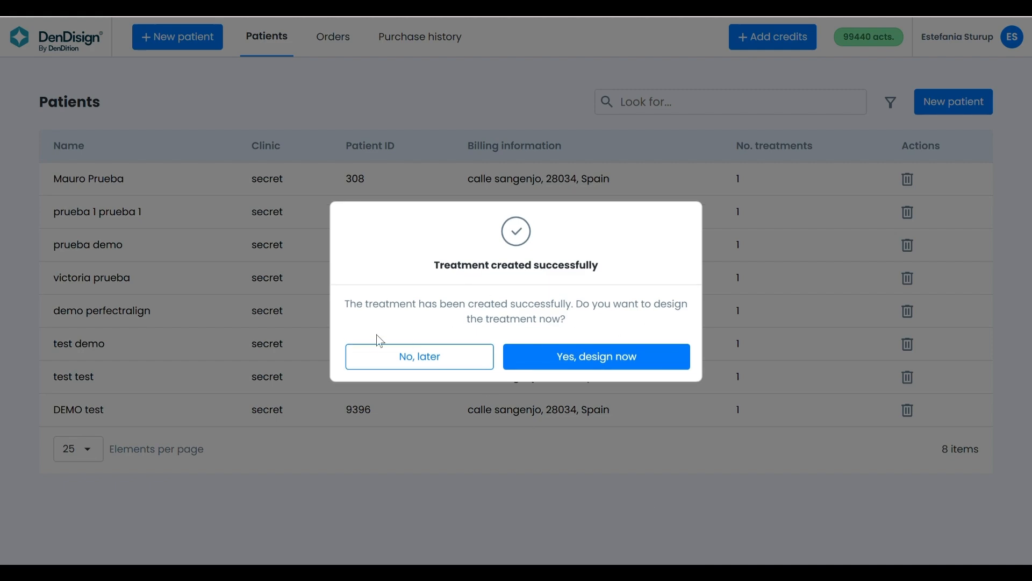
Start designing the new treatment immediately and show the list of design stages.
left_click(656, 359)
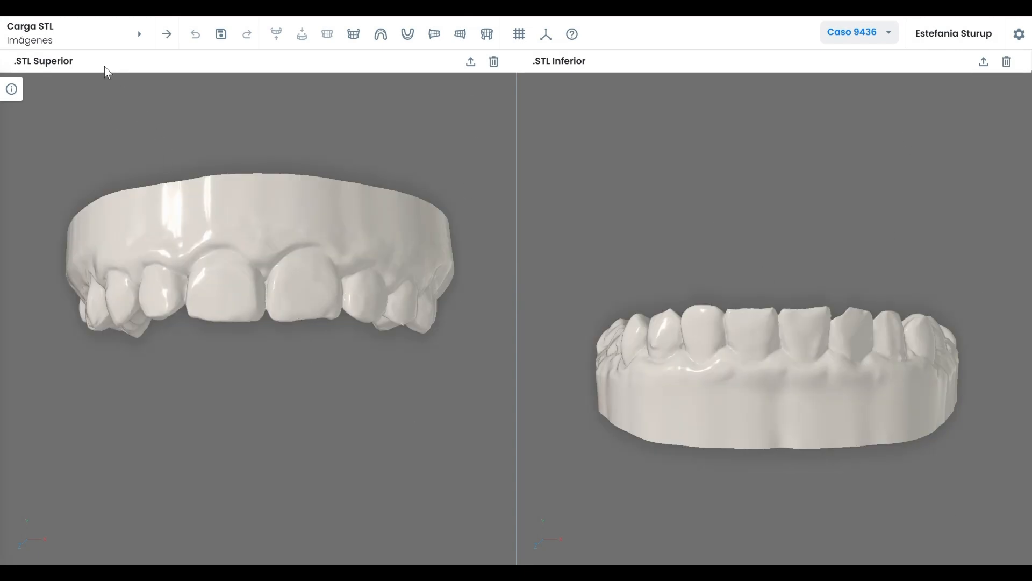
left_click(95, 38)
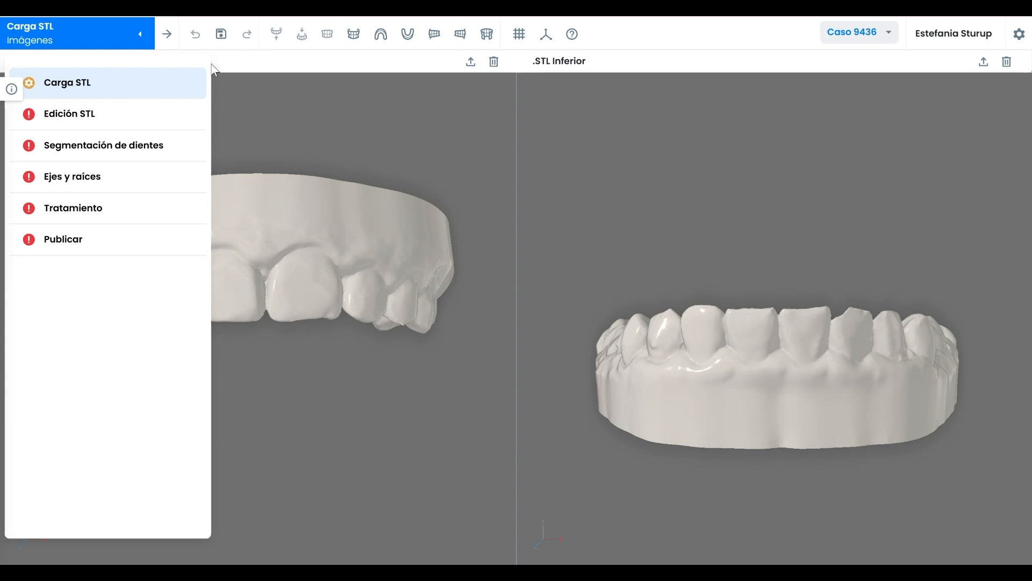
Collapse the list of design stages, set the interface language to Inglés, and save the configuration.
left_click(134, 34)
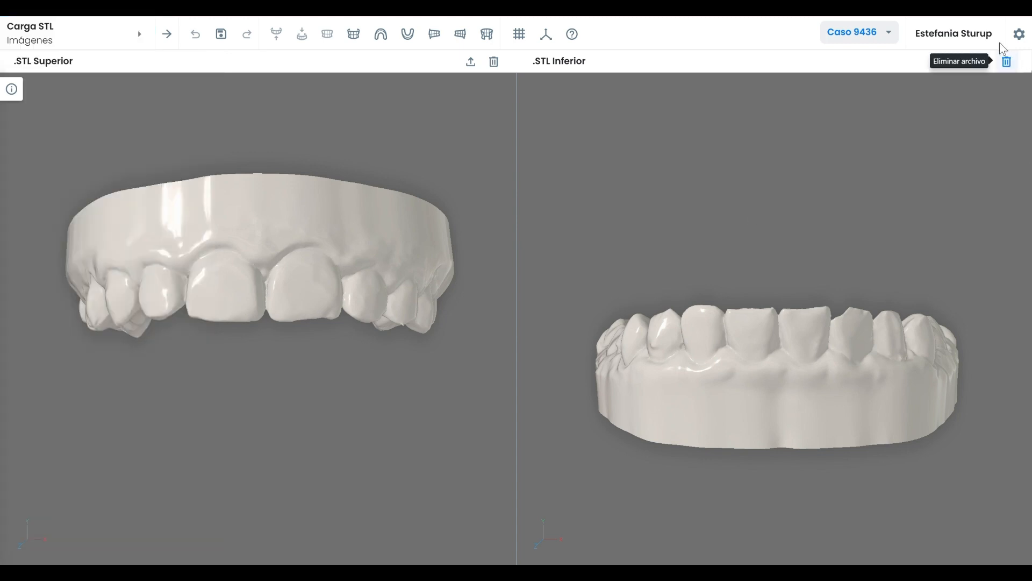
left_click(1020, 34)
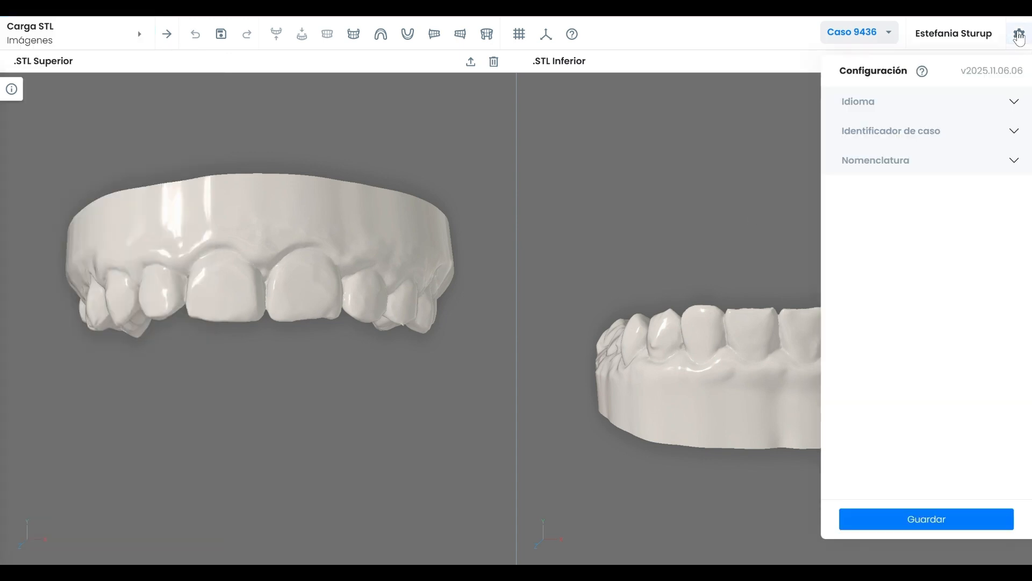
left_click(891, 102)
left_click(879, 131)
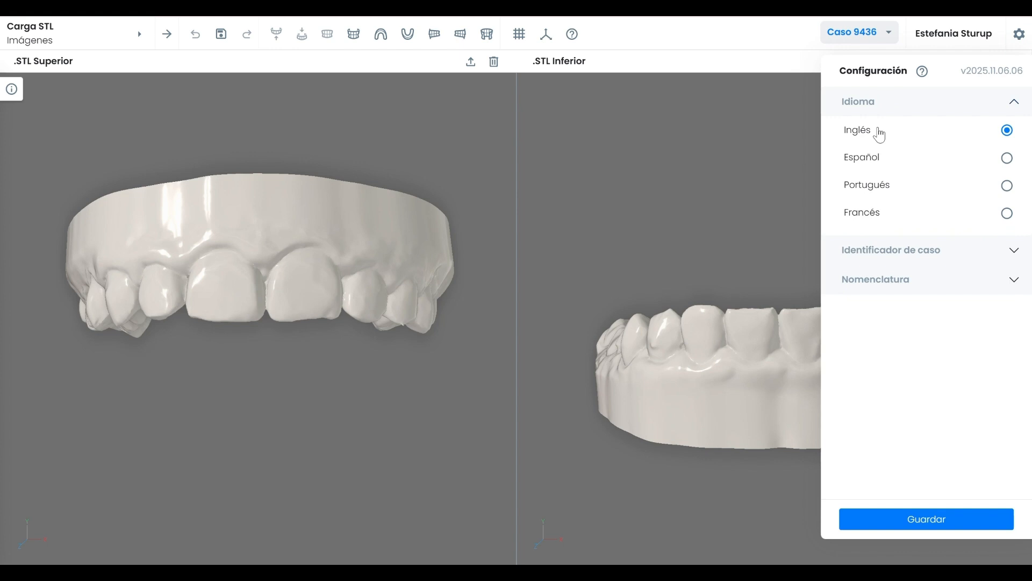
left_click(947, 518)
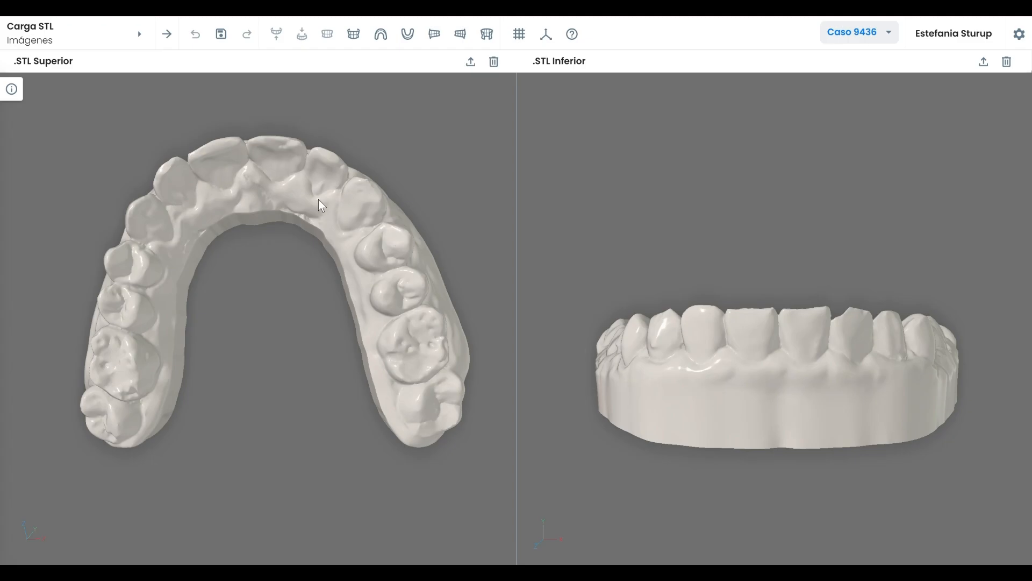
Inspect the upper and lower scans, then advance to the STL edition stage and check the list of design stages.
left_click_drag(318, 200, 253, 358)
left_click_drag(742, 330, 740, 411)
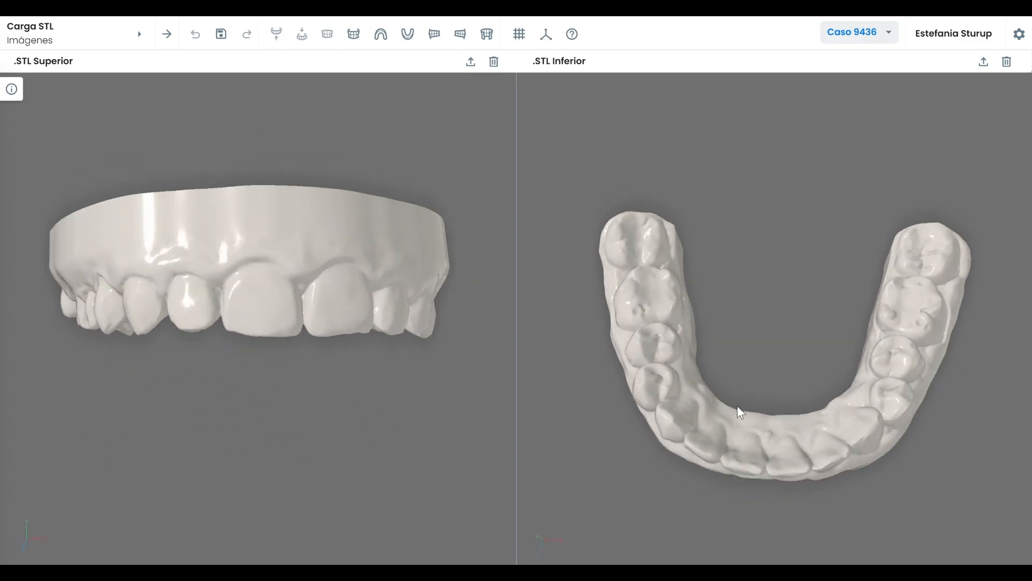
left_click(167, 34)
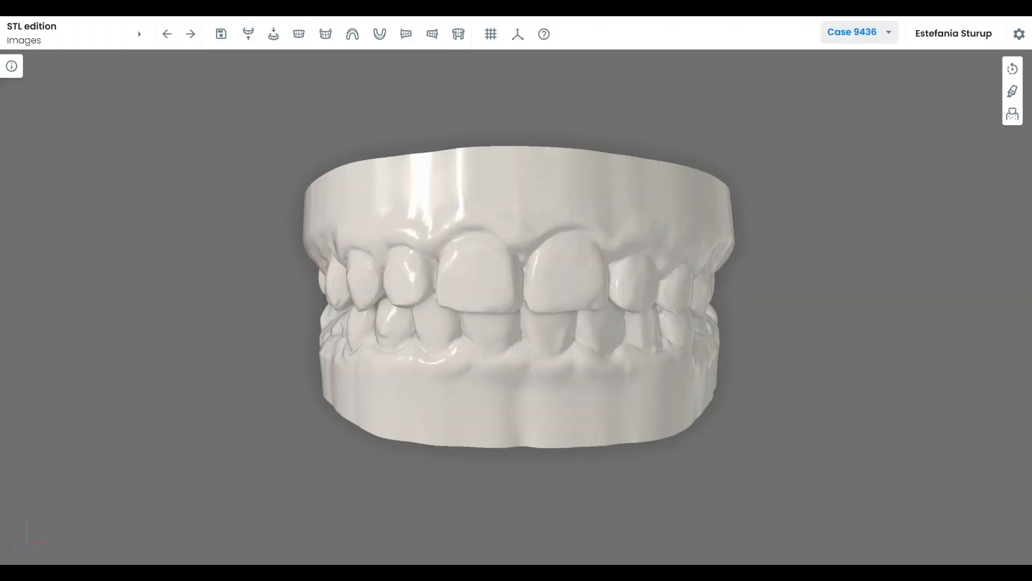
left_click(92, 28)
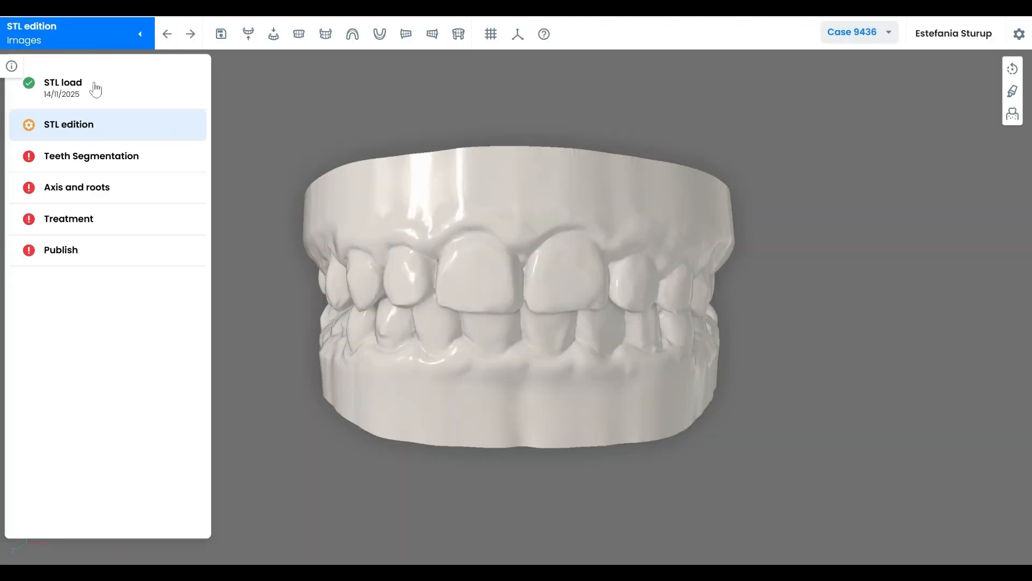
left_click(139, 34)
Align both arches together to the front-view guides, with Rotation Axis Y at 2.71 and Up/Down at 0.02, and save.
left_click_drag(563, 356, 486, 327)
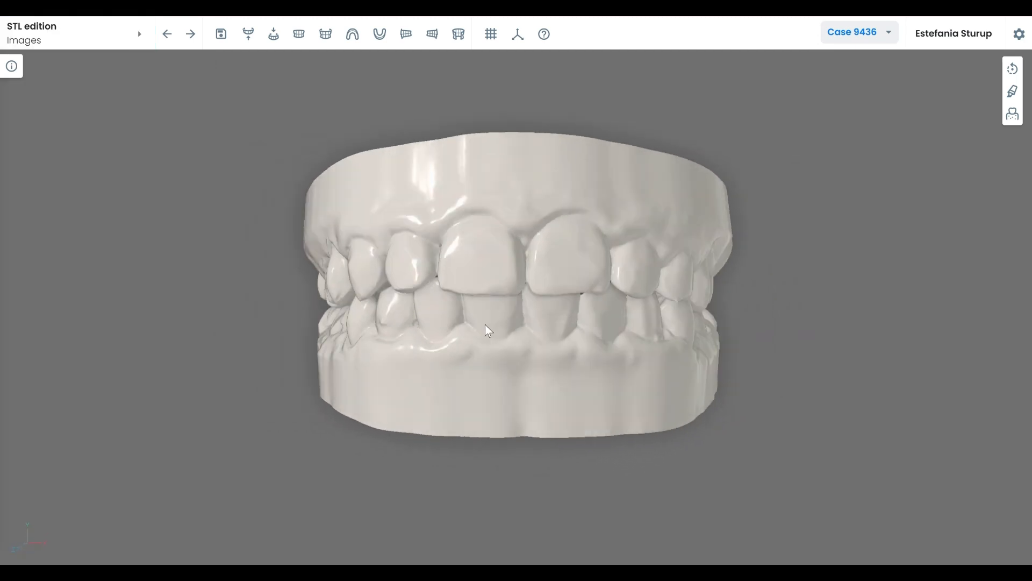
left_click(1013, 70)
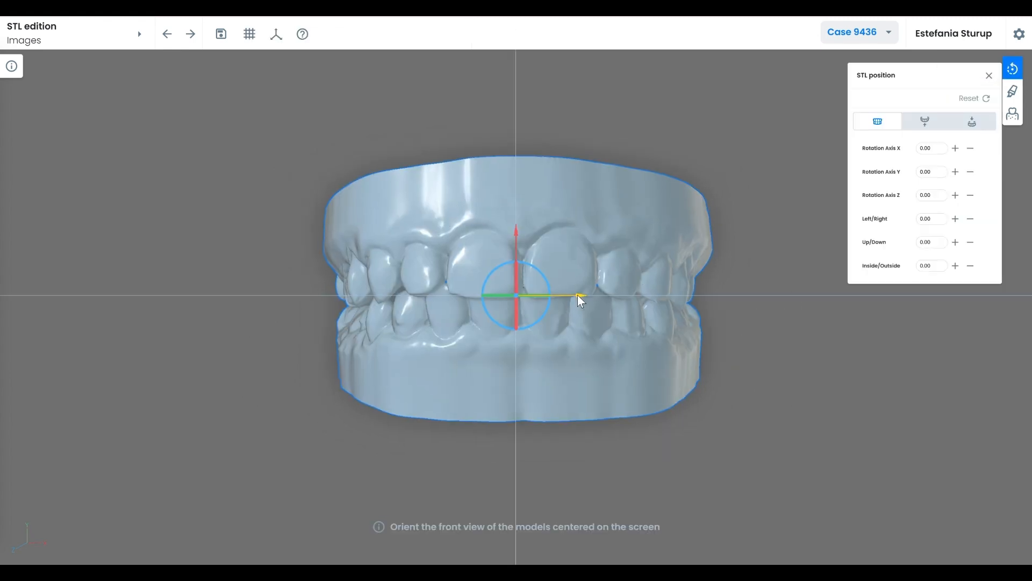
left_click_drag(577, 295, 572, 295)
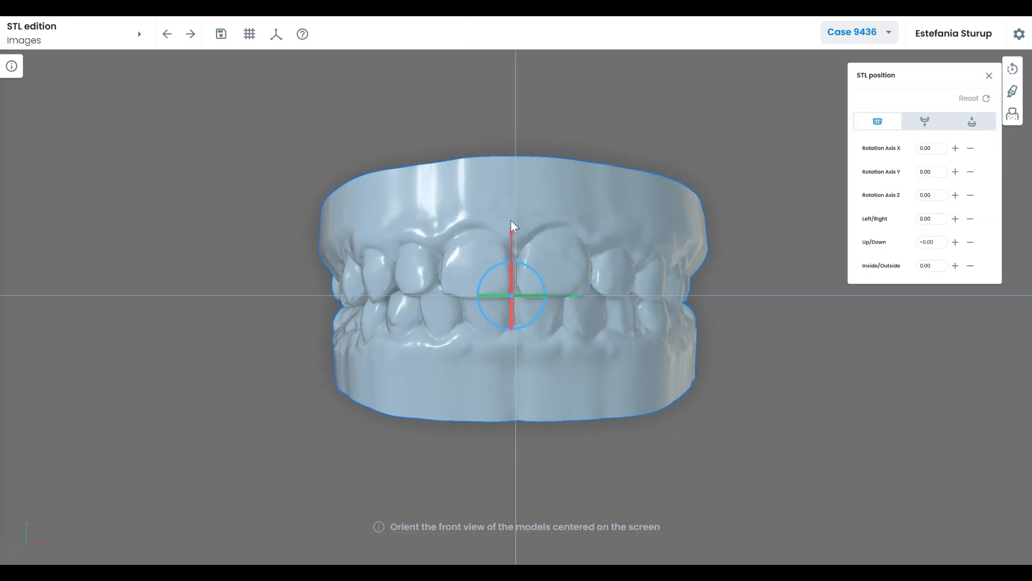
left_click_drag(511, 221, 512, 231)
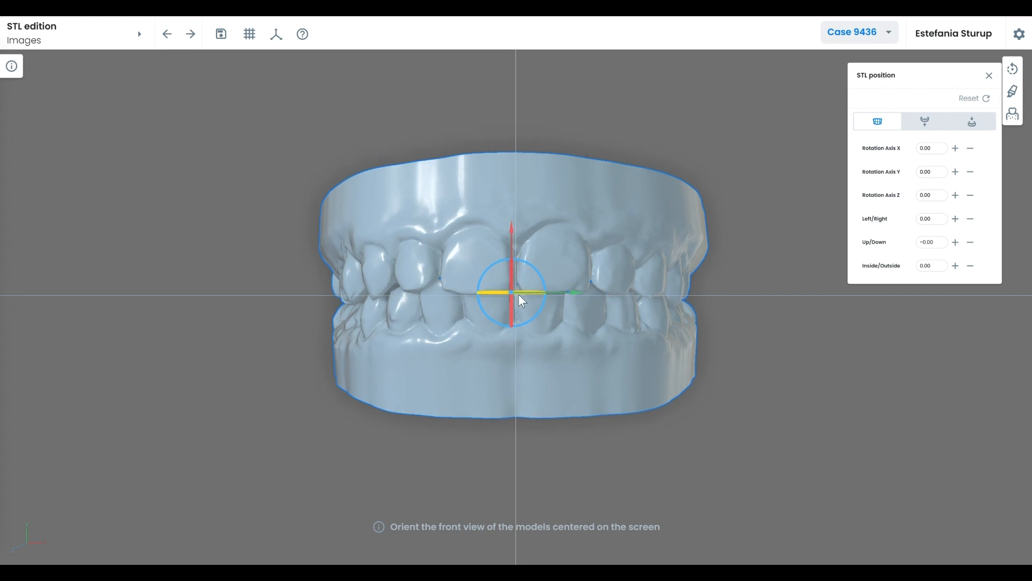
left_click_drag(512, 304, 511, 307)
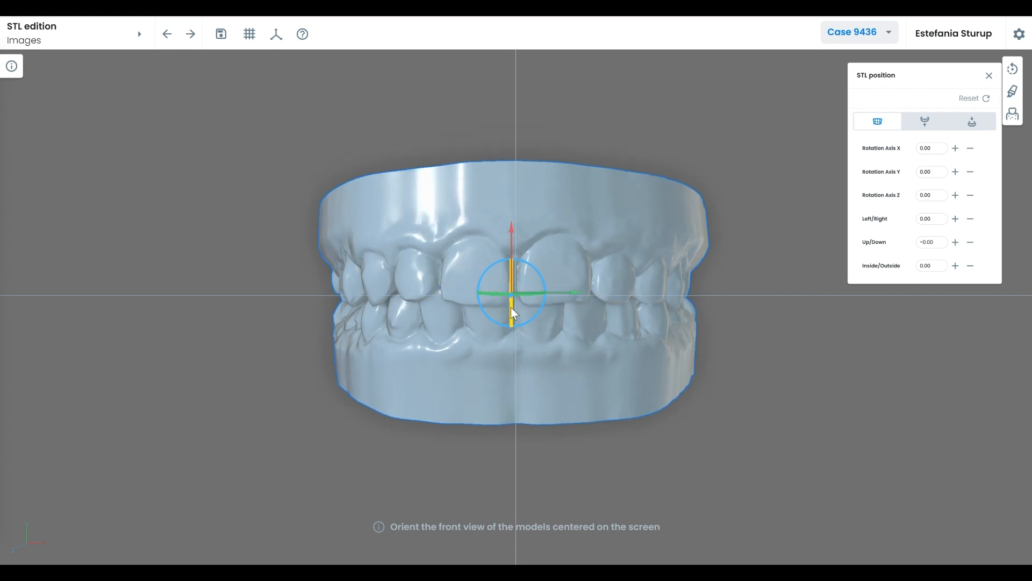
left_click_drag(511, 228, 511, 225)
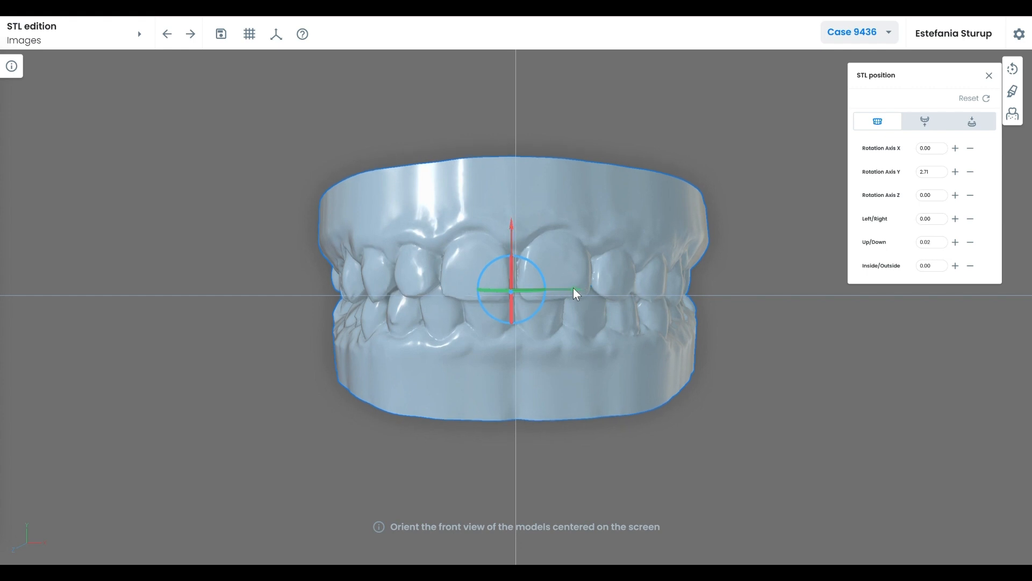
left_click_drag(577, 291, 576, 290)
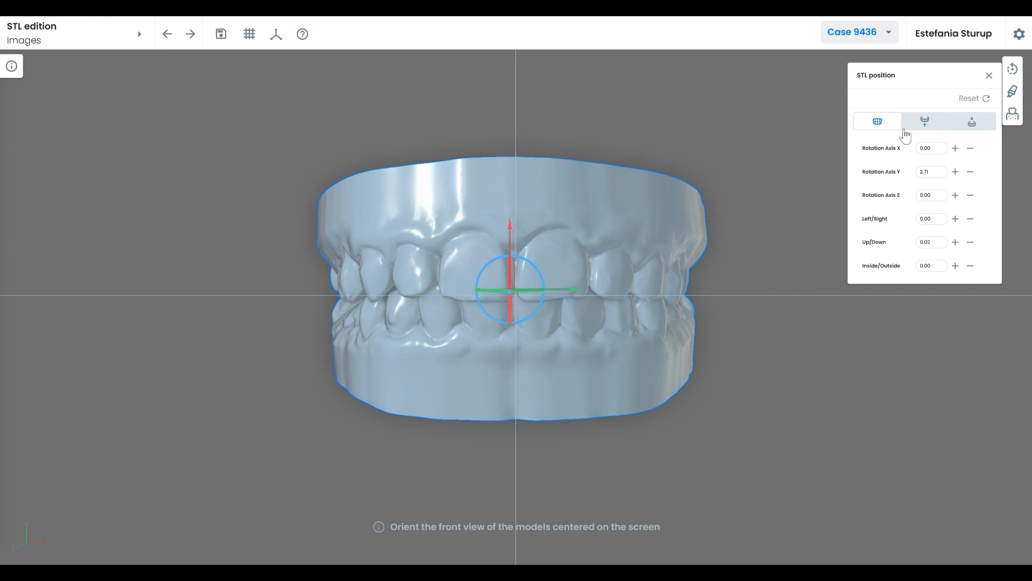
left_click(221, 34)
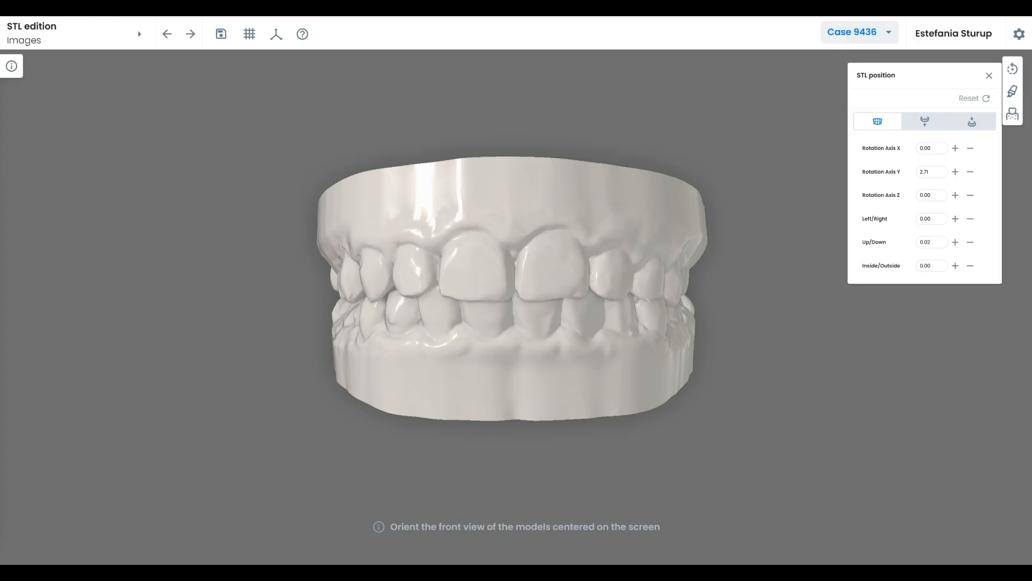
Smooth the tooth surfaces along the sides of the arches with a 3 mm brush, and save the changes.
left_click(1015, 93)
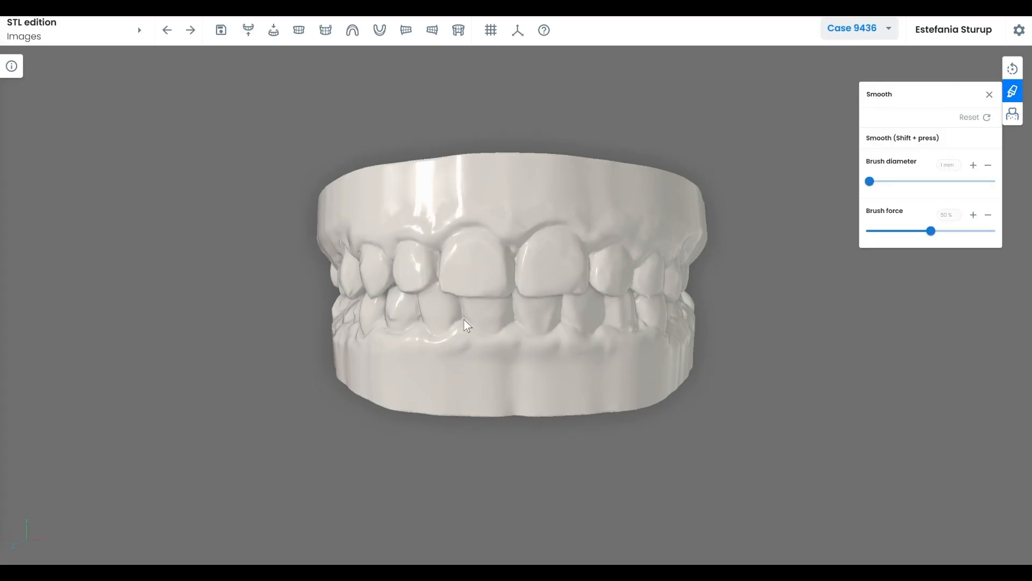
left_click_drag(463, 320, 464, 296)
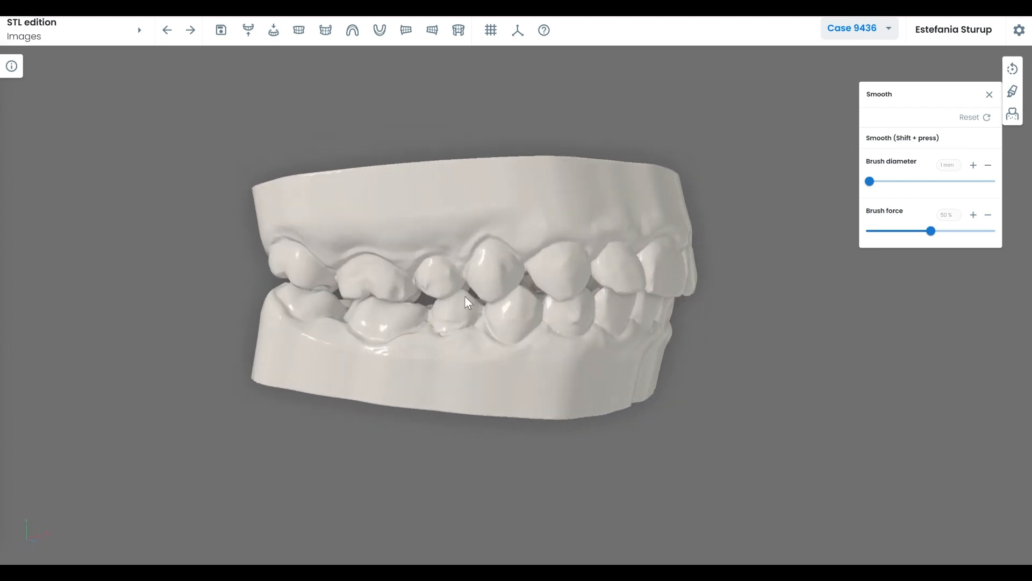
scroll(466, 302, "up", 3)
scroll(560, 268, "up", 2, "shift")
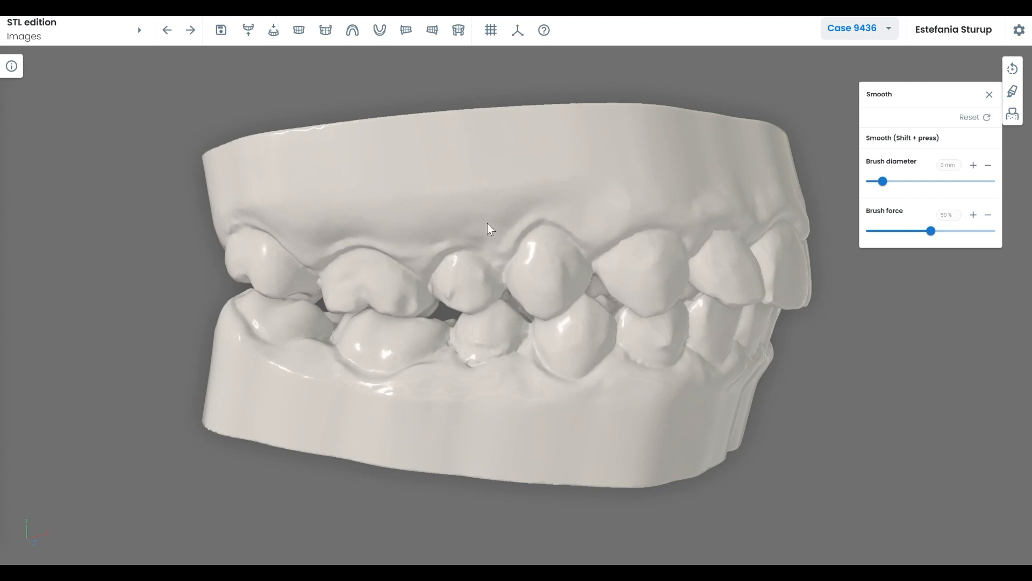
left_click_drag(455, 302, 455, 298)
left_click(452, 292, "shift")
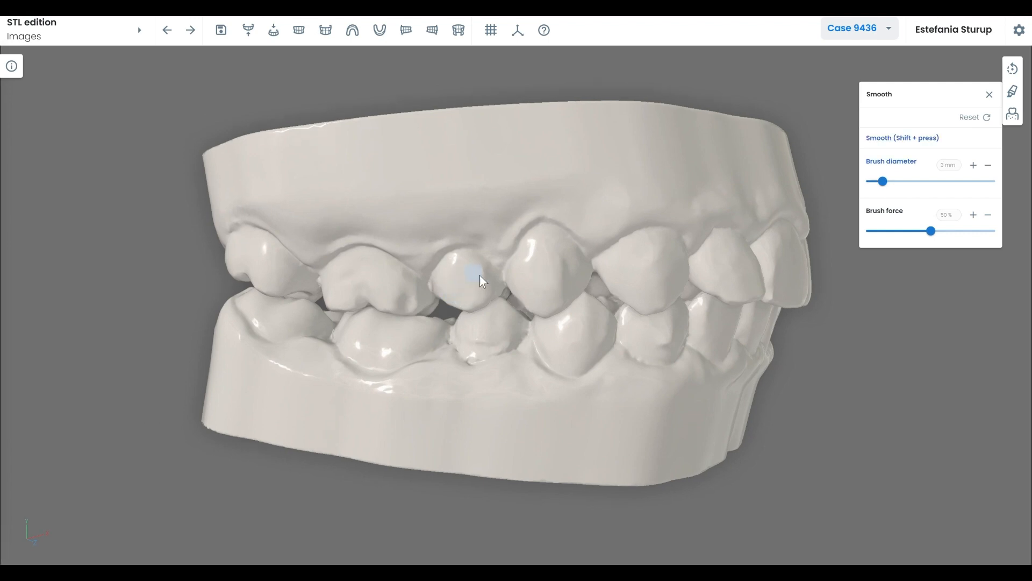
left_click(558, 281, "shift")
mouse_move(511, 321)
left_mouse_down()
mouse_move(531, 318)
mouse_move(520, 315)
left_mouse_up()
mouse_move(435, 291)
left_mouse_down()
mouse_move(495, 350)
mouse_move(571, 343)
mouse_move(634, 370)
left_mouse_up()
left_click_drag(638, 367, 519, 325)
scroll(549, 331, "down", 4)
key("shift")
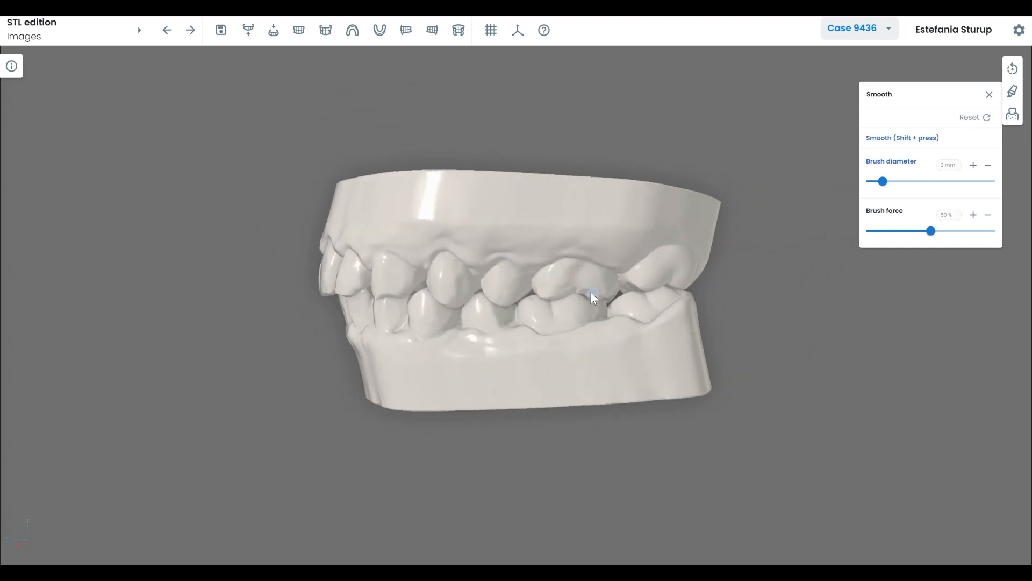
left_click_drag(590, 291, 655, 305)
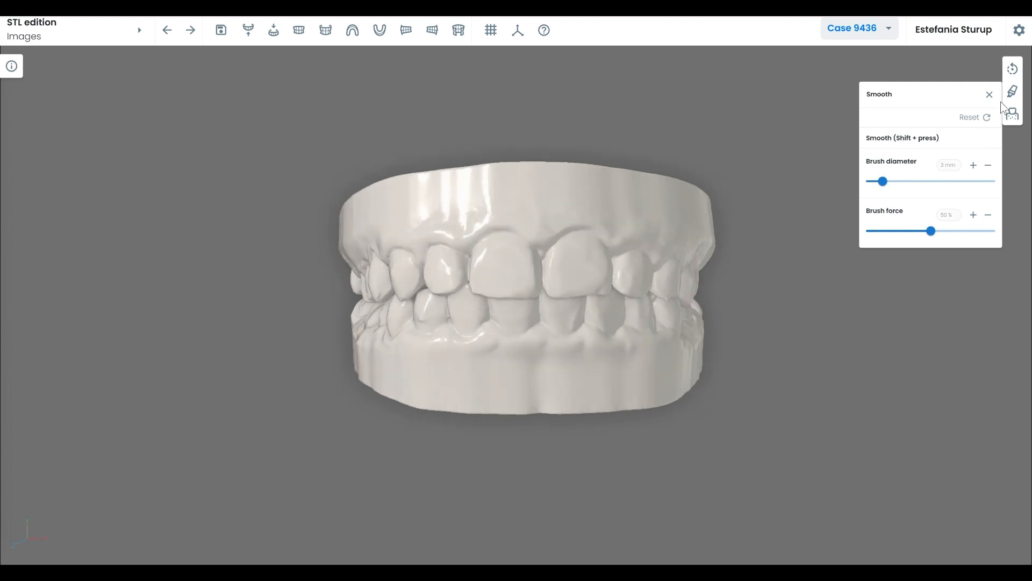
left_click(221, 30)
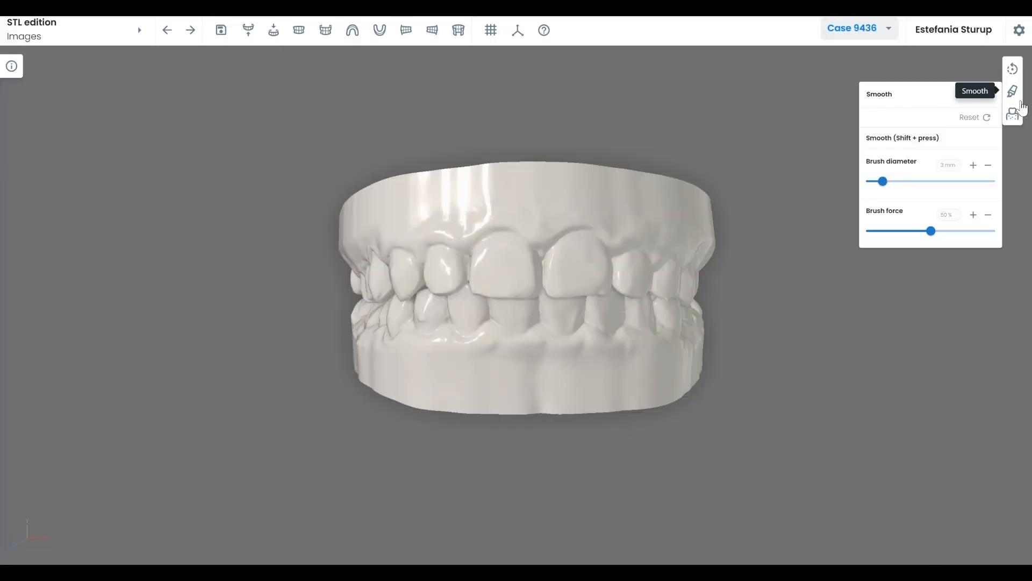
Set up the upper arch's gum extrusion with a plane cut minimum height of 11.5 and an extrusion height of 1.8.
left_click(1013, 114)
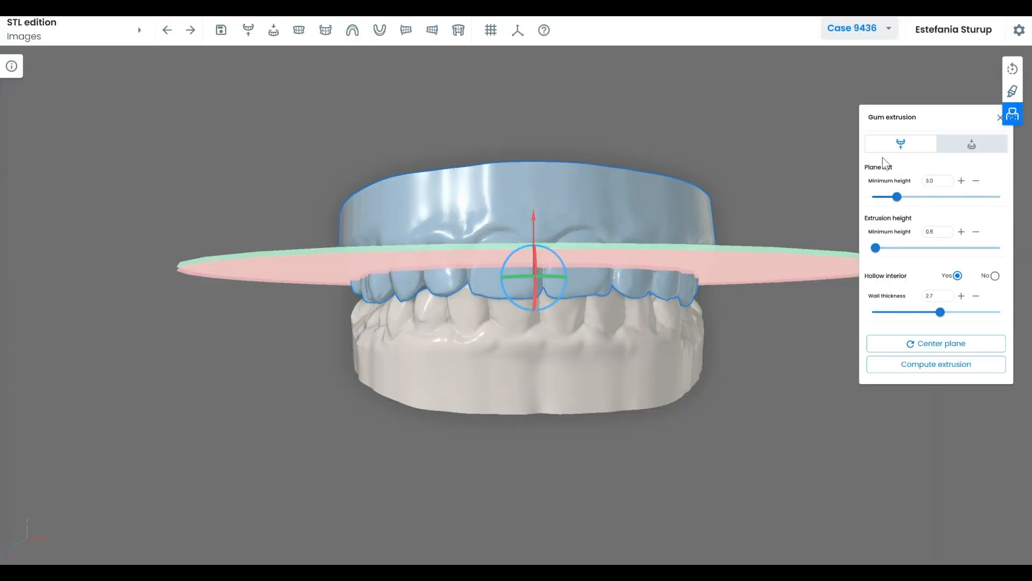
left_click(971, 144)
left_click(914, 151)
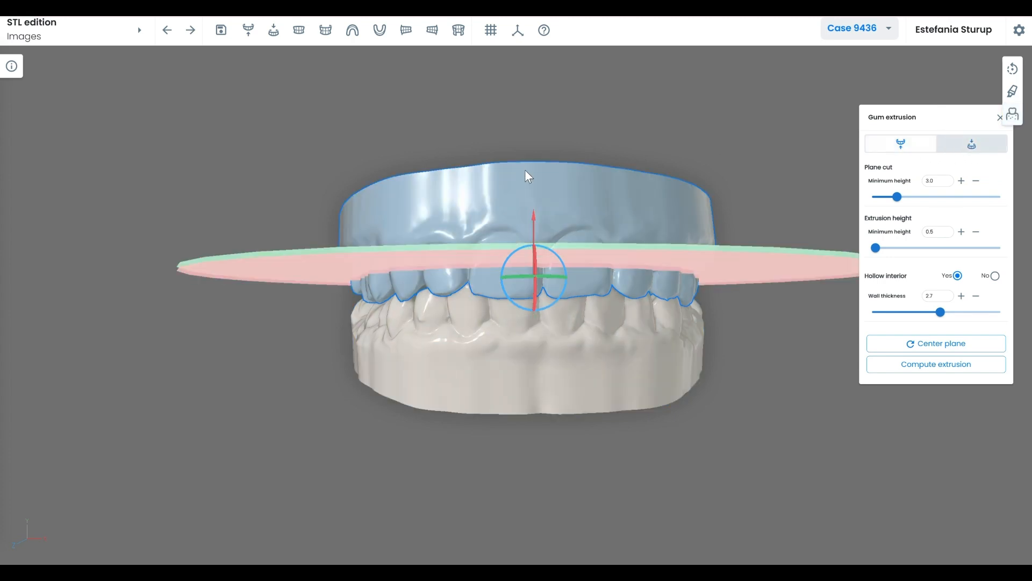
left_click_drag(534, 221, 530, 182)
left_click_drag(590, 168, 592, 152)
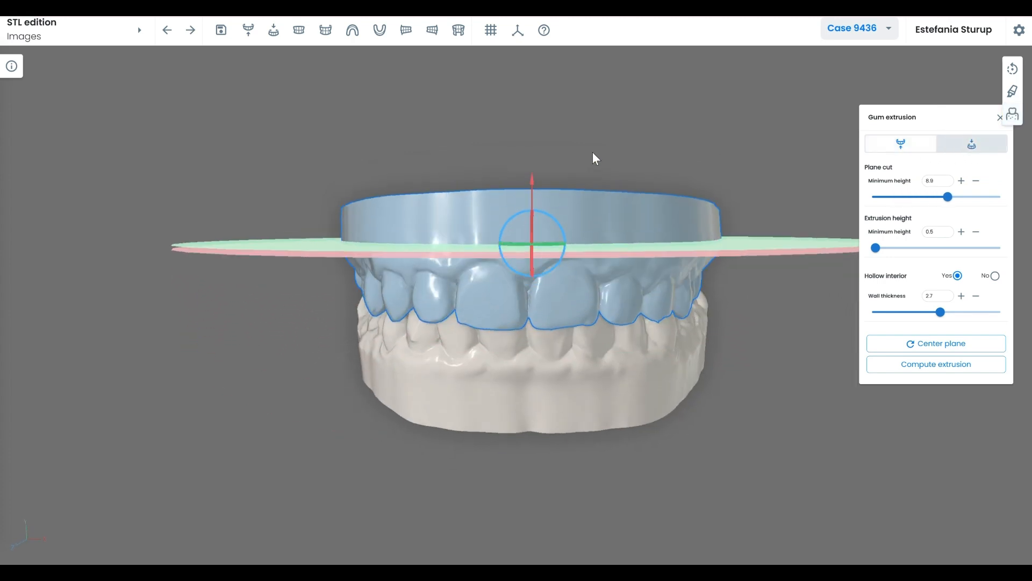
left_click_drag(534, 235, 627, 147)
left_click_drag(876, 248, 887, 248)
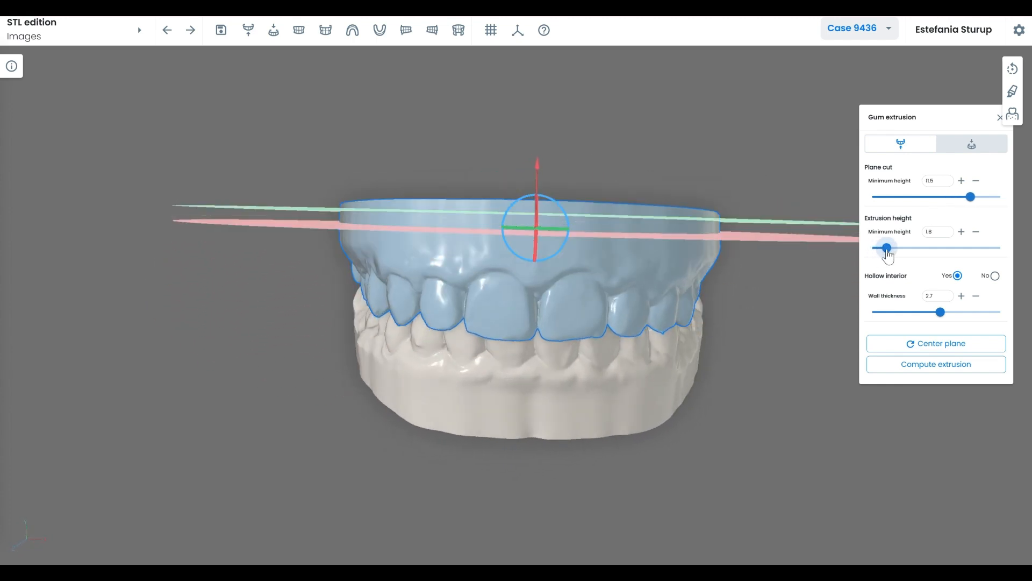
left_click_drag(702, 159, 680, 166)
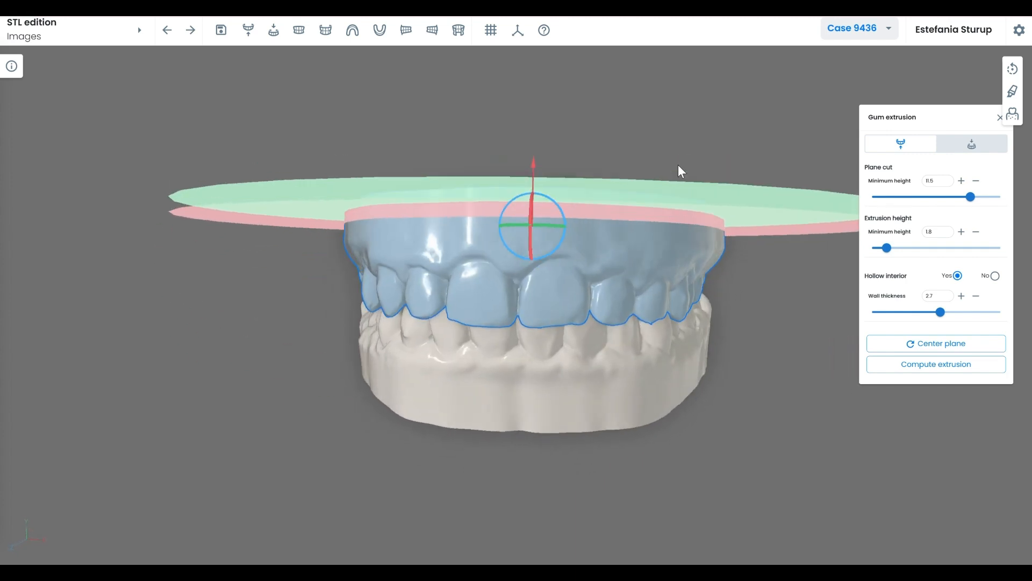
left_click_drag(593, 140, 596, 159)
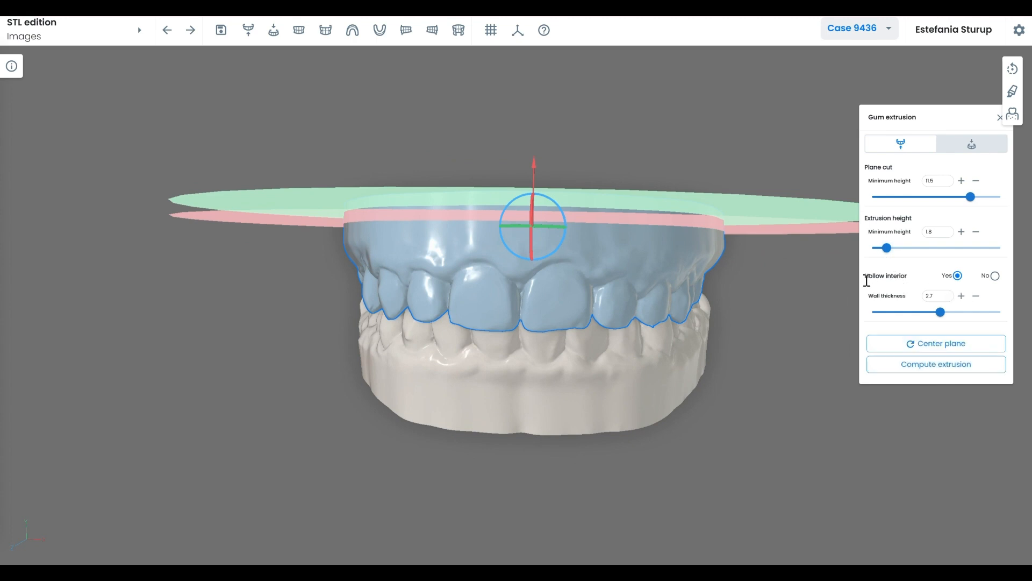
left_click_drag(505, 330, 540, 338)
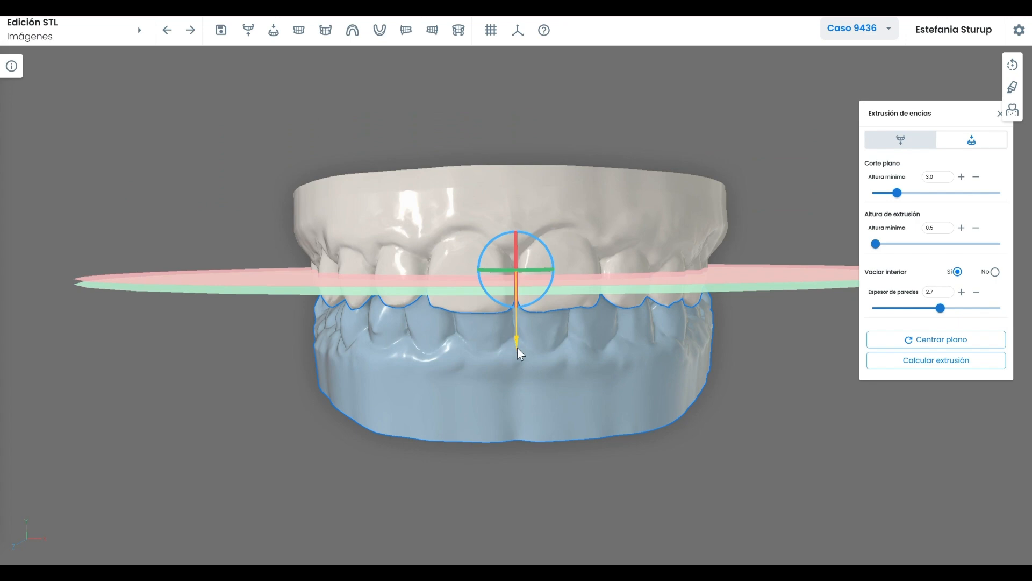
Set the lower arch's plane cut minimum height to 9.2 and its extrusion height to 1.7.
left_click_drag(517, 348, 519, 428)
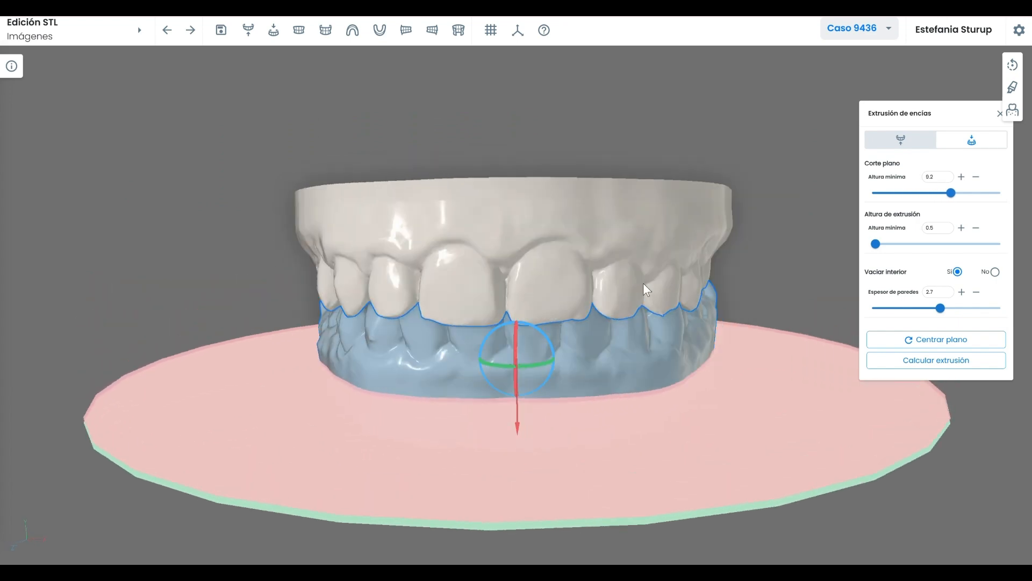
left_click_drag(644, 284, 627, 272)
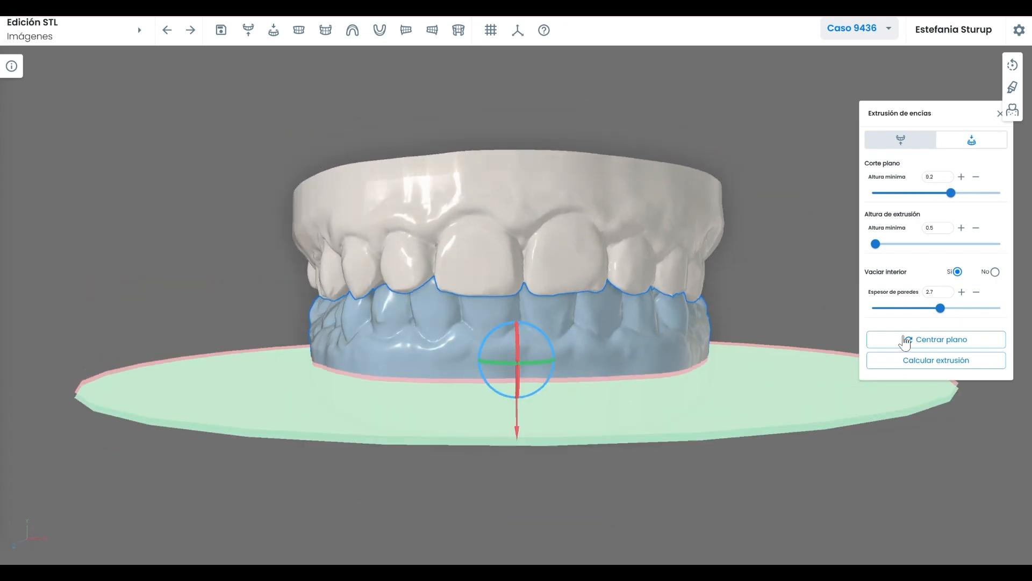
left_click_drag(875, 245, 886, 244)
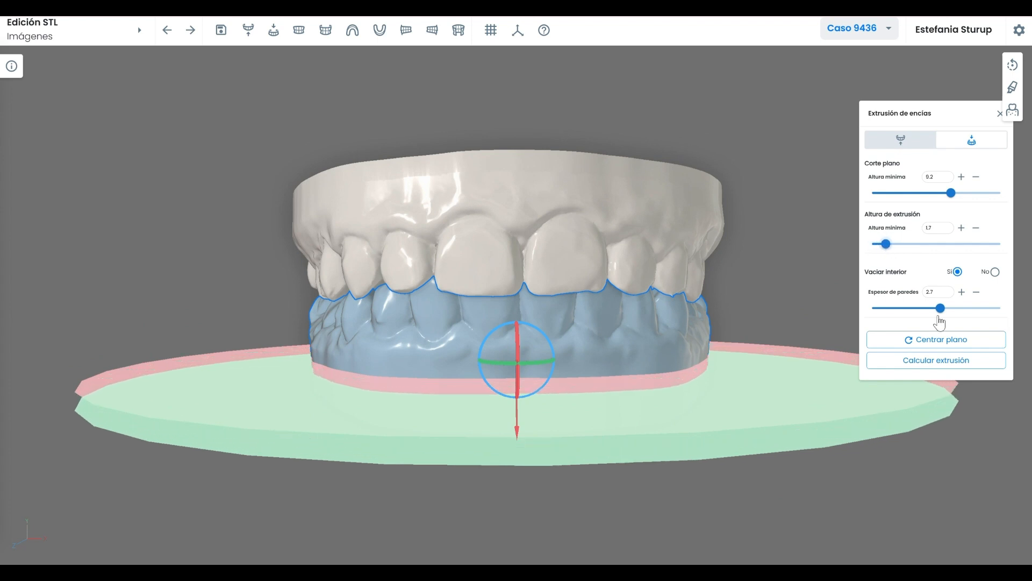
Compute the lower arch's gum extrusion, check the hollowed base, and advance to the tooth segmentation stage.
left_click(946, 360)
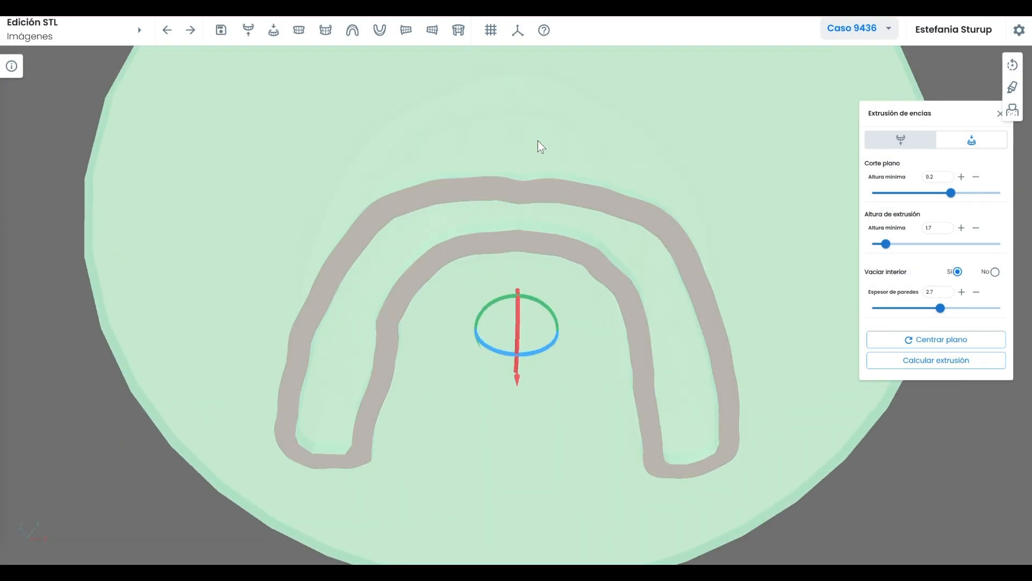
left_click_drag(538, 140, 540, 224)
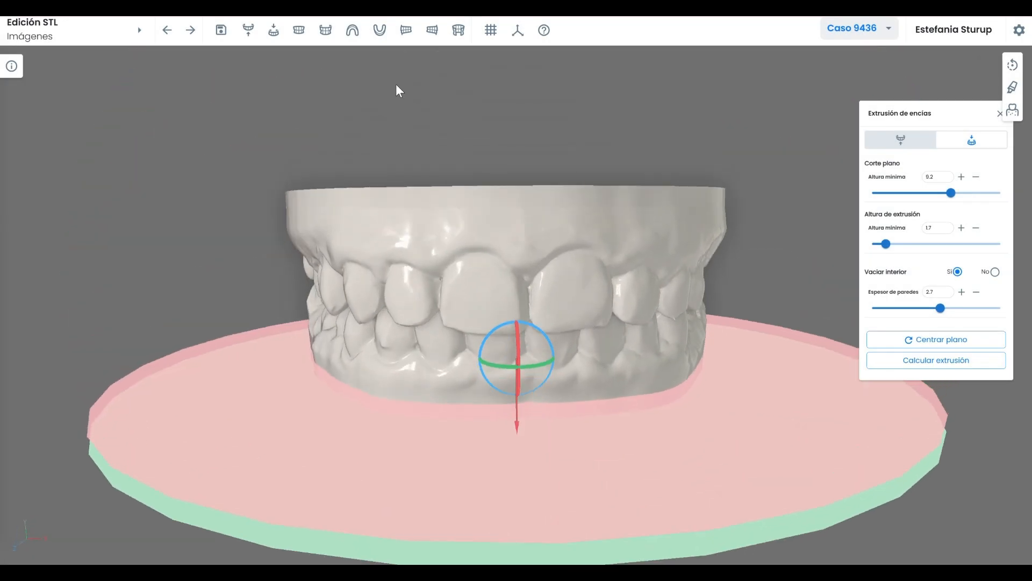
left_click(192, 34)
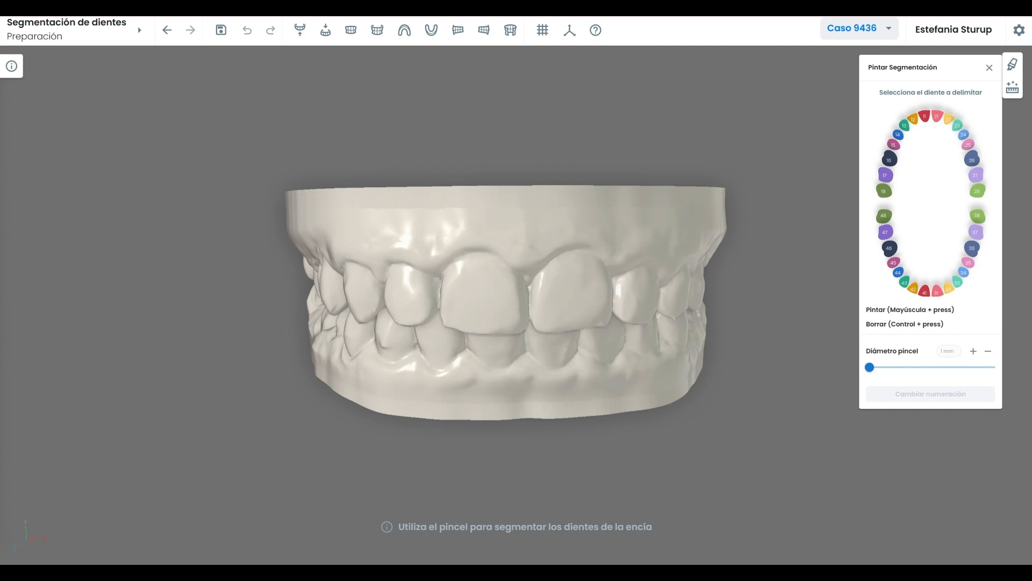
Switch the interface language to English and run automatic detection to segment the teeth of both arches.
left_click_drag(523, 309, 502, 285)
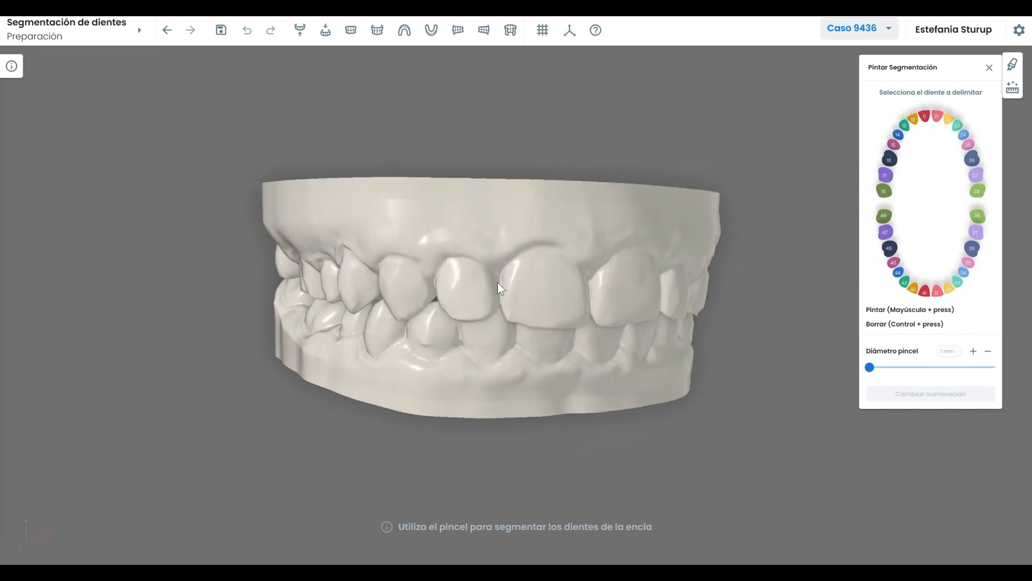
left_click(92, 33)
left_click(116, 36)
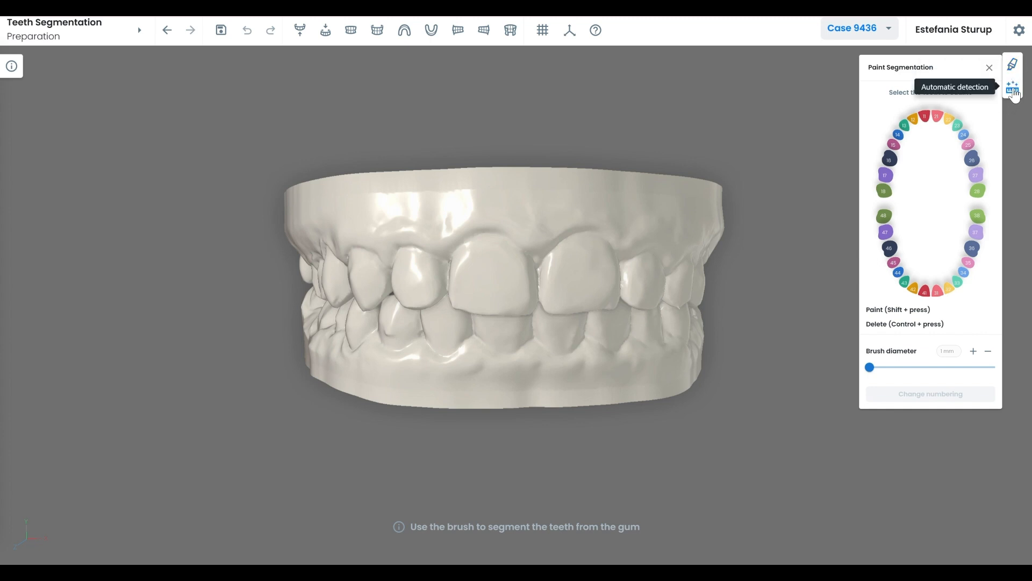
left_click(1013, 88)
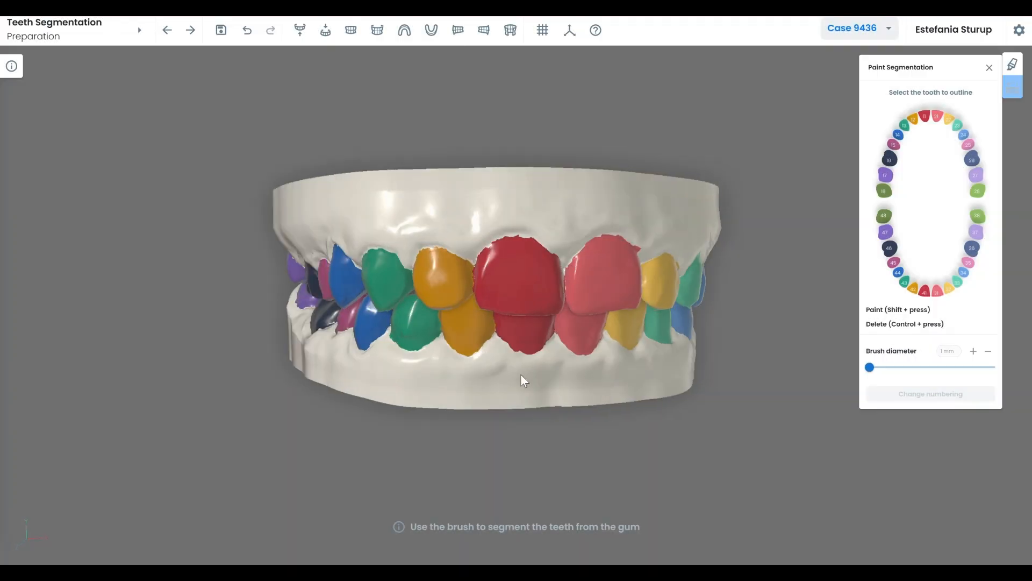
Isolate the upper arch and erase the excess segmentation paint behind the central incisors with a 4 mm brush.
left_click_drag(523, 373, 516, 326)
left_click(301, 30)
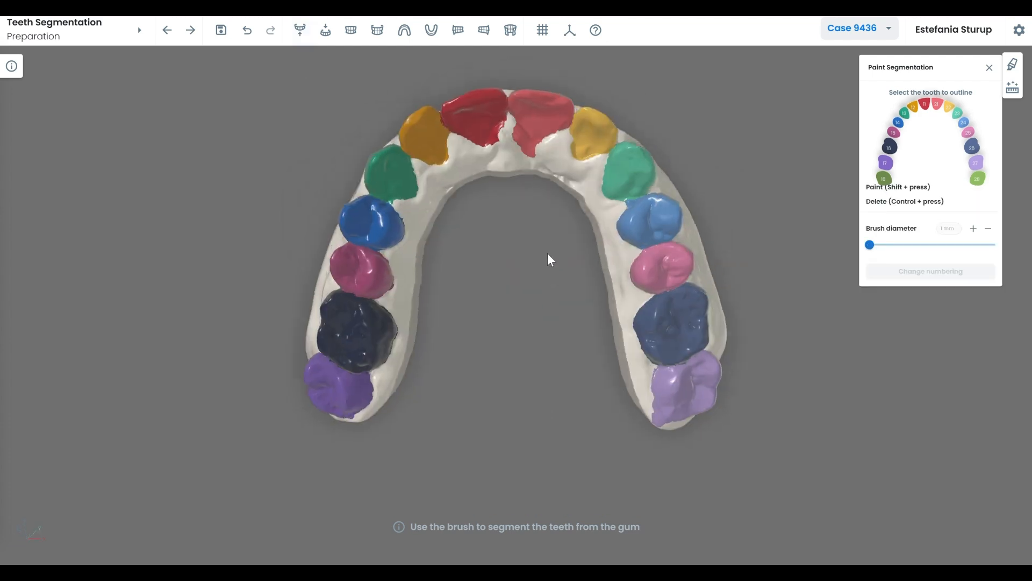
scroll(537, 231, "up", 5)
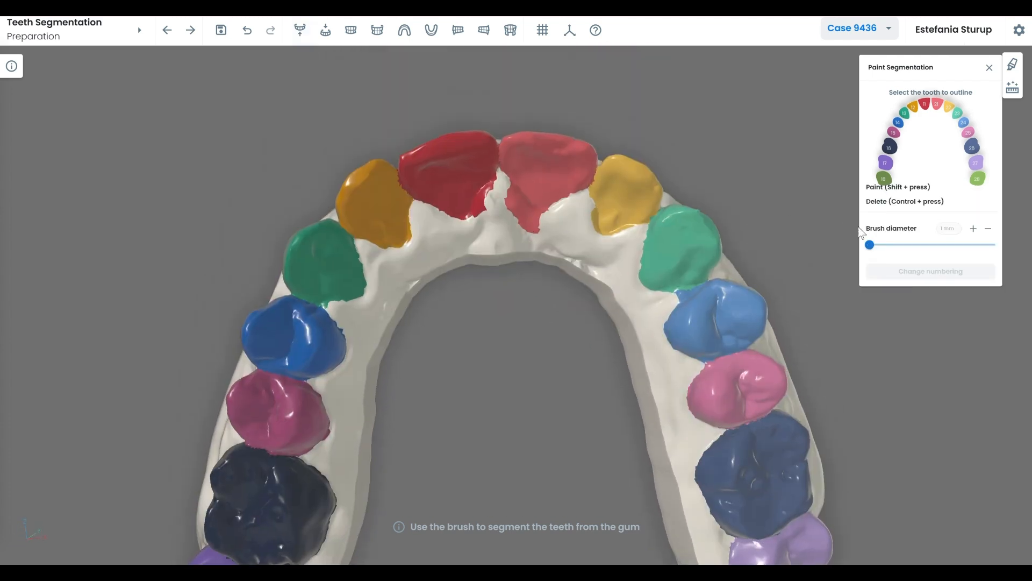
left_click_drag(870, 244, 882, 246)
left_click_drag(541, 277, 543, 273)
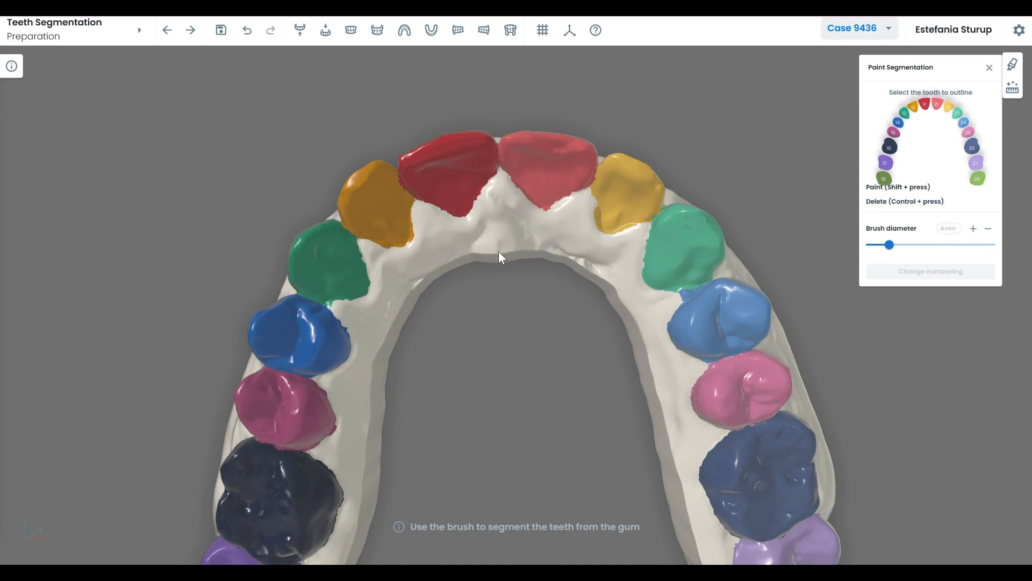
scroll(498, 251, "down", 3)
left_click_drag(553, 379, 663, 452)
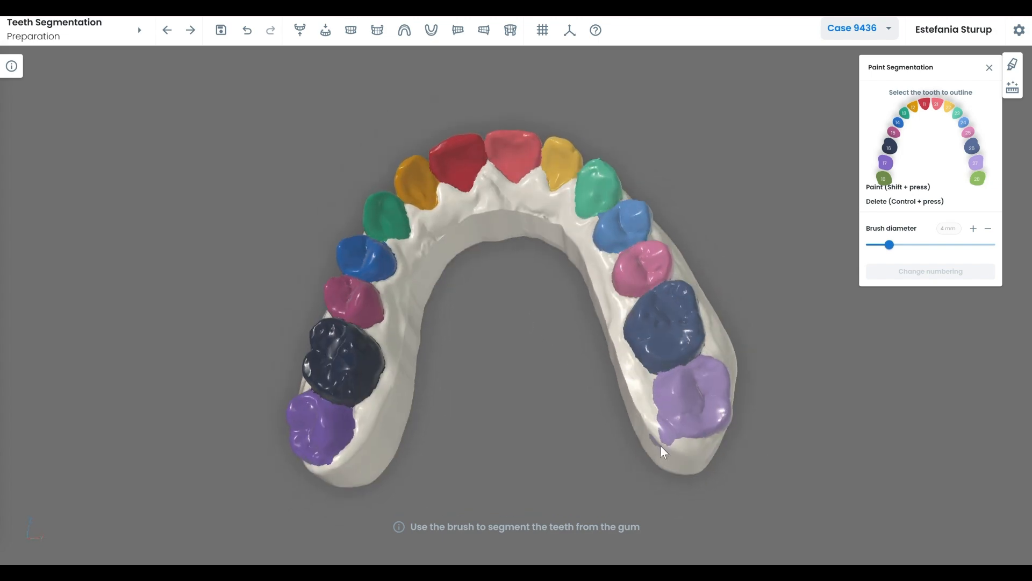
left_click_drag(654, 403, 535, 256)
scroll(508, 190, "up", 3)
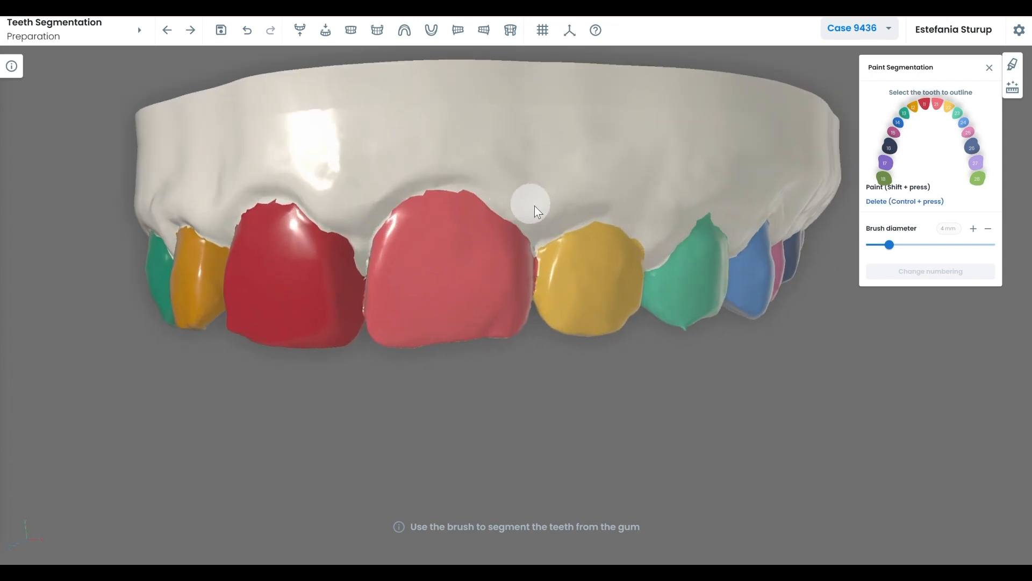
Isolate the lower arch to check its tooth segmentation and erase stray paint, and show both arches again.
left_click(325, 30)
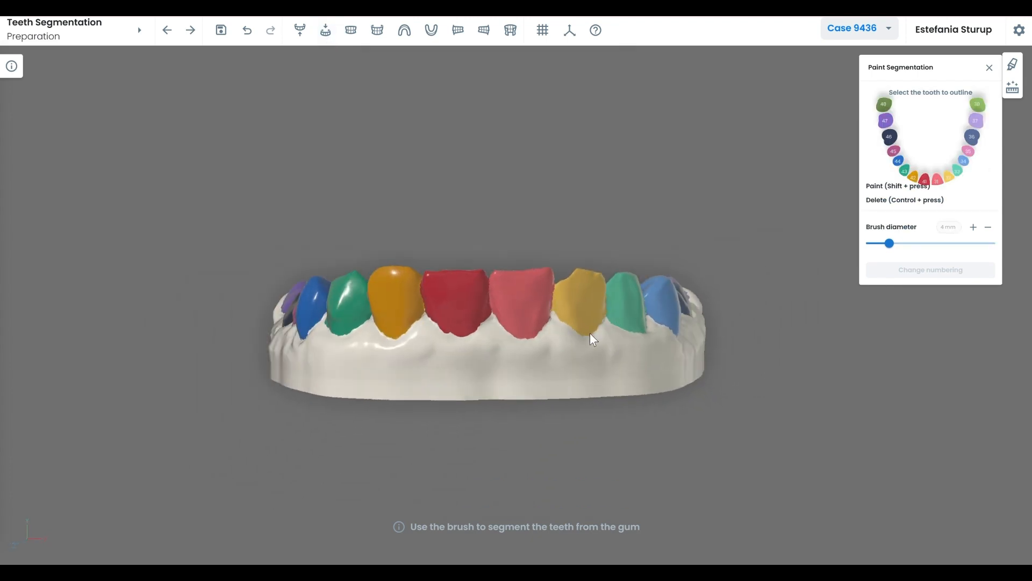
left_click_drag(589, 333, 603, 236)
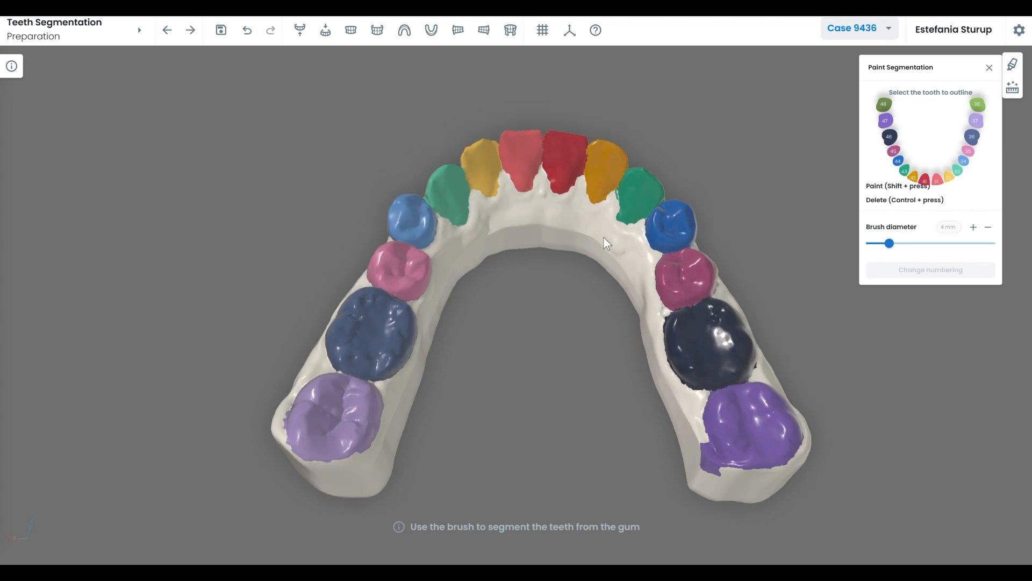
scroll(592, 250, "up", 2)
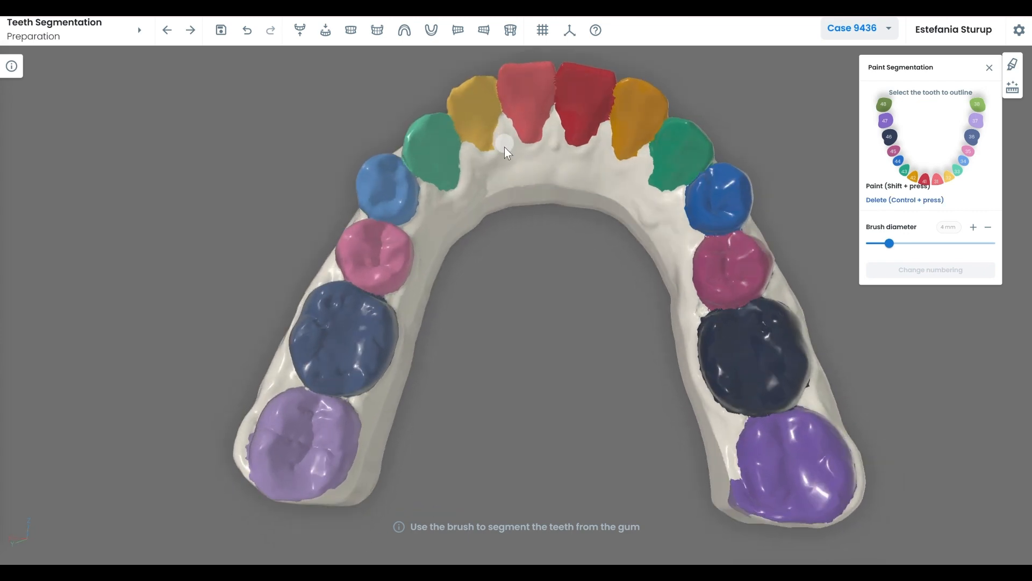
scroll(624, 221, "down", 2)
mouse_move(625, 258)
left_mouse_down()
mouse_move(639, 363)
mouse_move(675, 377)
left_mouse_up()
left_click_drag(706, 439, 519, 381)
left_click(351, 32)
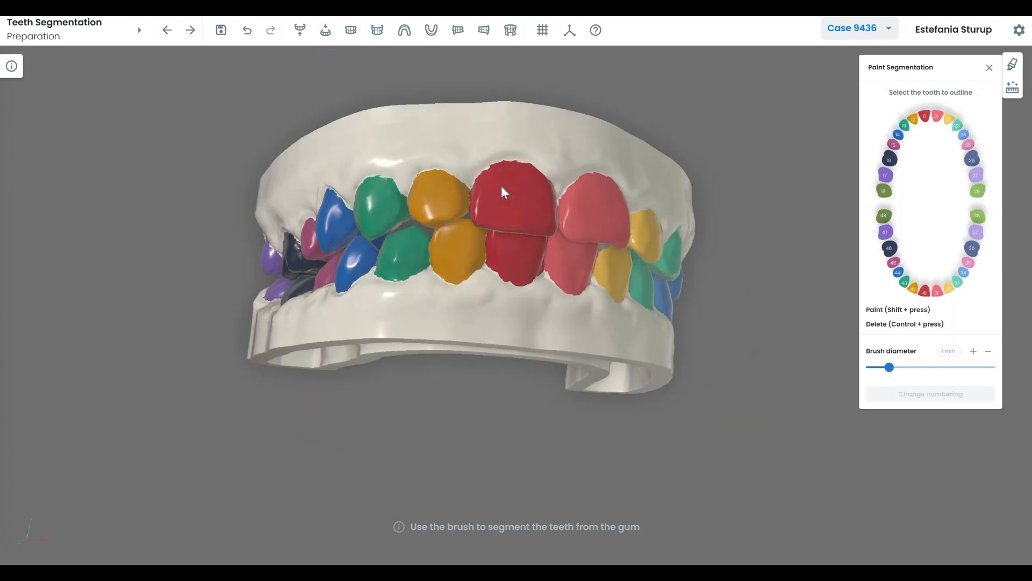
Advance to the Axis and roots stage and run automatic detection of the tooth axes.
left_click(192, 33)
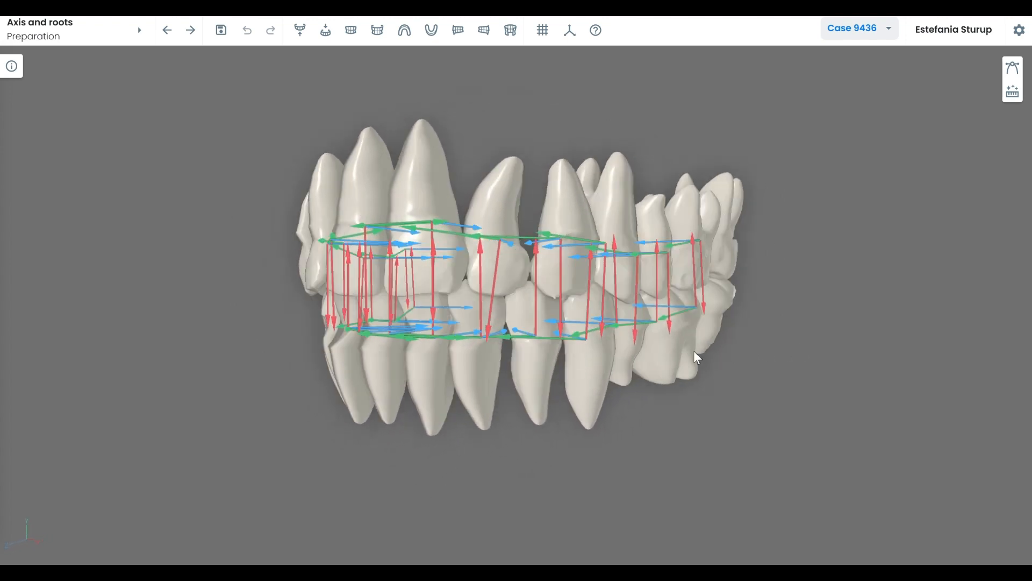
left_click(1014, 92)
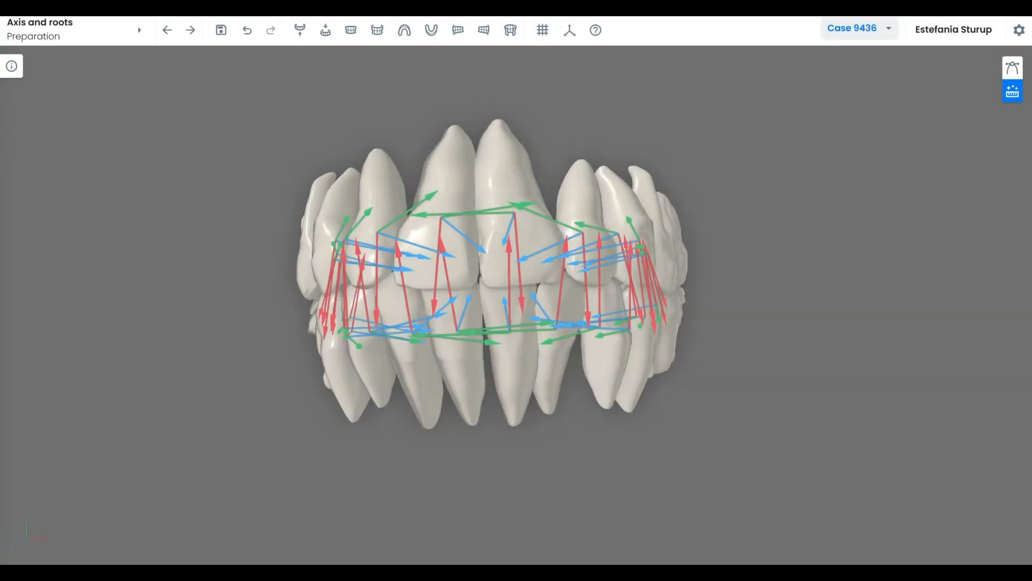
left_click_drag(618, 269, 554, 244)
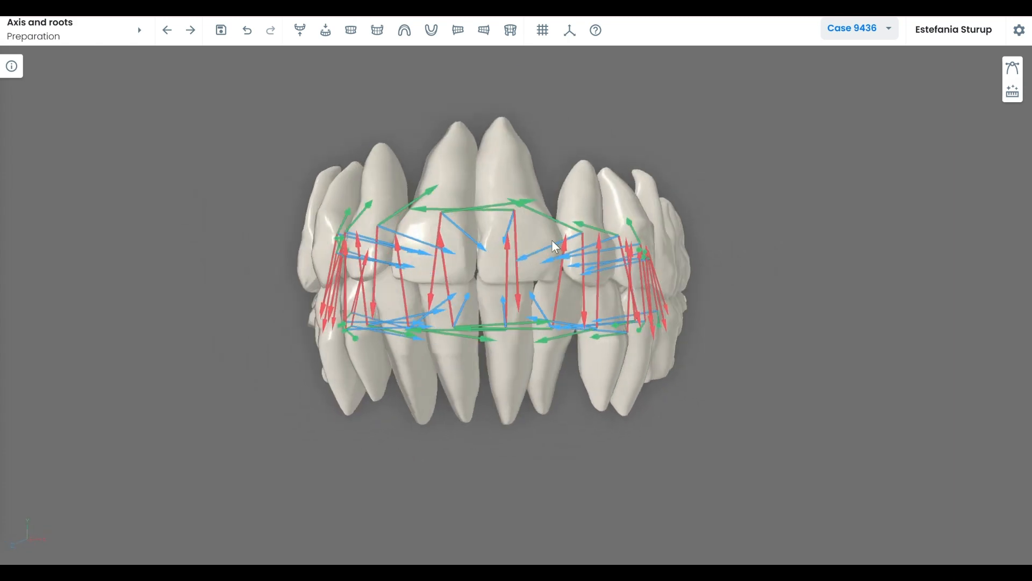
Correct the root of an upper central incisor by shifting and tilting it along its axes with the root alignment tool.
left_click(301, 30)
left_click(1013, 67)
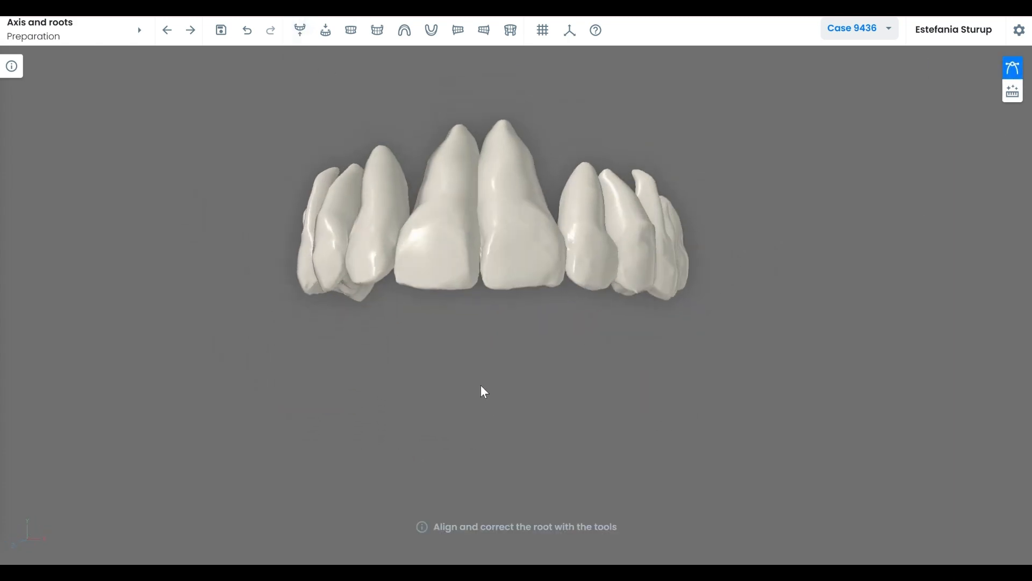
left_click(496, 297)
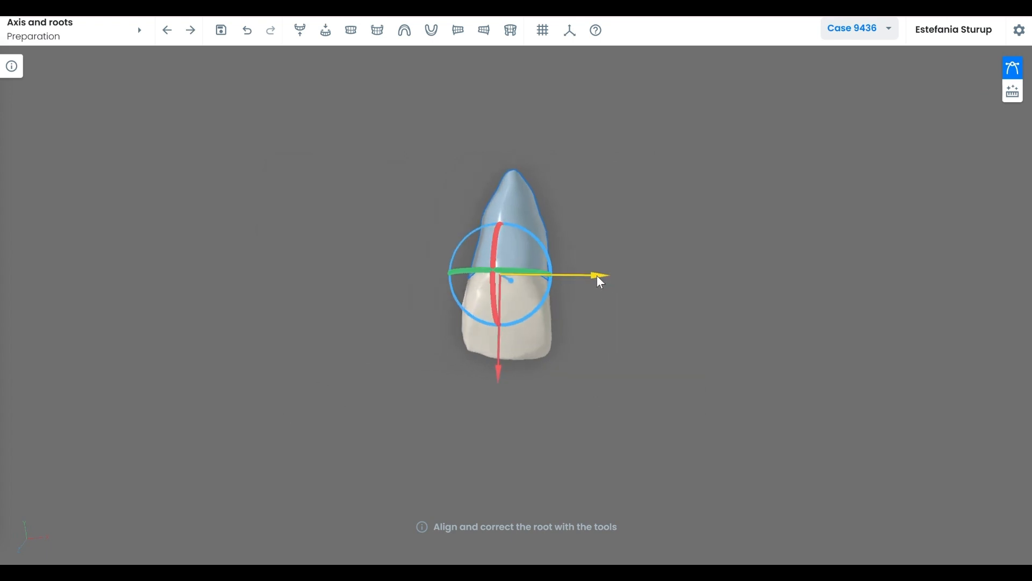
left_click_drag(598, 277, 579, 371)
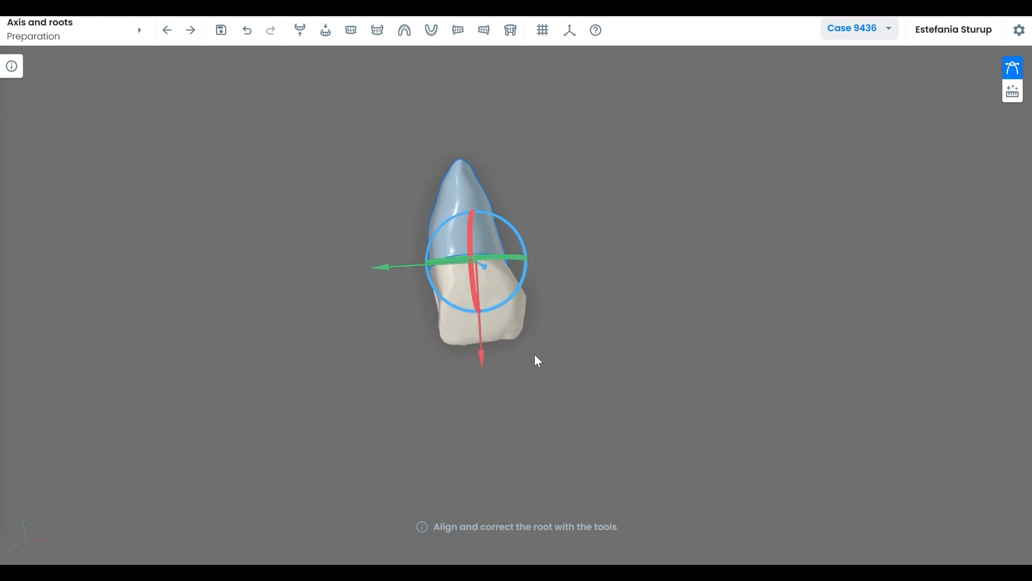
left_click_drag(387, 267, 428, 266)
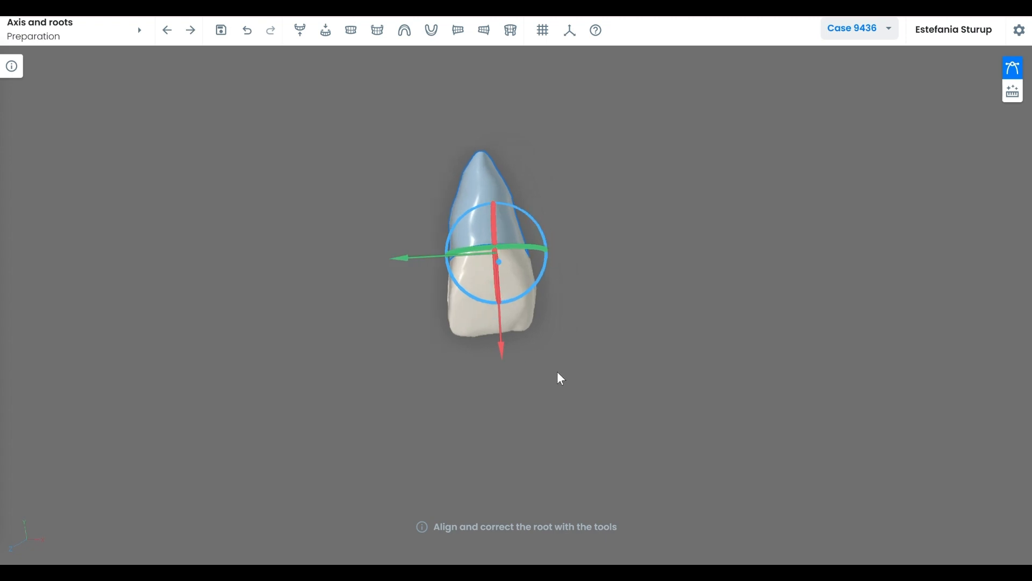
left_click_drag(559, 378, 370, 262)
mouse_move(559, 350)
left_mouse_down()
mouse_move(646, 366)
mouse_move(527, 340)
mouse_move(552, 353)
left_mouse_up()
left_click_drag(517, 225, 509, 227)
left_click_drag(507, 339, 449, 305)
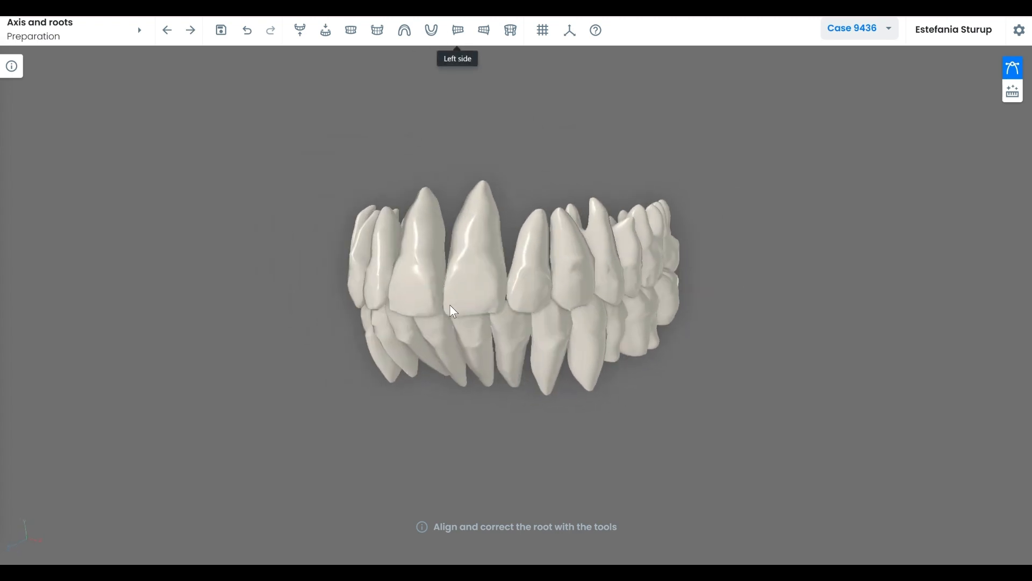
Advance the case to the Treatment stage.
left_click(189, 32)
left_click_drag(516, 302, 509, 324)
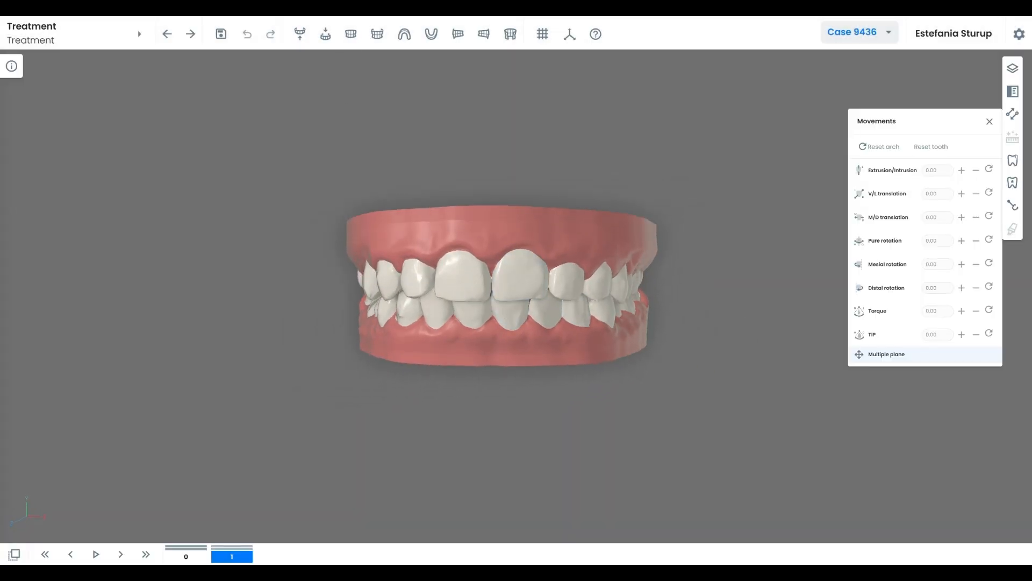
left_click_drag(482, 253, 497, 258)
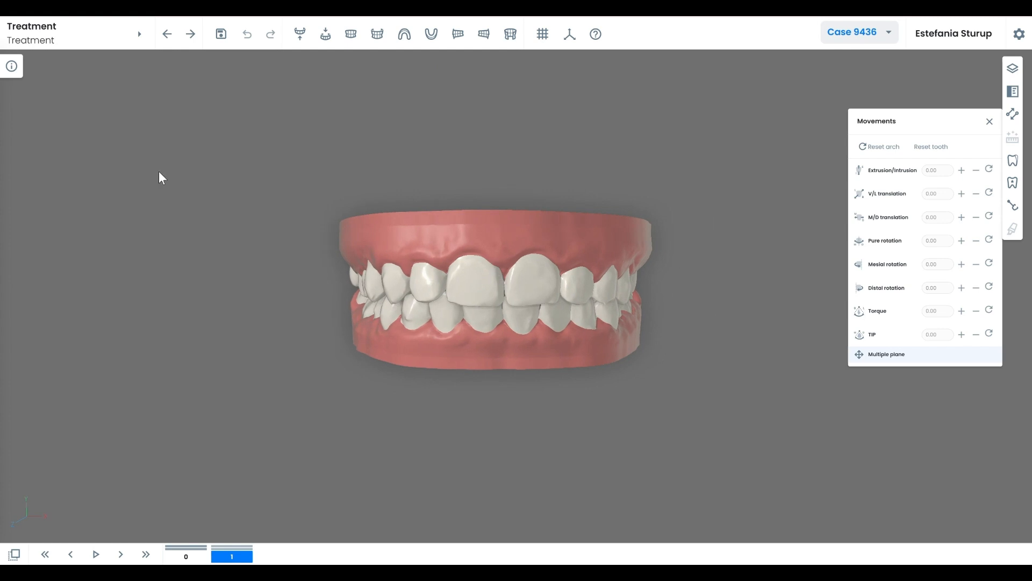
Examine the case's chat, general information, uploaded radiographs and patient photos, and its change history.
left_click(12, 68)
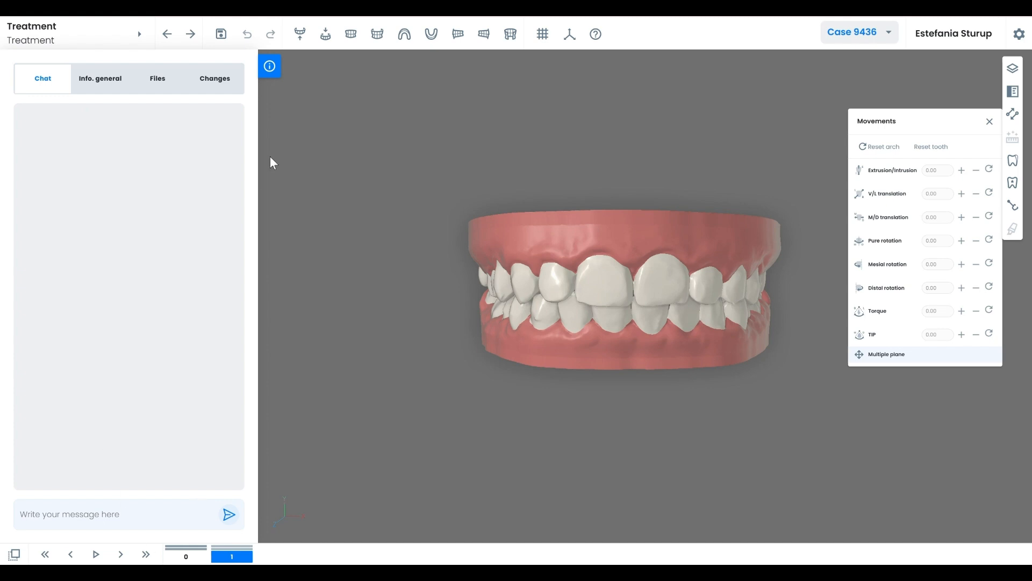
left_click(99, 79)
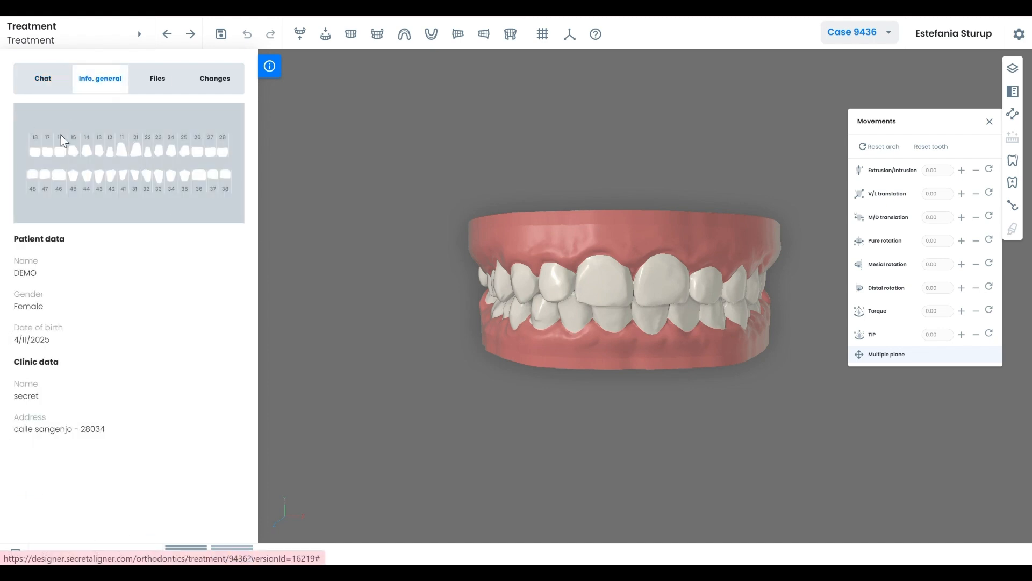
left_click(157, 79)
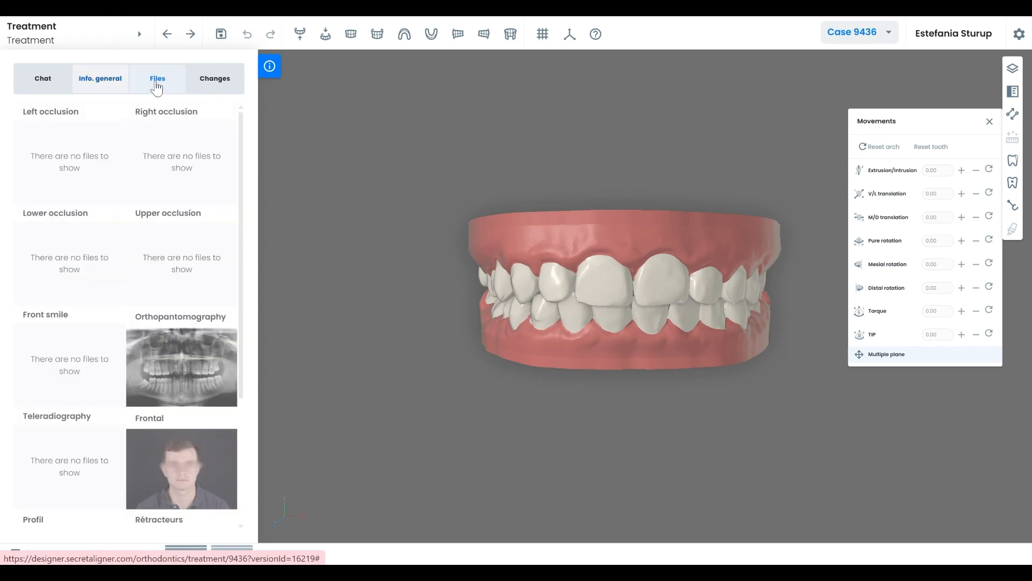
scroll(192, 295, "down", 4)
scroll(204, 372, "up", 1)
scroll(204, 372, "up", 2)
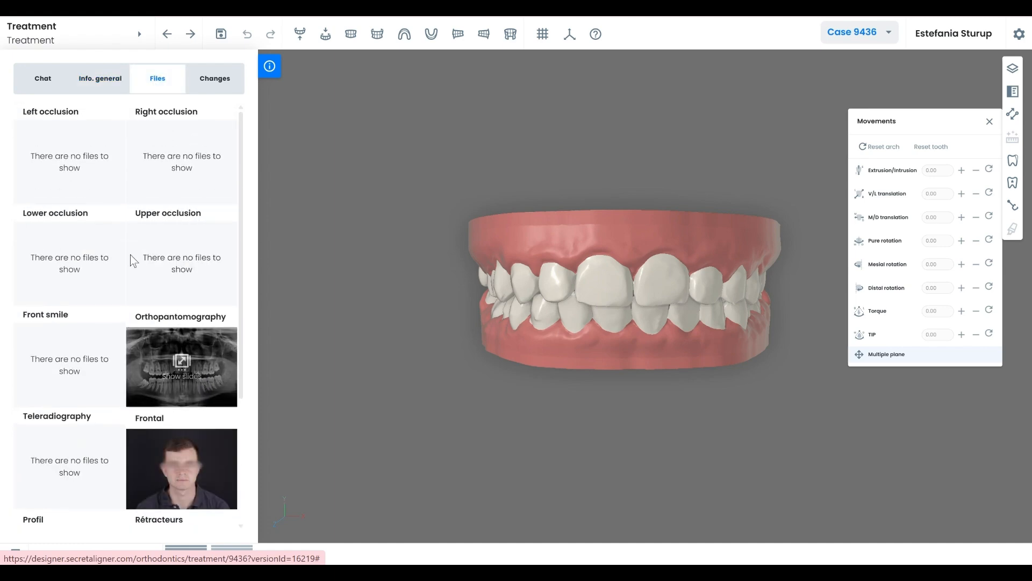
scroll(92, 208, "down", 2)
scroll(64, 157, "up", 2)
scroll(157, 283, "down", 3)
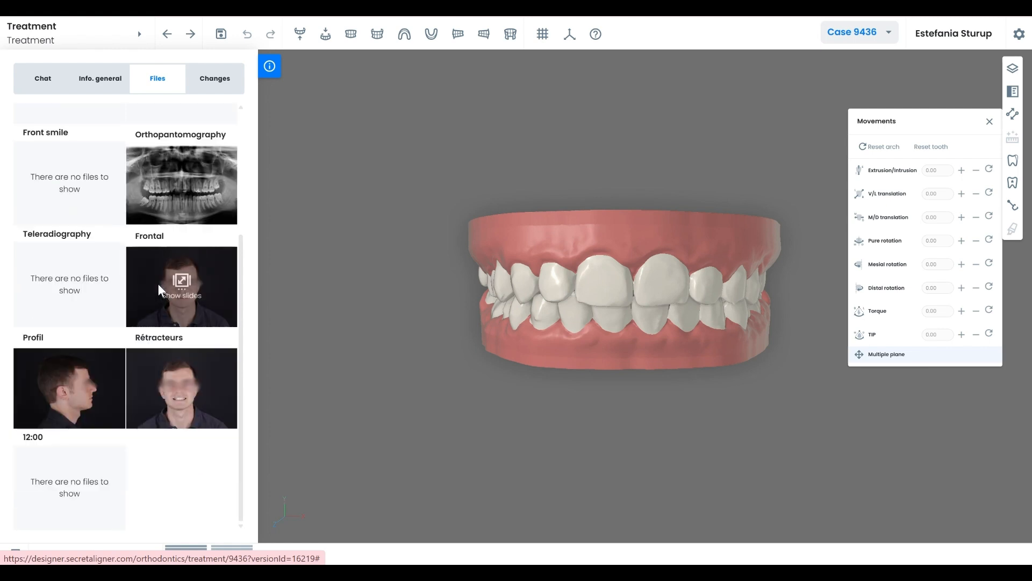
scroll(172, 302, "up", 3)
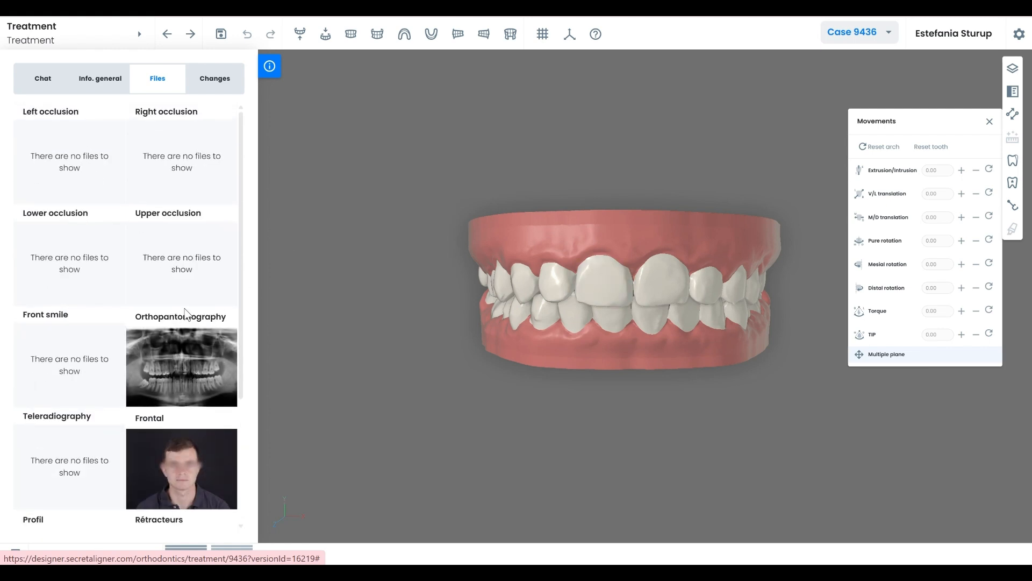
left_click(204, 92)
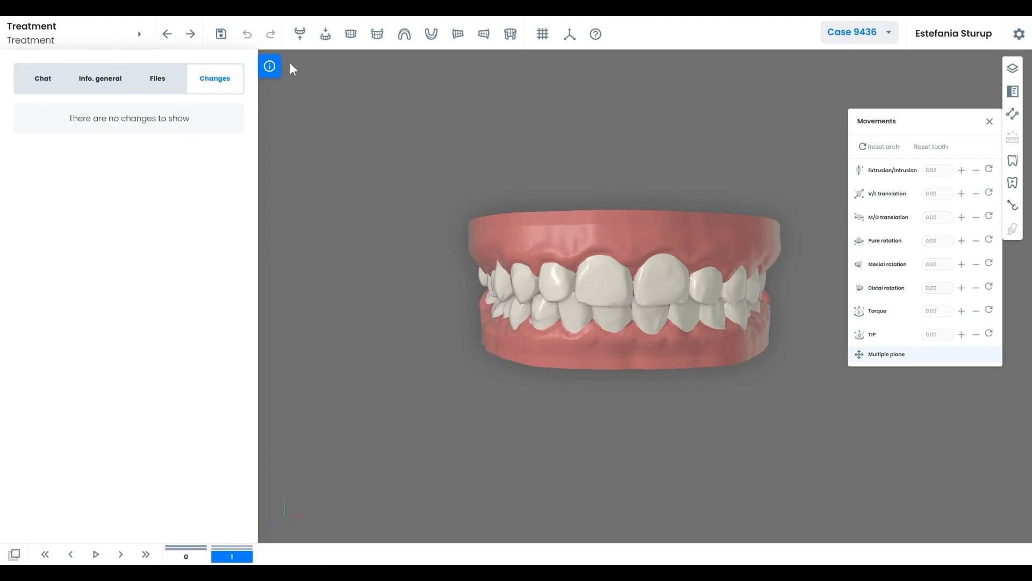
left_click(270, 67)
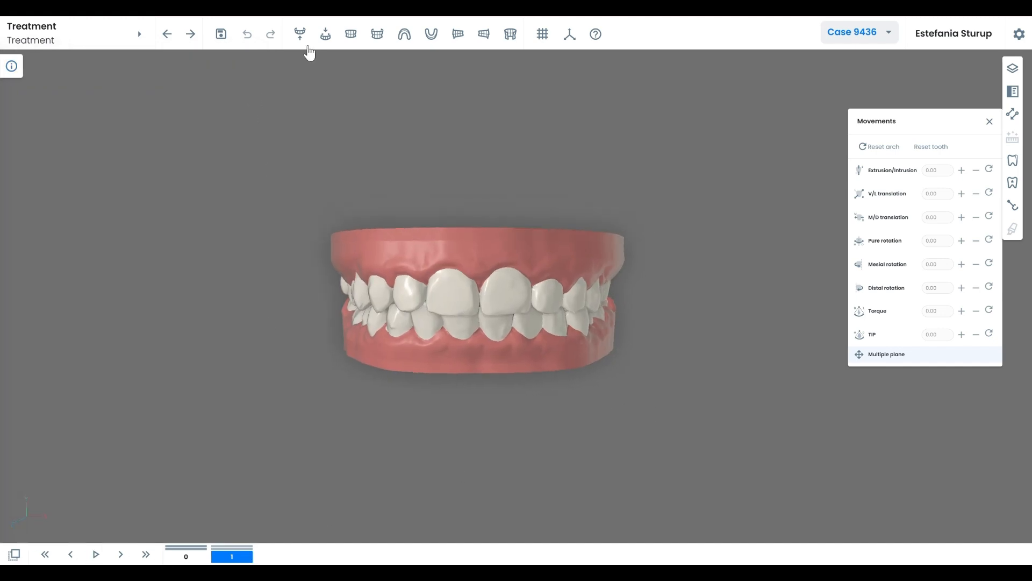
Examine the arches separately and together from the front, top, bottom, side and rear views, and against the 1 mm grid.
left_click(300, 34)
left_click(326, 34)
left_click(350, 34)
left_click(377, 34)
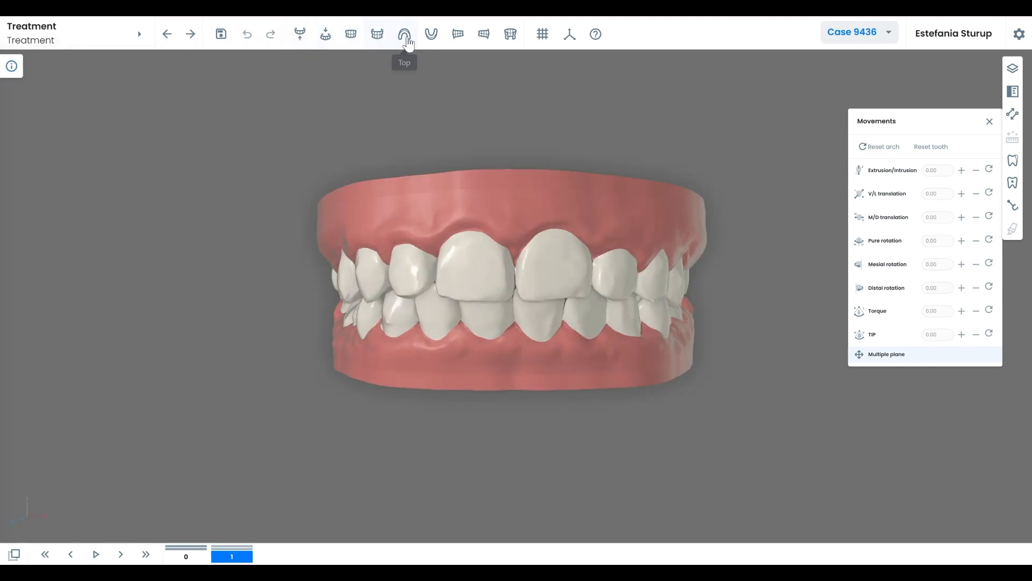
left_click(405, 34)
left_click(431, 34)
left_click(458, 34)
left_click(484, 34)
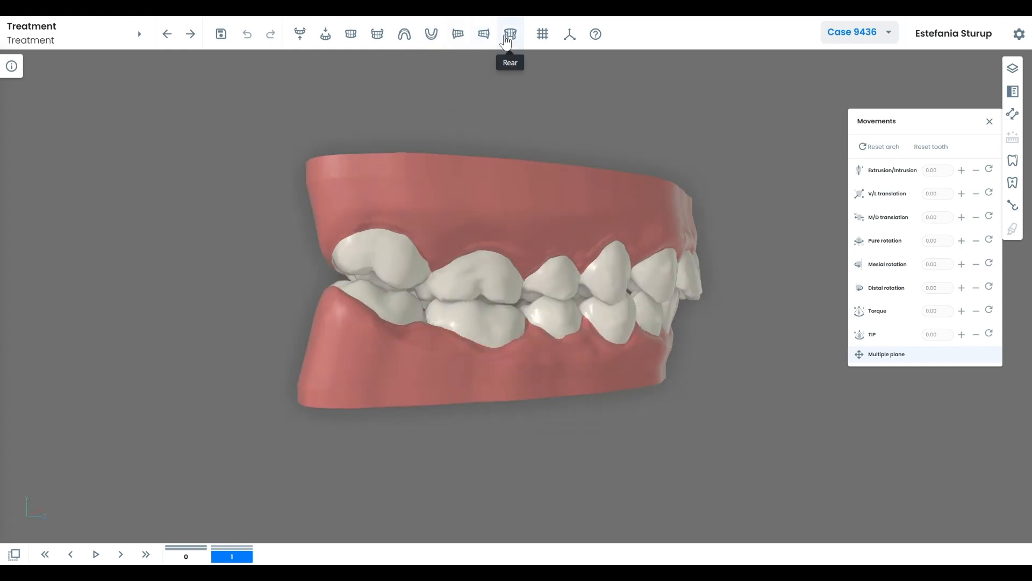
left_click(510, 34)
left_click(377, 34)
left_click(543, 34)
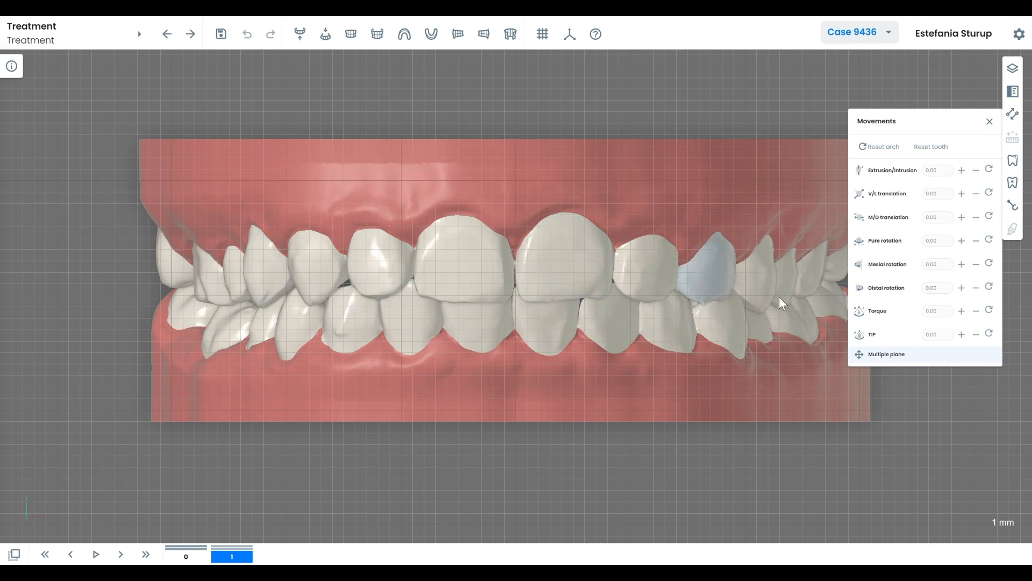
left_click(543, 34)
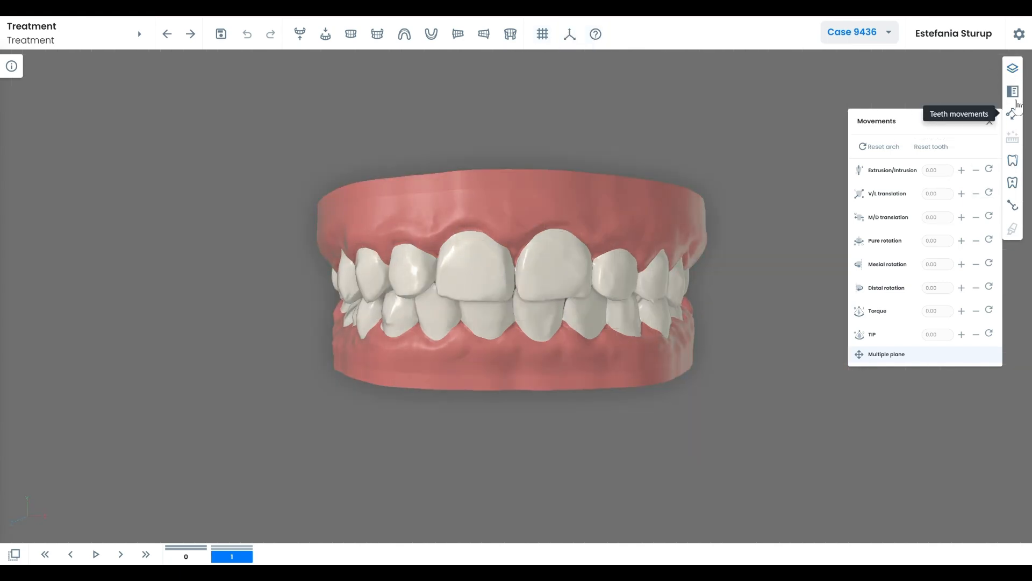
Examine the occlusal contacts between the arches with the Occlusogram layer, and hide the layer again.
left_click(1013, 71)
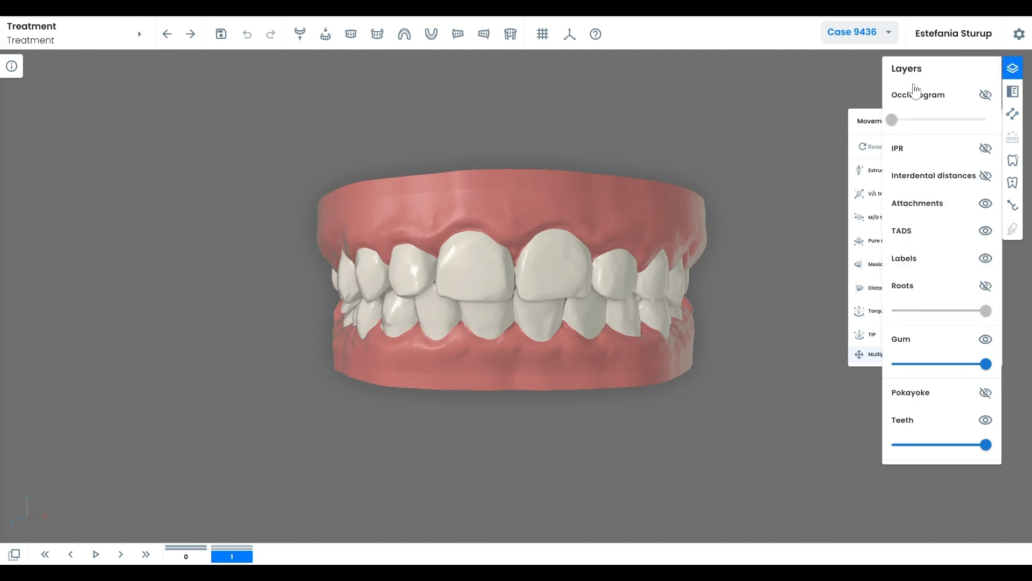
left_click(1014, 114)
left_click(1013, 68)
left_click(985, 95)
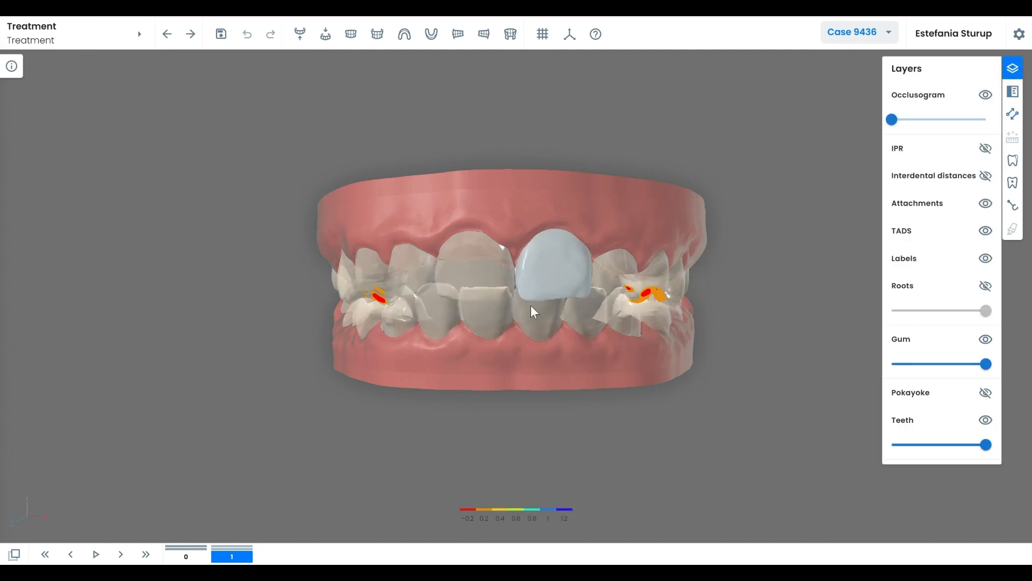
left_click_drag(532, 306, 511, 302)
left_click(1013, 68)
left_click(1014, 68)
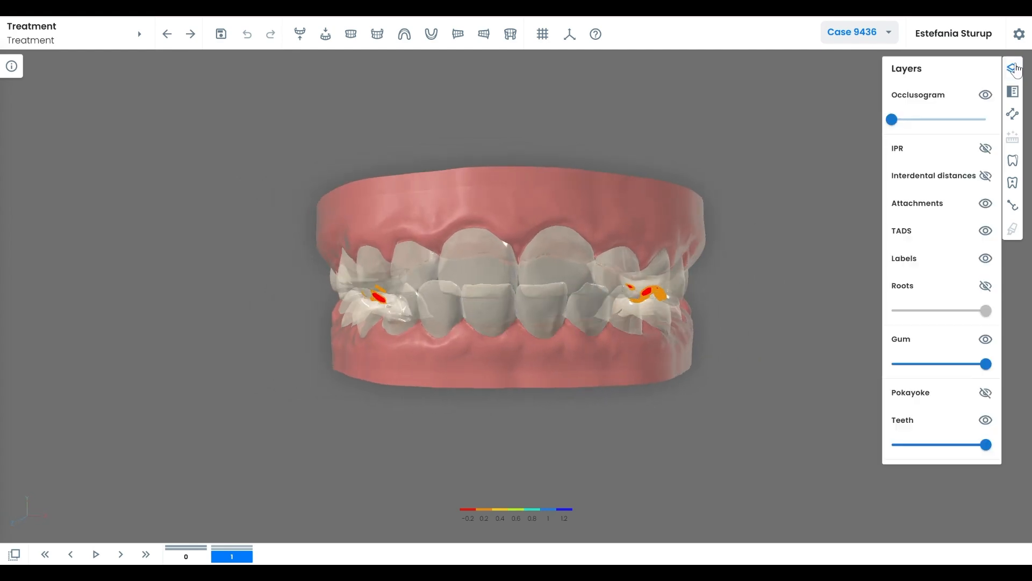
mouse_move(892, 120)
left_mouse_down()
mouse_move(970, 120)
mouse_move(892, 119)
left_mouse_up()
left_click(985, 97)
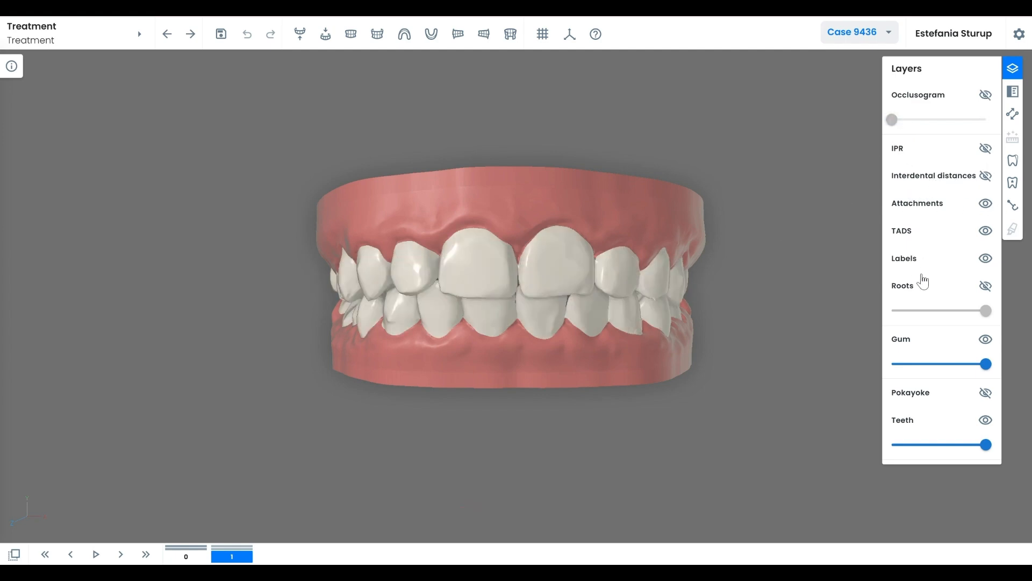
left_click(1014, 74)
Examine the Evolution panel and the value options of the Movements table, and close both.
left_click(1013, 91)
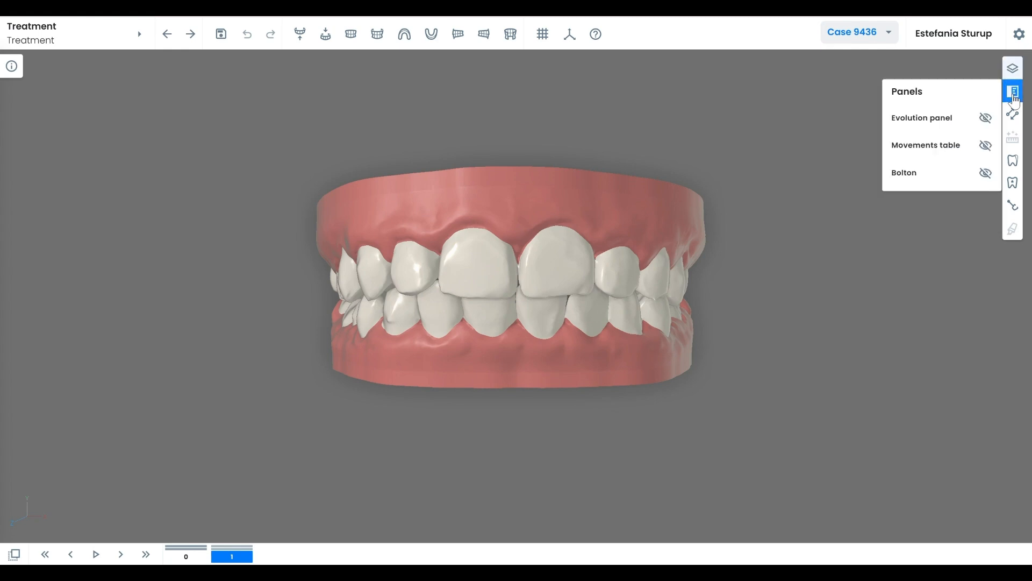
left_click(986, 120)
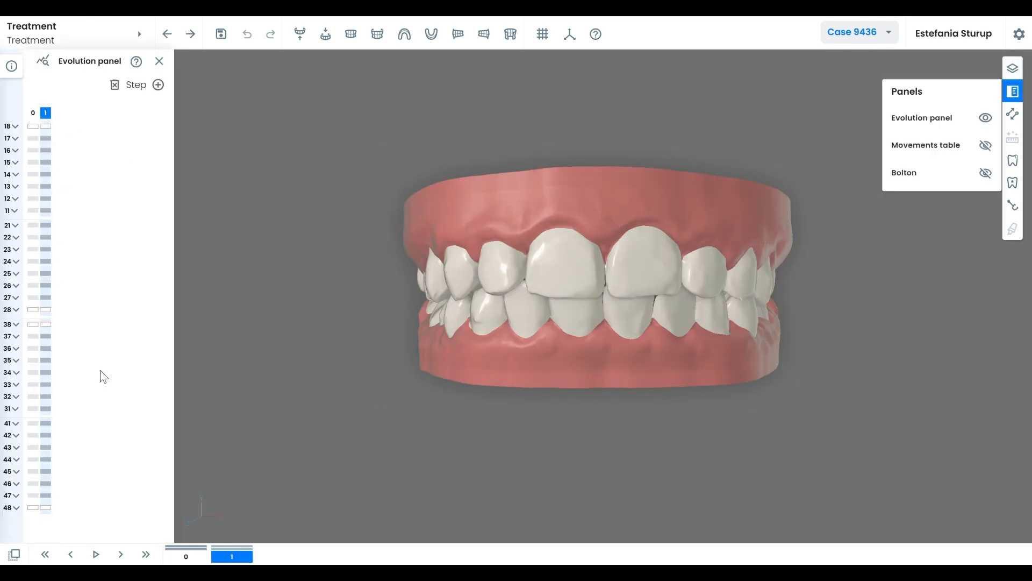
mouse_move(559, 305)
left_mouse_down()
mouse_move(569, 308)
mouse_move(556, 309)
left_mouse_up()
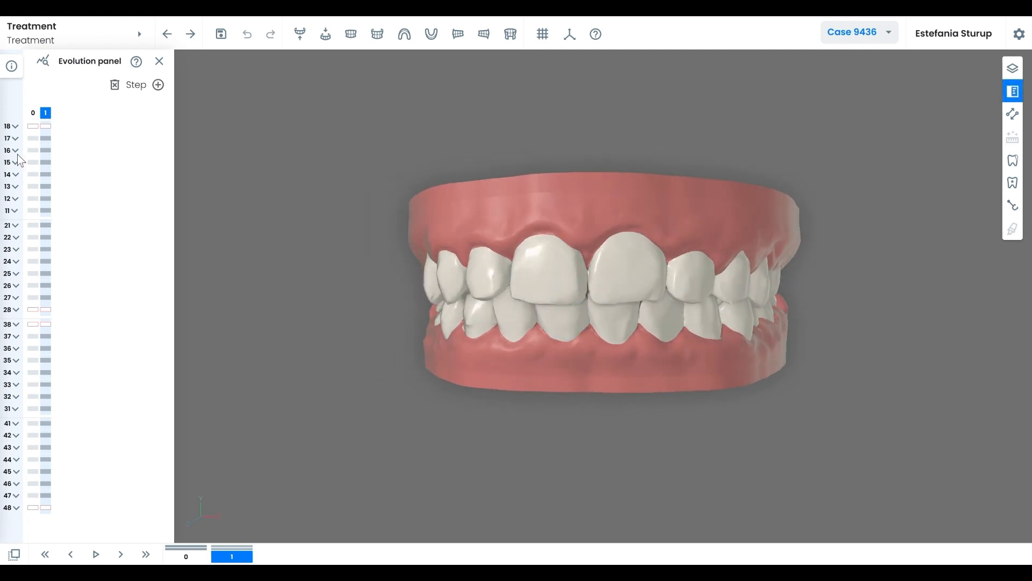
left_click(1013, 91)
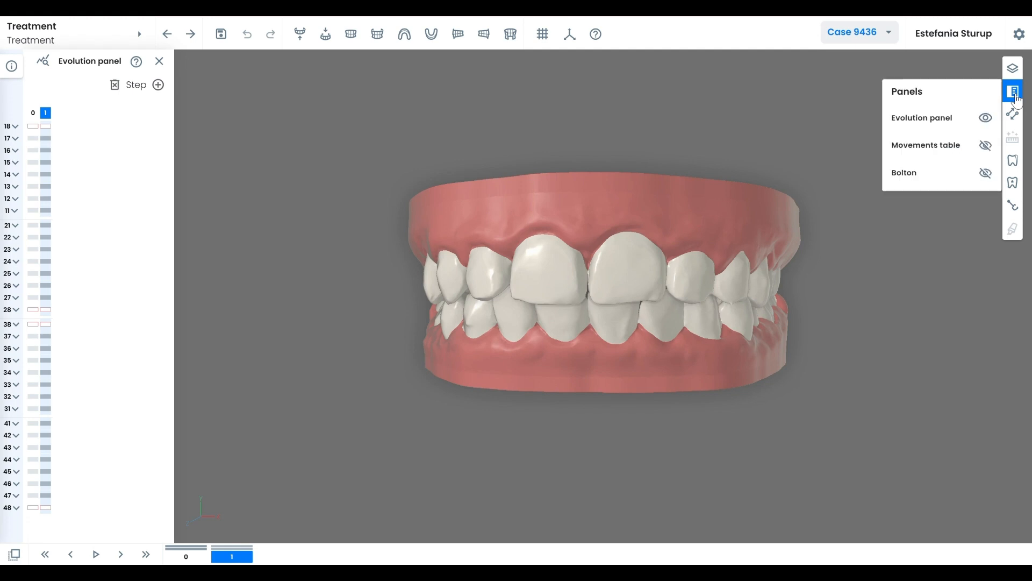
left_click(985, 145)
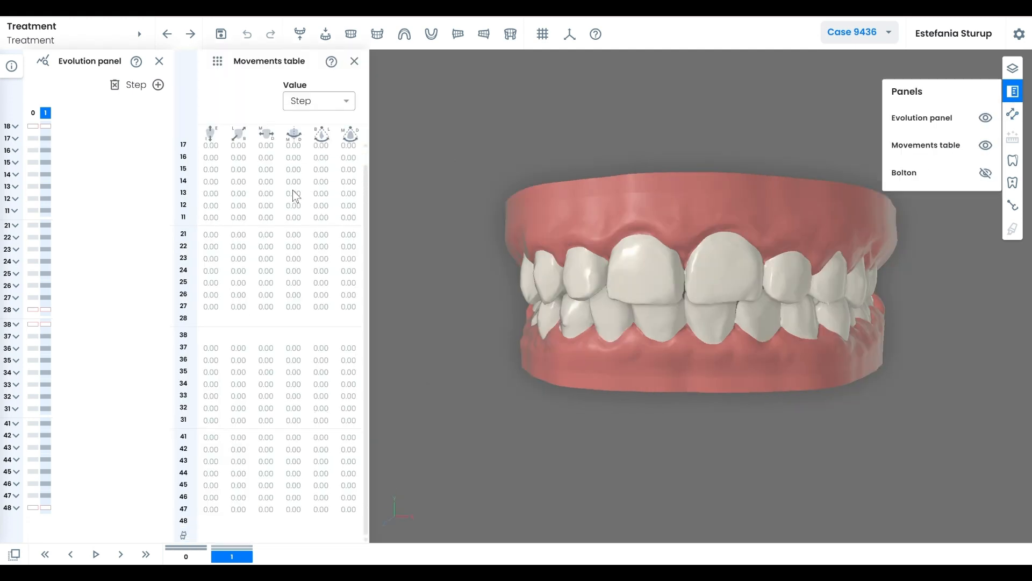
left_click(319, 105)
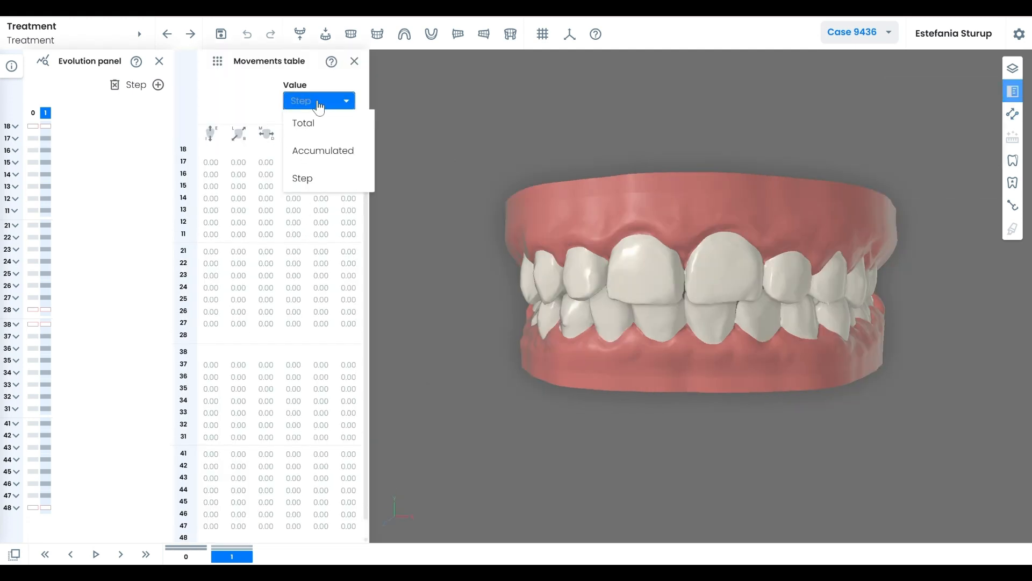
left_click(322, 104)
left_click(324, 103)
left_click(343, 104)
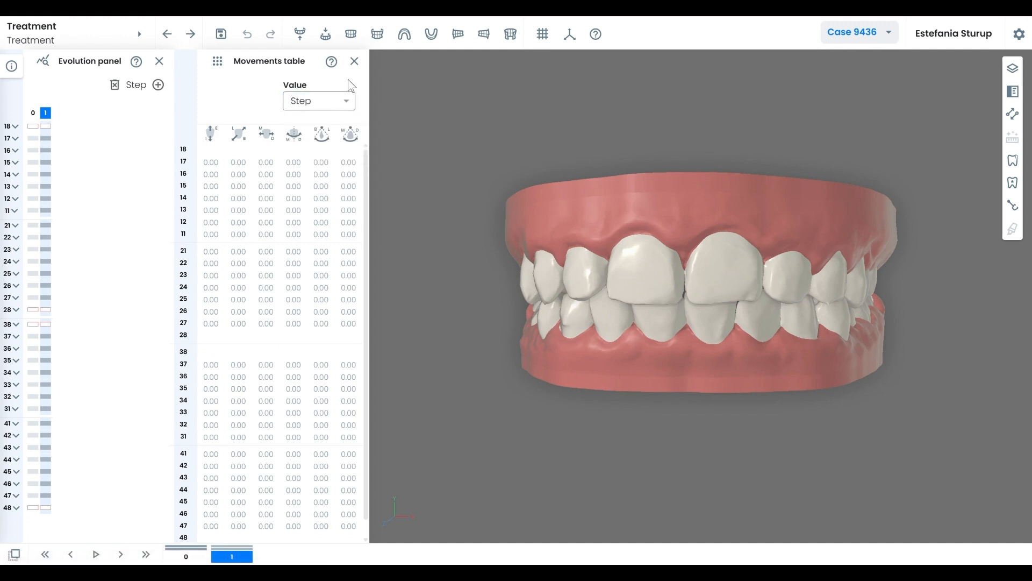
left_click(354, 61)
left_click(159, 63)
Examine the Bolton analysis of tooth widths and ratios, and close it.
left_click(1013, 91)
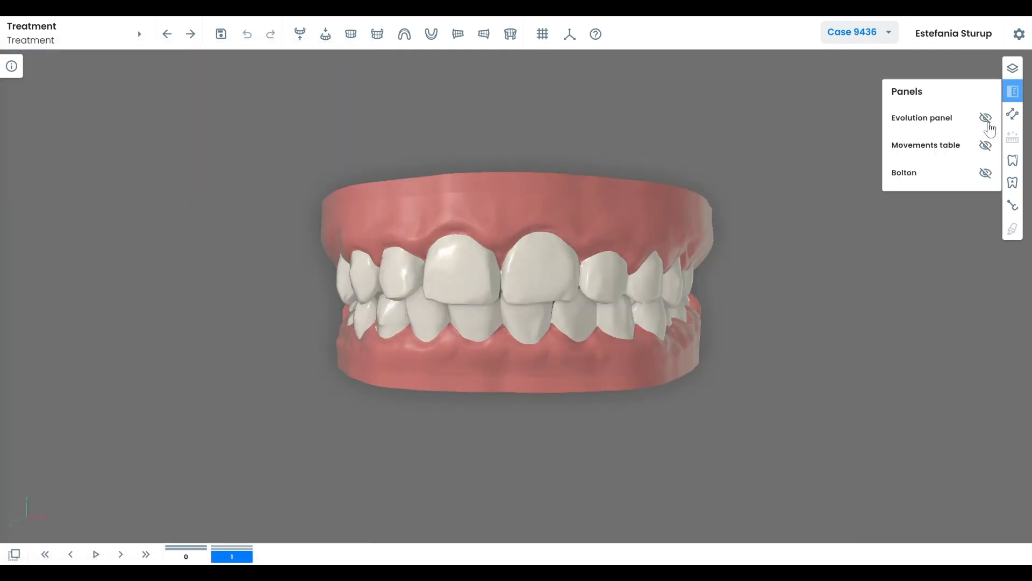
left_click(912, 175)
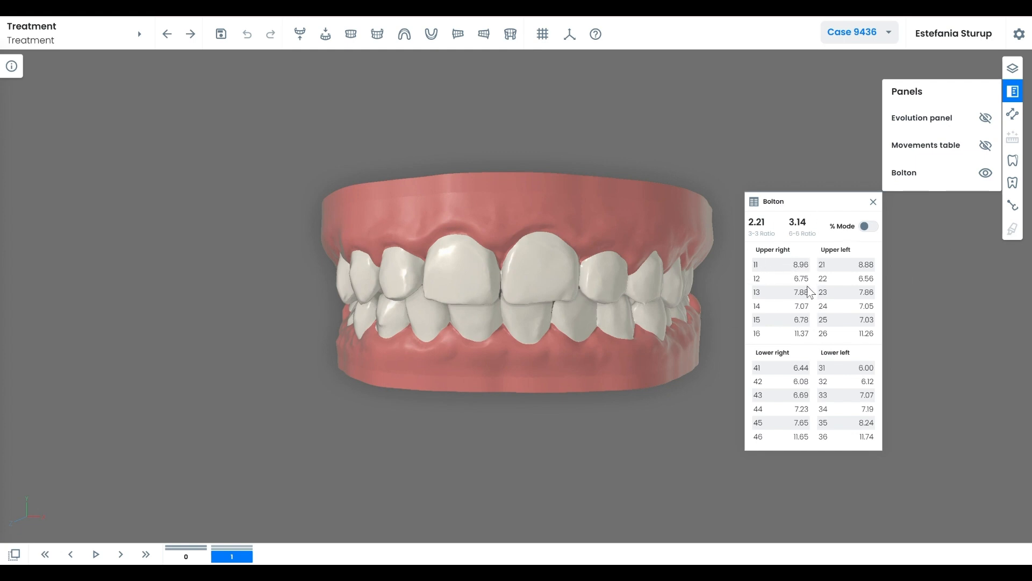
mouse_move(631, 362)
left_mouse_down()
mouse_move(685, 376)
mouse_move(618, 377)
left_mouse_up()
left_click(874, 201)
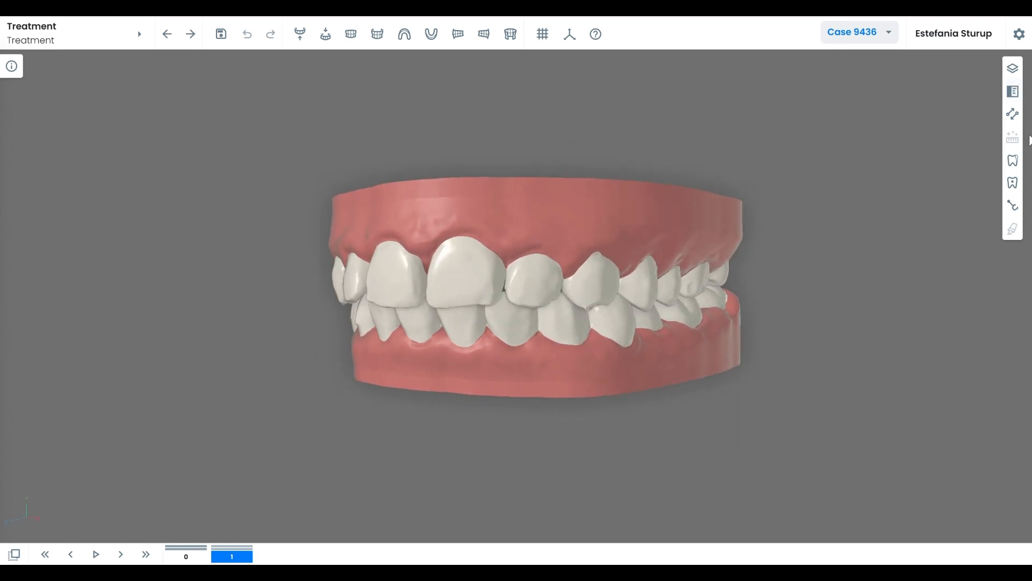
Examine the available teeth movements and view the arches from the patient's right side.
left_click(1013, 114)
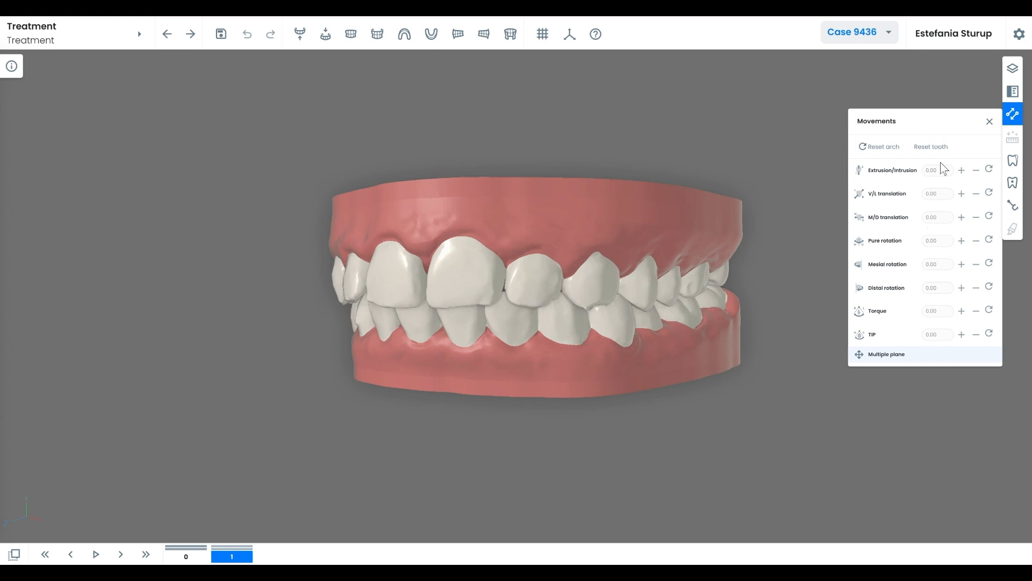
left_click(1013, 115)
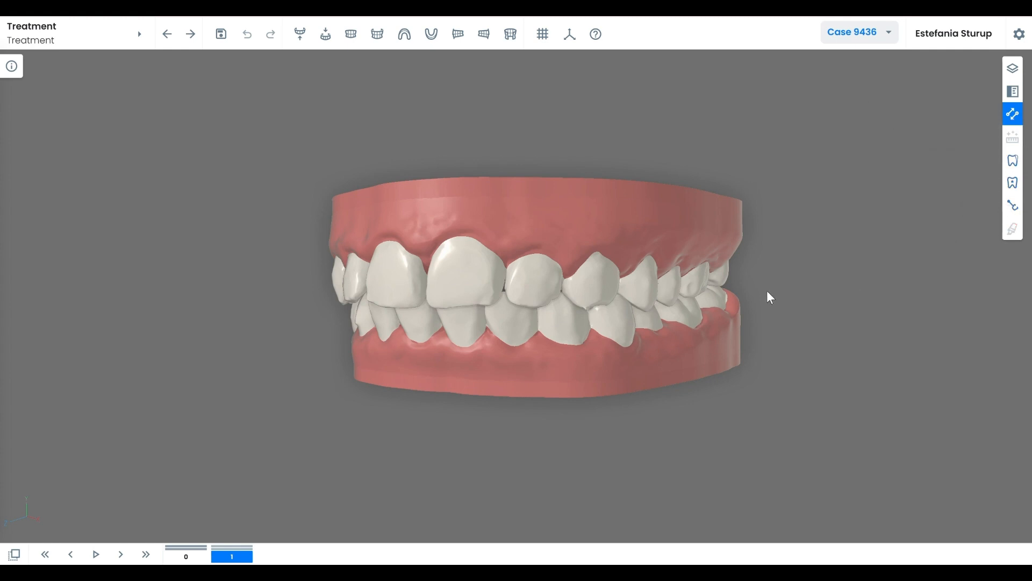
left_click_drag(767, 291, 508, 351)
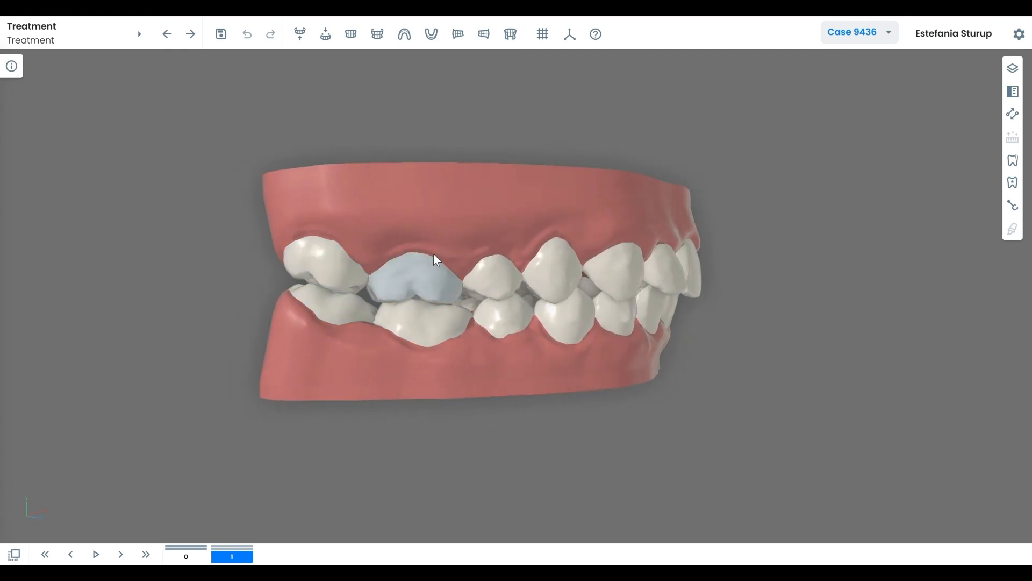
Isolate the upper arch and extract tooth 17 in all steps.
left_click(301, 36)
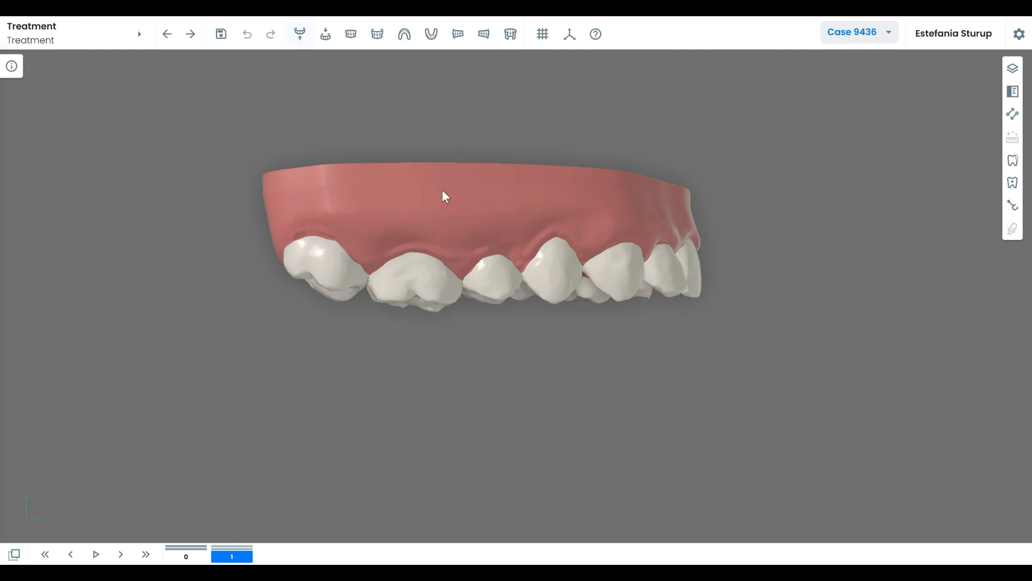
left_click_drag(612, 269, 518, 167)
left_click_drag(530, 317, 450, 311)
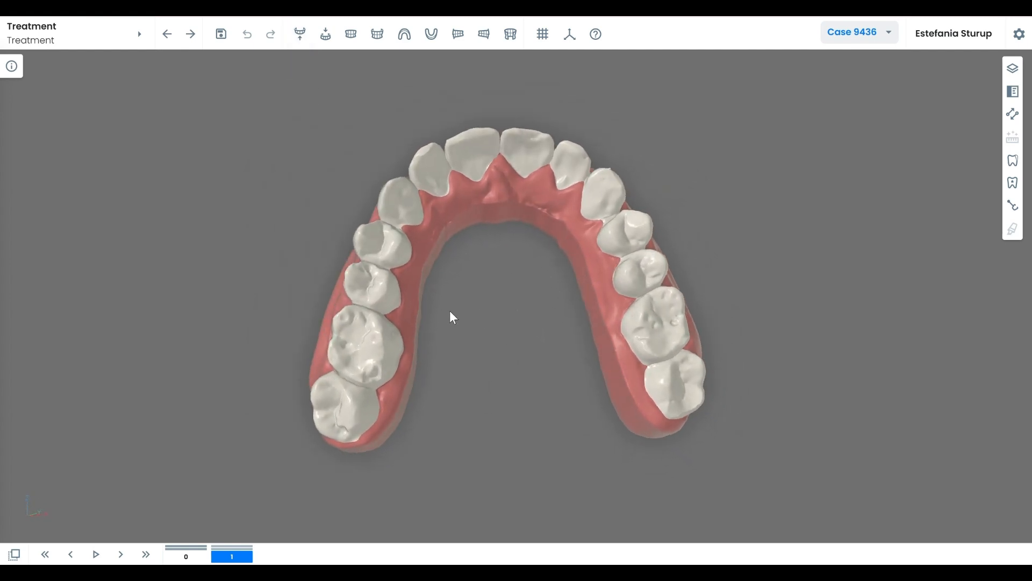
left_click(339, 411)
right_click(339, 410)
left_click(355, 425)
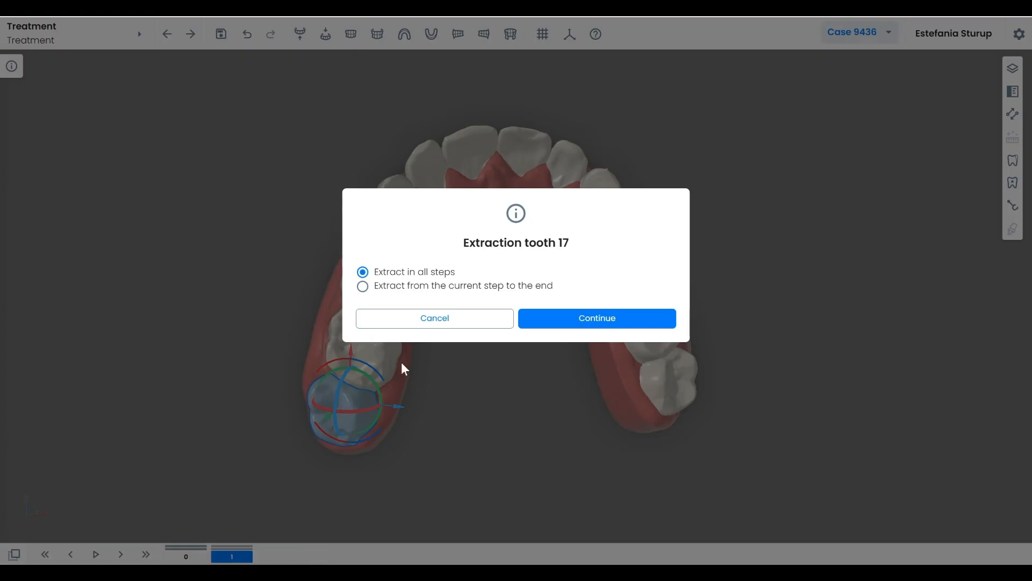
left_click(597, 325)
middle_click_drag(522, 361, 493, 434)
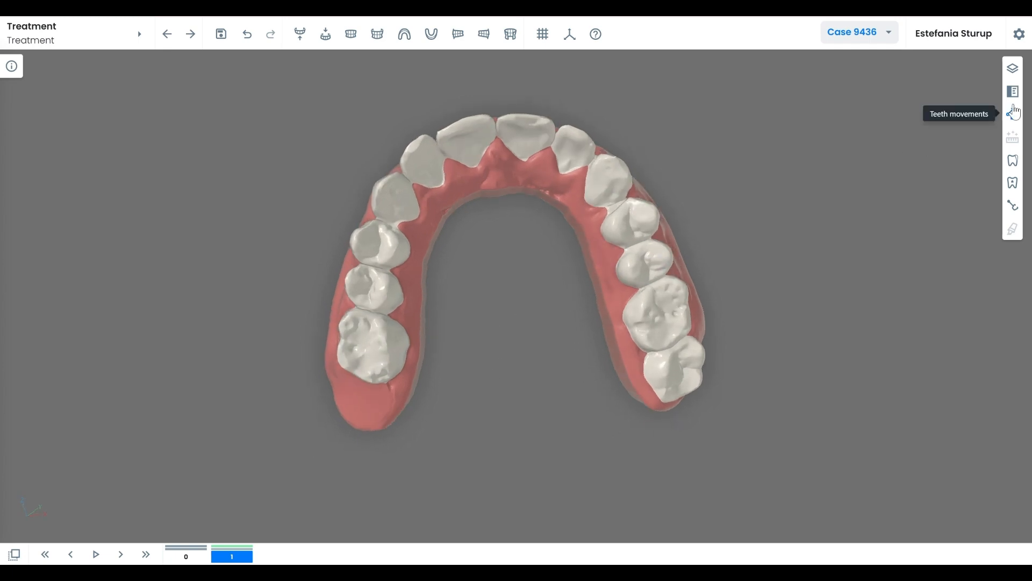
Restore the extracted tooth 17 from step 1 in the Evolution panel.
right_click(386, 396)
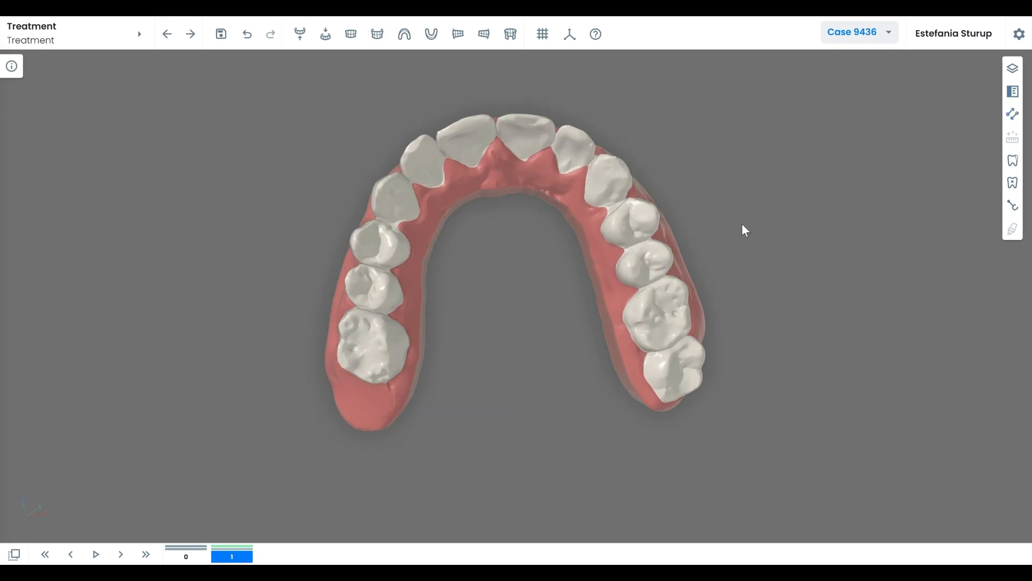
left_click(1013, 91)
left_click(936, 122)
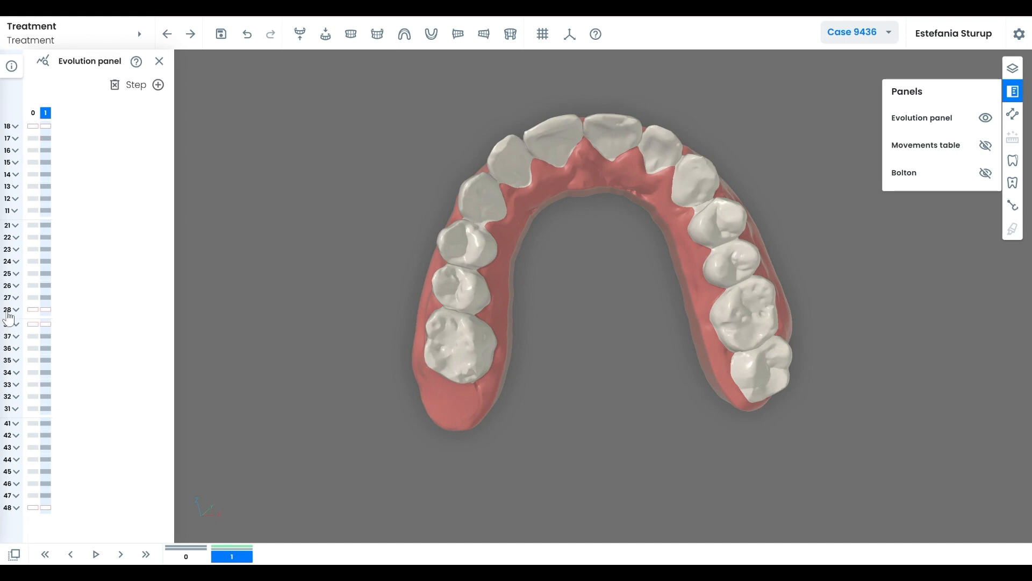
left_click(16, 311)
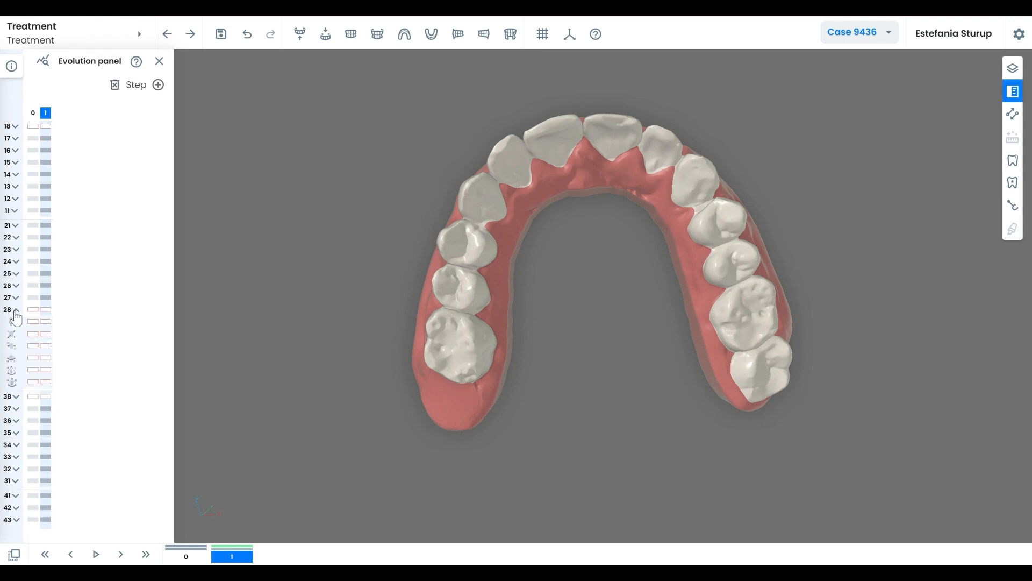
left_click(17, 302)
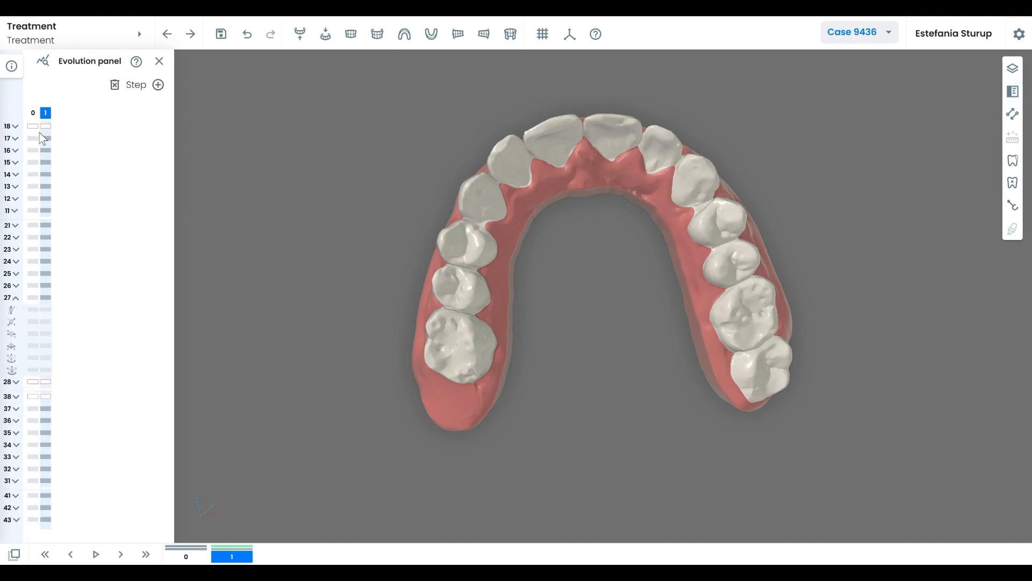
left_click(13, 140)
right_click(12, 141)
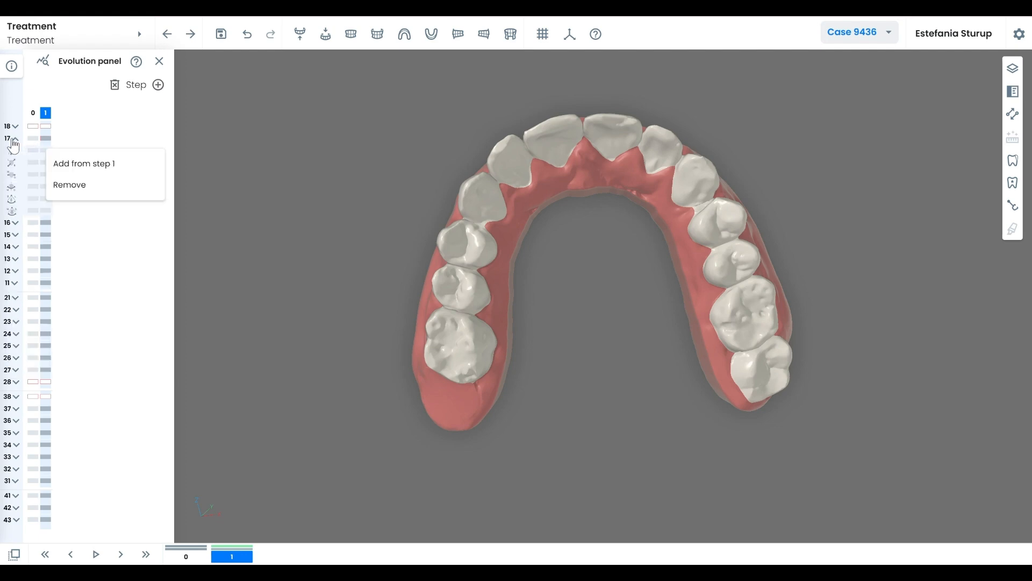
left_click(80, 165)
left_click_drag(562, 282, 569, 254)
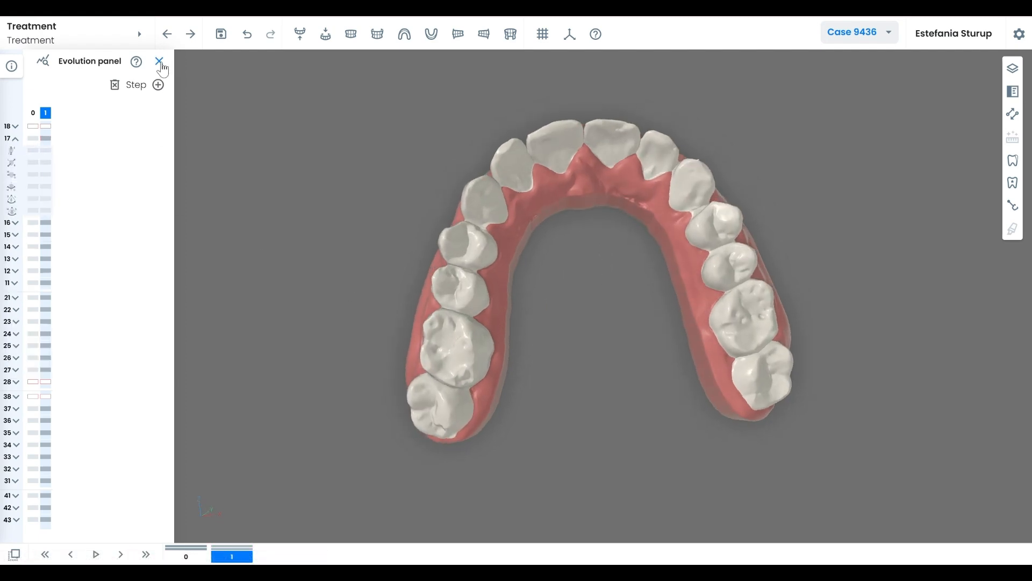
left_click_drag(591, 301, 504, 356)
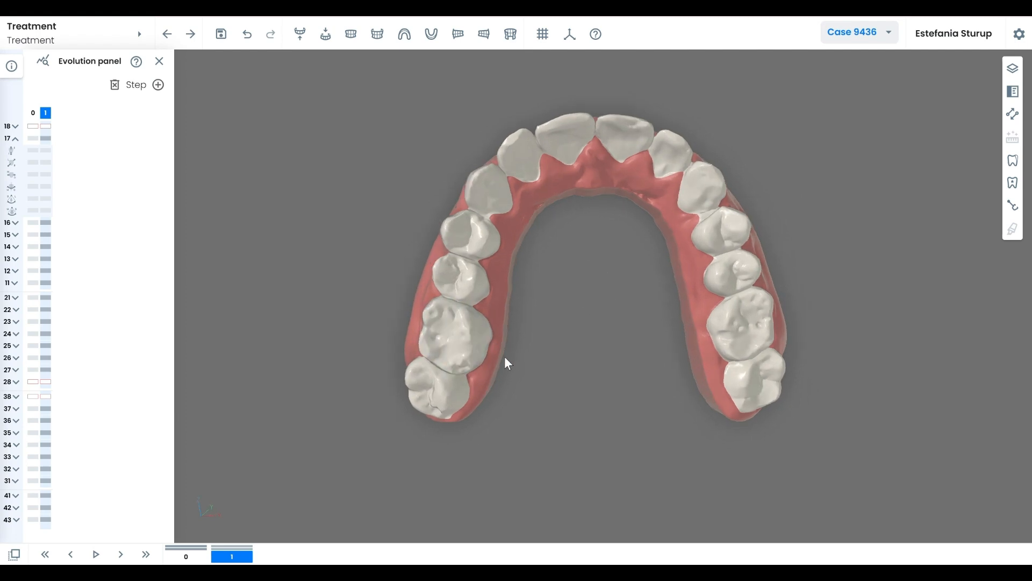
Move upper right teeth 13 to 17 together distally with an M/D translation of -1.70 mm.
left_click(443, 379)
left_click(453, 333, "ctrl")
left_click(459, 281, "ctrl")
left_click_drag(481, 190, 337, 111)
left_click(357, 40)
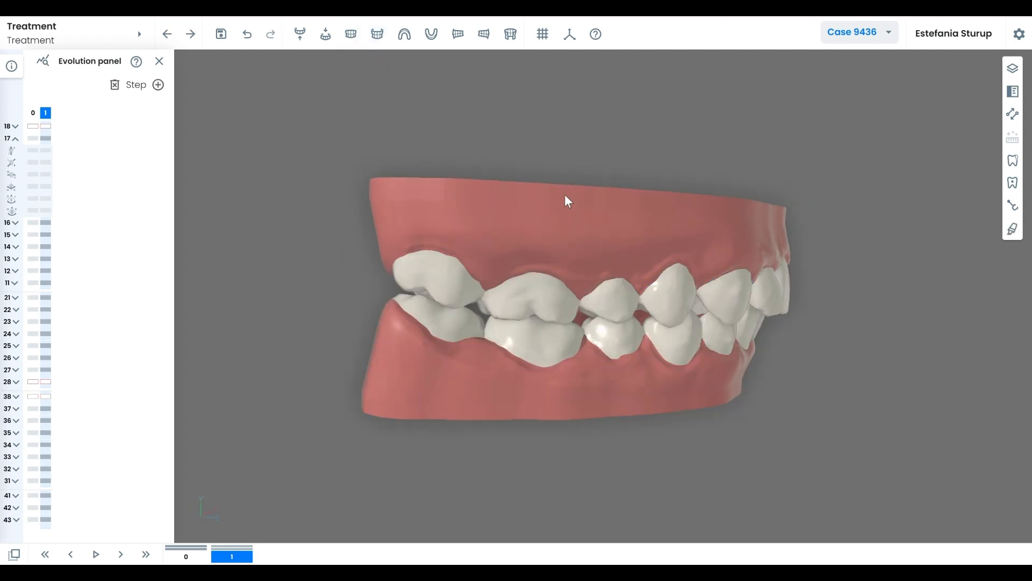
left_click_drag(565, 199, 433, 275)
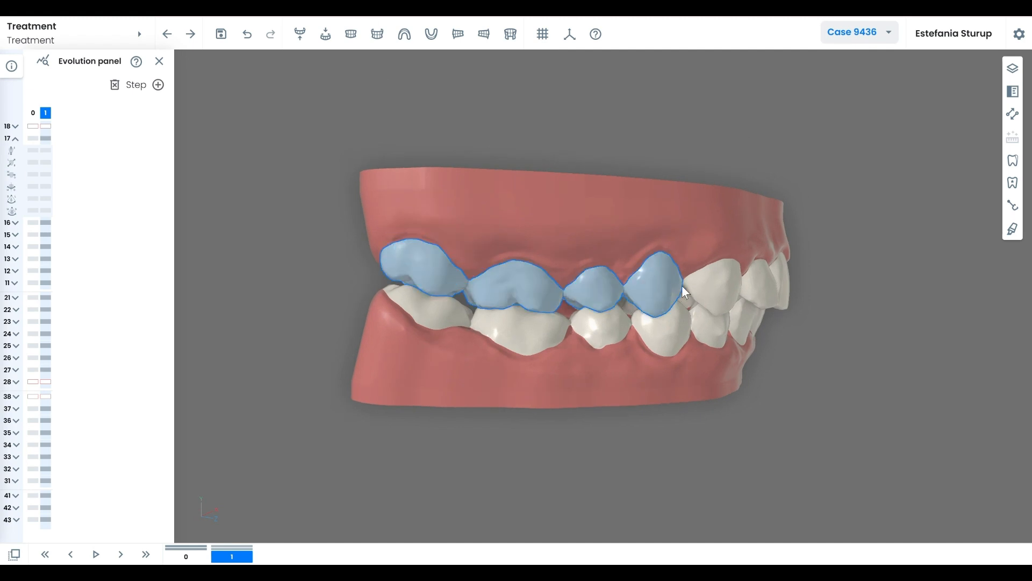
left_click_drag(705, 201, 632, 189)
left_click(1012, 113)
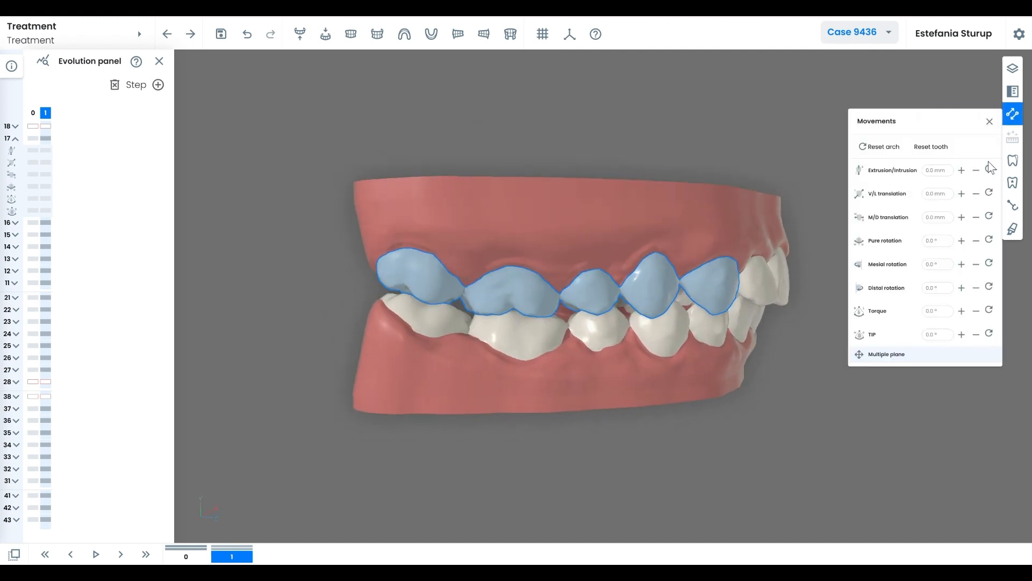
left_click(977, 218)
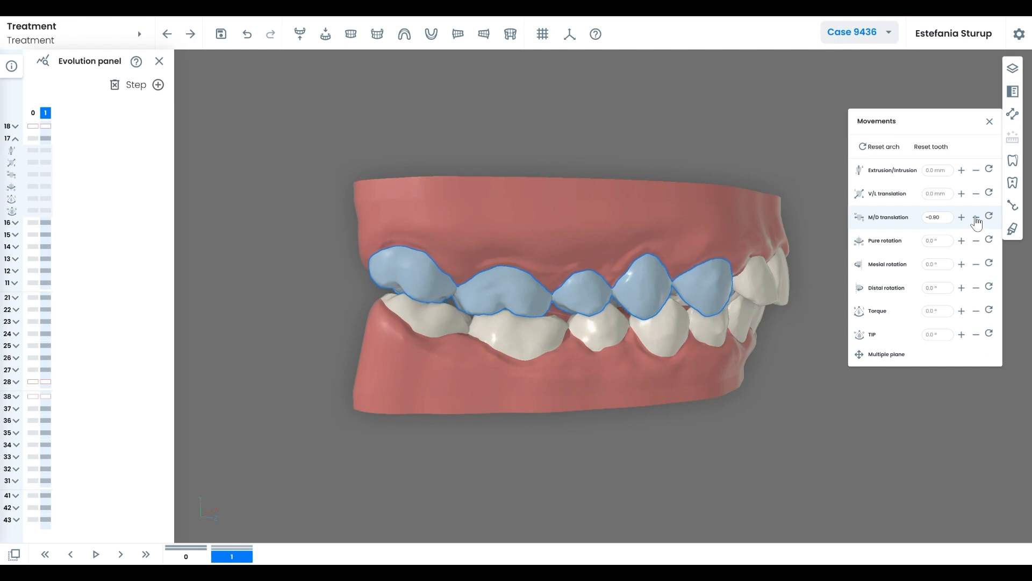
left_click(976, 217)
left_click(976, 218)
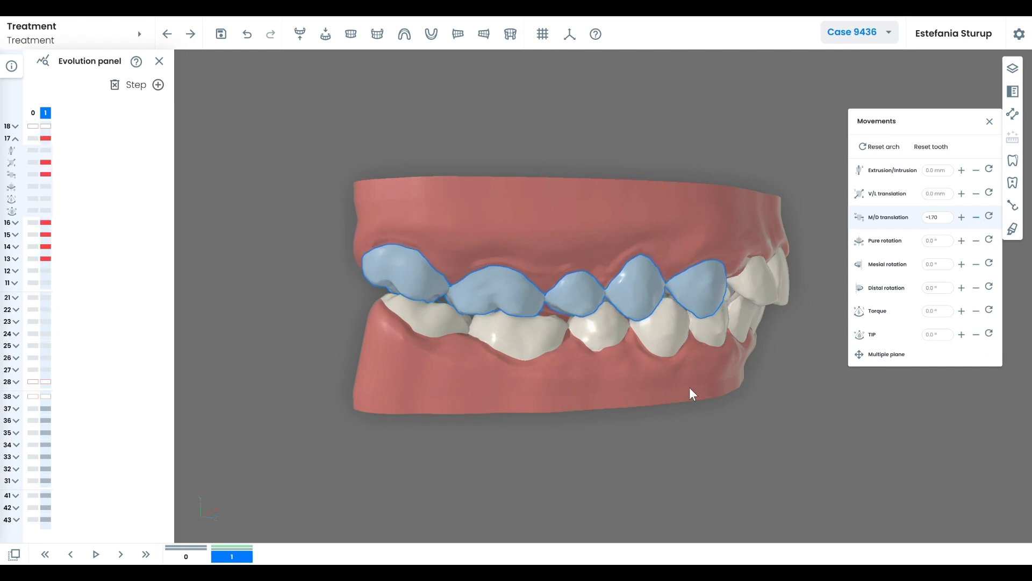
left_click_drag(689, 387, 657, 399)
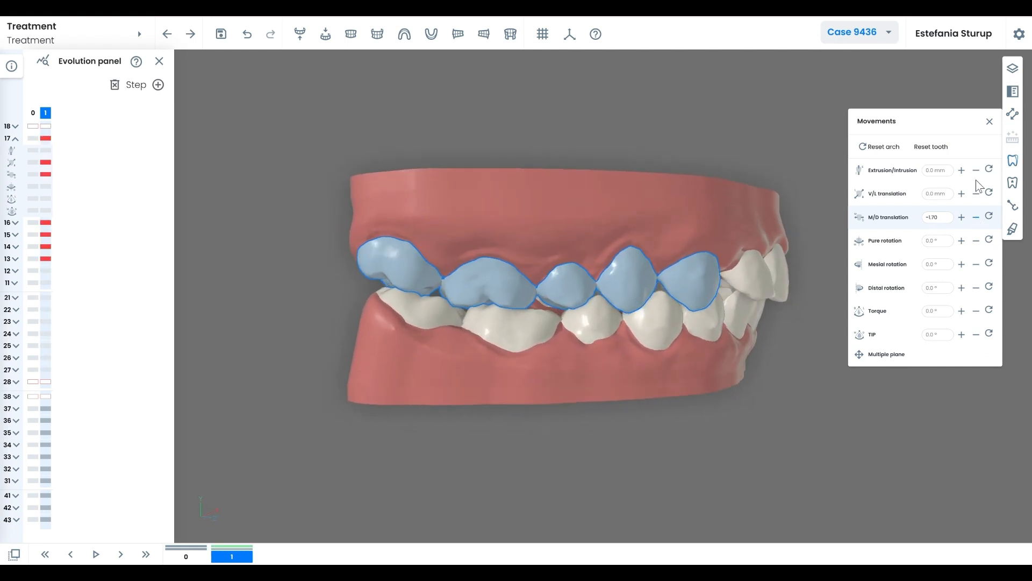
Bring the upper right teeth's M/D translation to -2.00 mm and view the isolated upper arch from the occlusal side with tooth 17 selected.
left_click(735, 375)
left_click_drag(735, 375, 688, 376)
left_click(300, 35)
mouse_move(542, 328)
left_mouse_down()
mouse_move(566, 231)
mouse_move(575, 302)
mouse_move(583, 280)
mouse_move(537, 312)
mouse_move(596, 289)
mouse_move(538, 305)
mouse_move(539, 340)
mouse_move(550, 339)
left_mouse_up()
left_click(434, 417)
left_click_drag(434, 417, 514, 397)
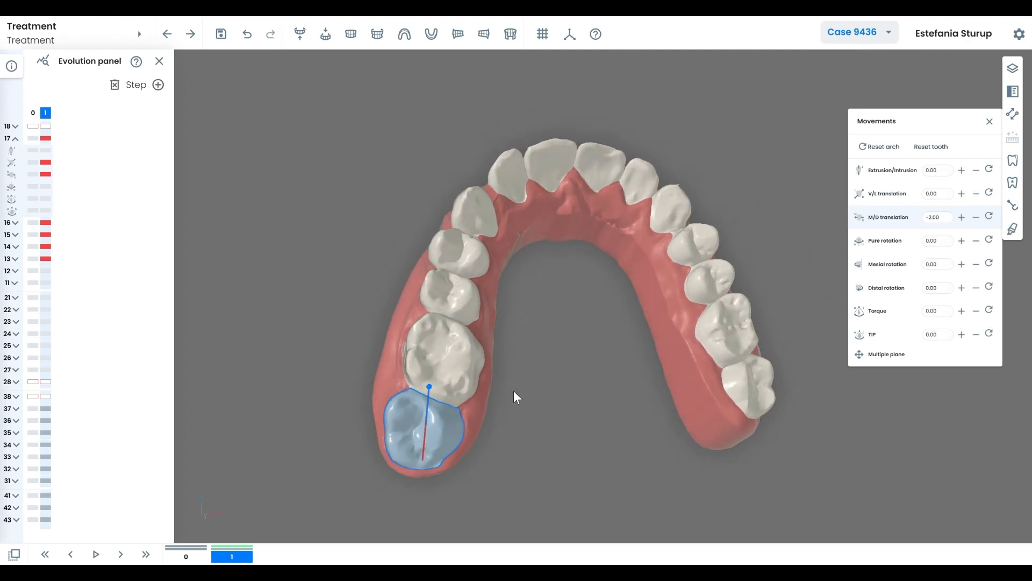
Reposition the upper right teeth individually with Multiple plane, giving tooth 13 about 8.7° of pure rotation and about -6.7° of tip.
left_click(863, 357)
left_click_drag(431, 365, 490, 317)
left_click(467, 363)
left_click(472, 315)
left_click(484, 269)
left_click_drag(510, 277, 504, 275)
left_click_drag(524, 316, 529, 294)
left_click(486, 220)
mouse_move(501, 193)
left_mouse_down()
mouse_move(508, 207)
mouse_move(480, 197)
mouse_move(535, 239)
mouse_move(508, 221)
mouse_move(512, 199)
left_mouse_up()
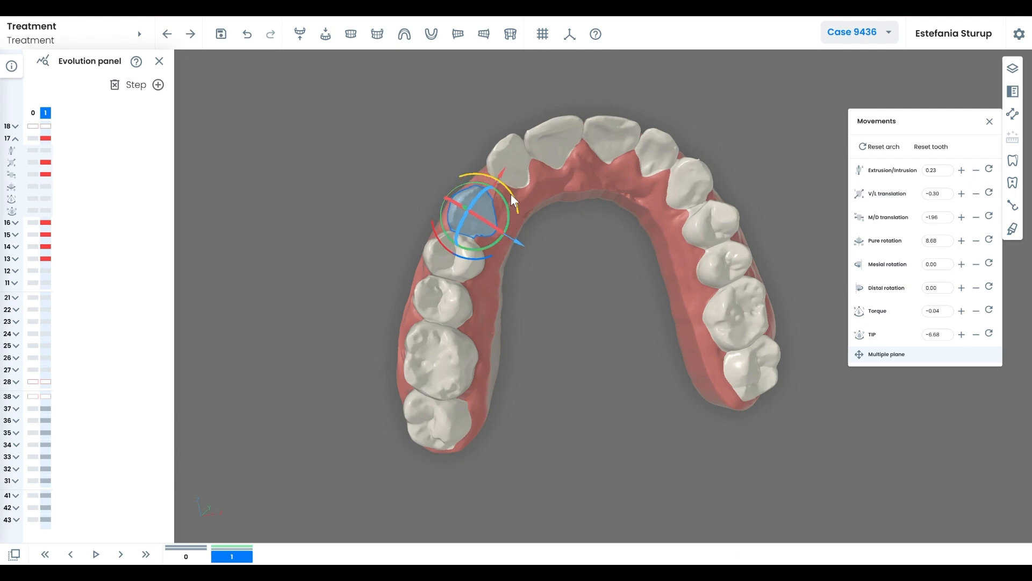
Show the Interdental distances layer on the upper arch.
left_click_drag(479, 287, 602, 346)
left_click(559, 347)
left_click(560, 359)
left_click(1013, 68)
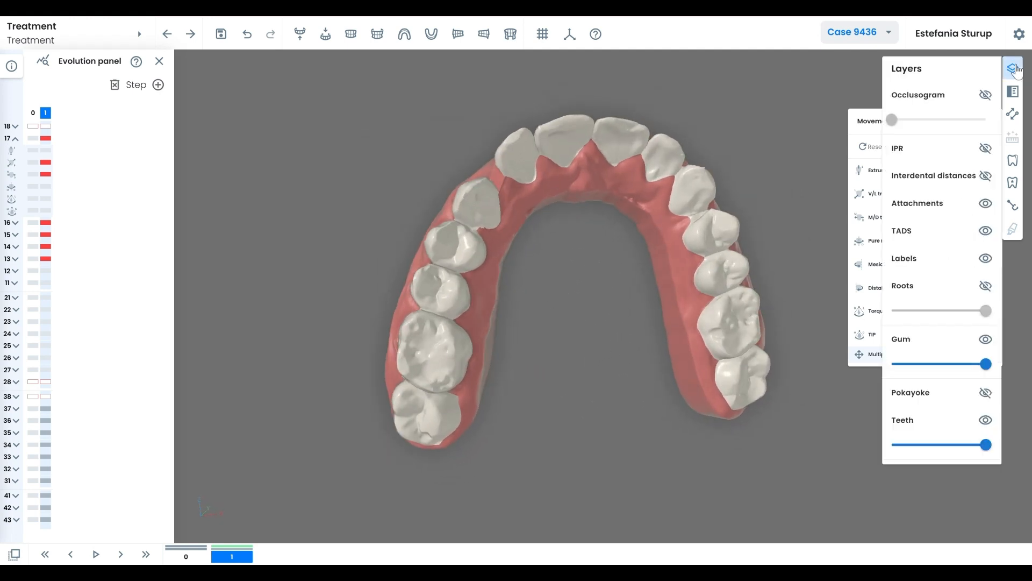
left_click(985, 175)
Fine-tune tooth 13's M/D translation and move teeth 13 and 14 together by an M/D translation of -0.10 mm.
left_click(506, 236)
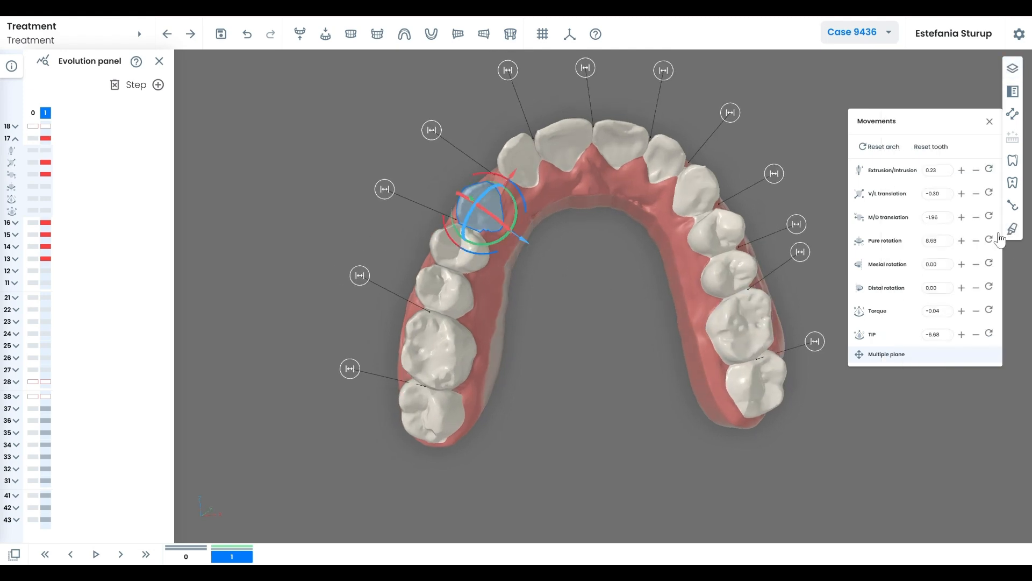
left_click(962, 217)
left_click_drag(619, 285, 652, 375)
left_click(624, 336)
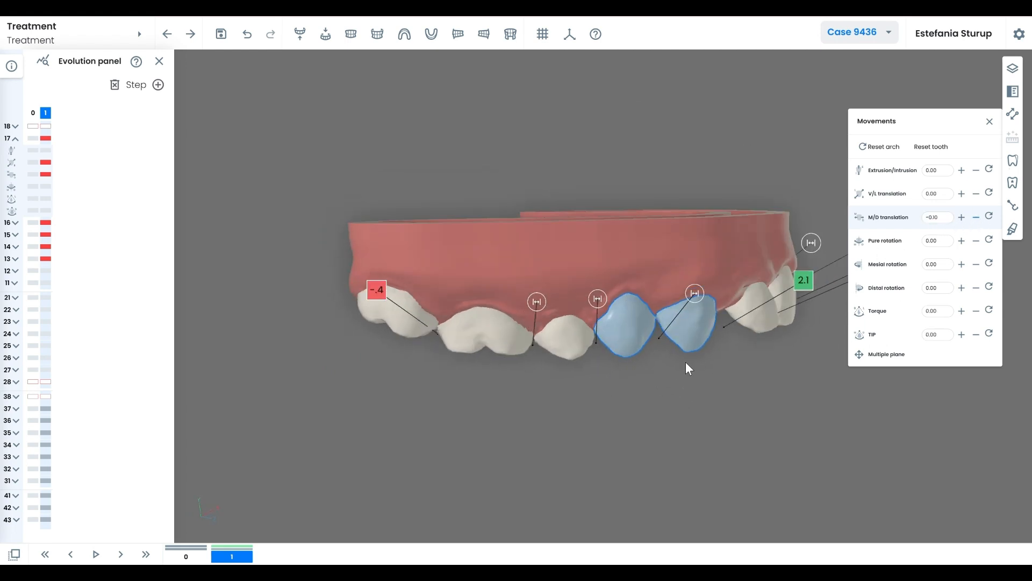
Set the Extrusion/Intrusion movement of tooth 17 to 1.00 mm.
left_click_drag(686, 364, 652, 383)
left_click(421, 304)
left_click(962, 170)
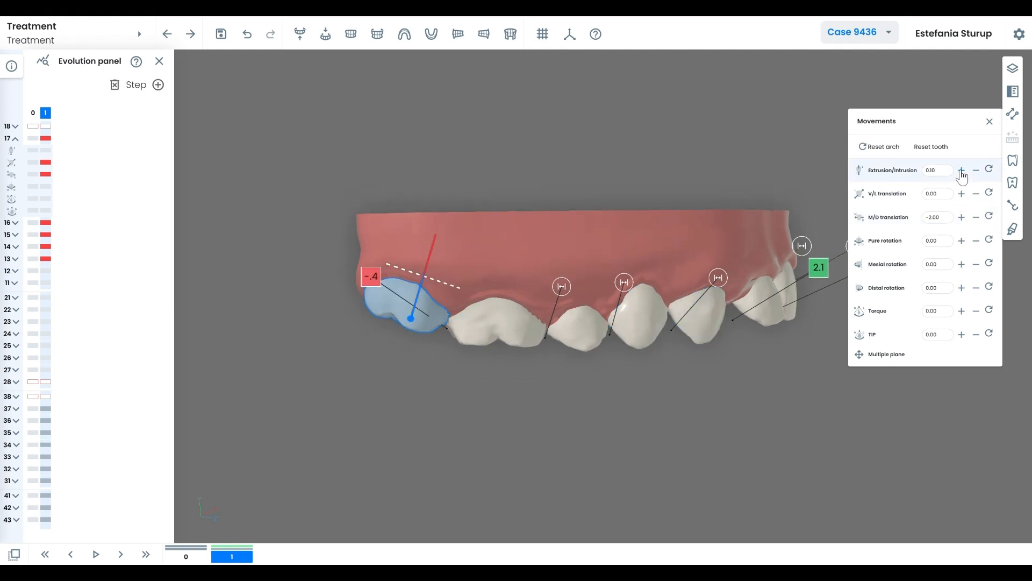
left_click(962, 171)
left_click(961, 171)
left_click(960, 173)
left_click(960, 172)
left_click_drag(573, 420, 567, 403)
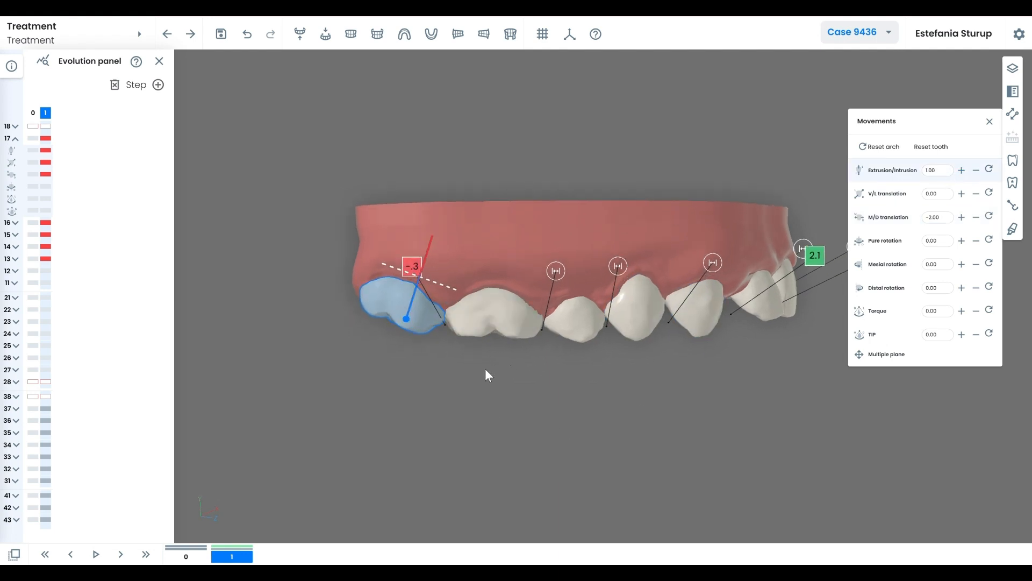
Fine-tune the V/L and M/D translations of tooth 13 from the occlusal view.
left_click(585, 417)
left_click_drag(585, 416, 499, 229)
left_click(502, 207)
left_click(962, 195)
left_click(976, 219)
left_click_drag(656, 234, 580, 263)
Move tooth 12 with Multiple plane to close the gap to tooth 13.
left_click(531, 149)
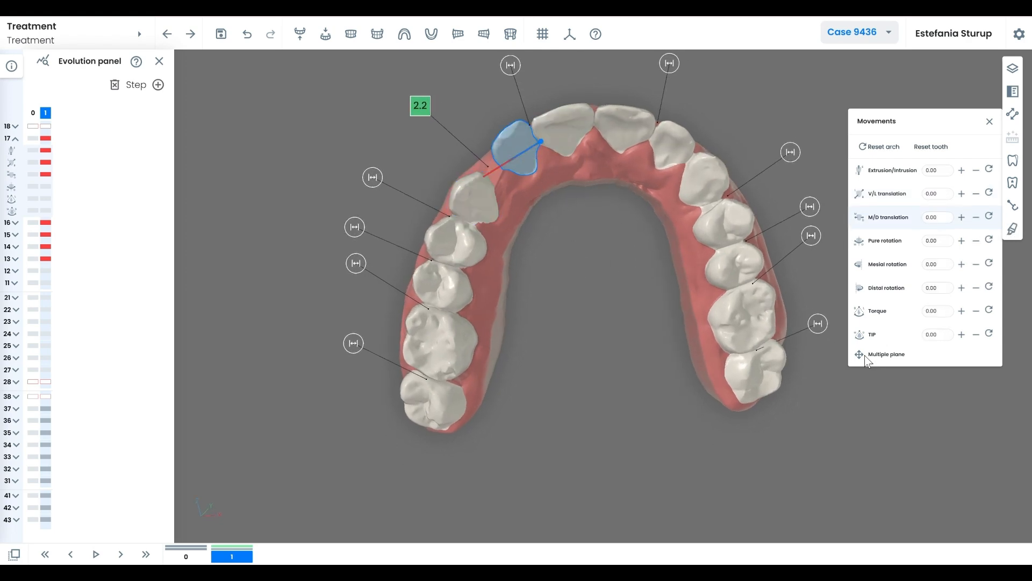
left_click(871, 355)
left_click_drag(556, 130, 527, 231)
left_click_drag(537, 146, 546, 141)
Move tooth 11 with Multiple plane by about -1.6 mm V/L and about -2.1 mm M/D, and fine-tune its M/D translation.
left_click(554, 139)
left_click_drag(568, 190, 569, 201)
left_click_drag(609, 142, 599, 144)
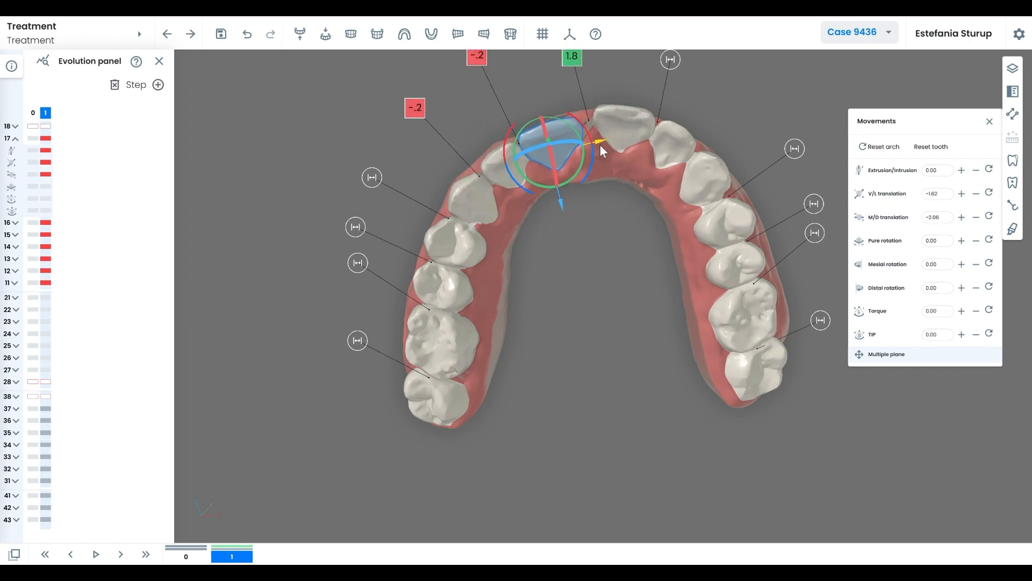
left_click(937, 217)
left_click(962, 218)
Move tooth 21 with Multiple plane by about -2.2 mm V/L and about 0.6 mm M/D to close the central gap.
left_click(616, 146)
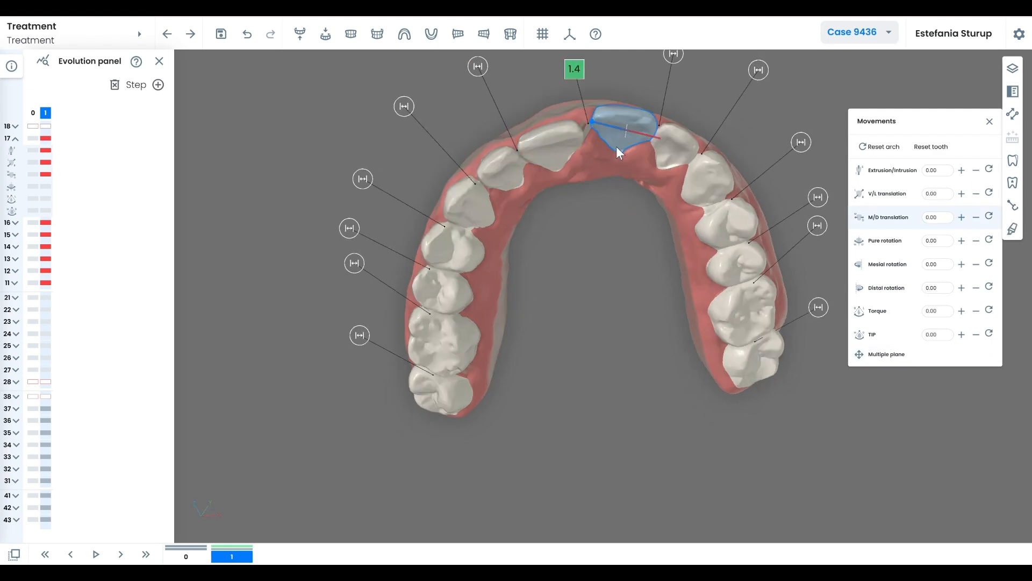
left_click(886, 355)
left_click_drag(611, 184, 606, 199)
left_click_drag(573, 131, 567, 129)
left_click_drag(606, 194, 606, 189)
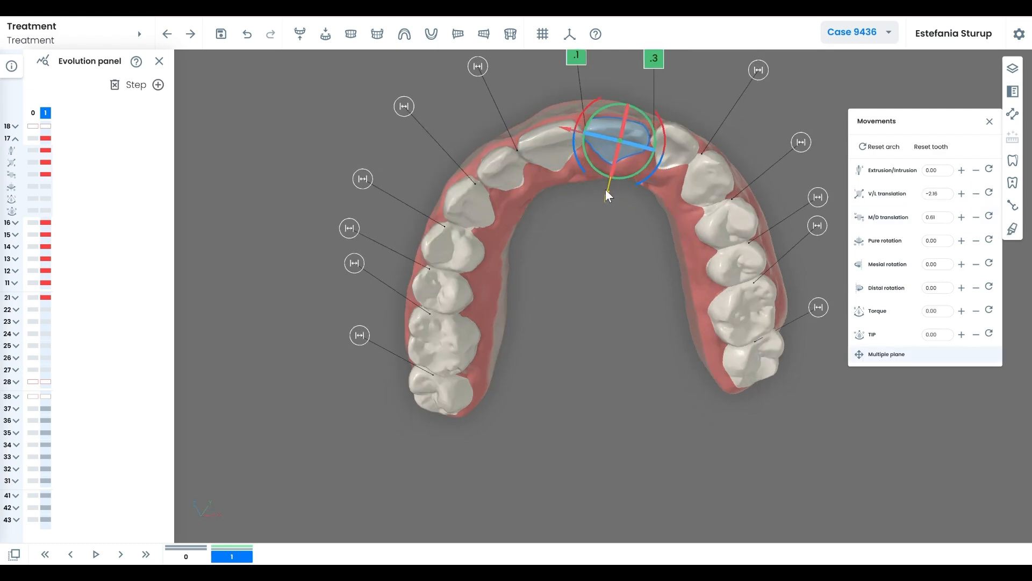
left_click_drag(568, 130, 565, 130)
Fine-tune the M/D translation of tooth 21 and increase the V/L translation of tooth 11.
right_click_drag(605, 231, 612, 203)
left_click(976, 217)
left_click(559, 144)
left_click(961, 194)
left_click(647, 252)
Align tooth 22 with its neighbours using Multiple plane and increase its pure rotation.
mouse_move(648, 253)
right_mouse_down()
mouse_move(649, 266)
mouse_move(659, 258)
right_mouse_up()
left_click(673, 143)
left_click(882, 355)
mouse_move(640, 215)
right_mouse_down()
mouse_move(640, 200)
mouse_move(643, 210)
right_mouse_up()
left_click_drag(637, 200, 632, 206)
left_click_drag(659, 177, 660, 171)
left_click(625, 243)
right_click_drag(626, 243, 624, 249)
left_click(668, 154)
left_click(962, 240)
left_click(679, 230)
Reposition tooth 23 with Multiple plane, including a torque of about -5.1°.
right_click_drag(679, 230, 663, 255)
left_click(711, 177)
left_click(882, 355)
left_click_drag(712, 173, 735, 182)
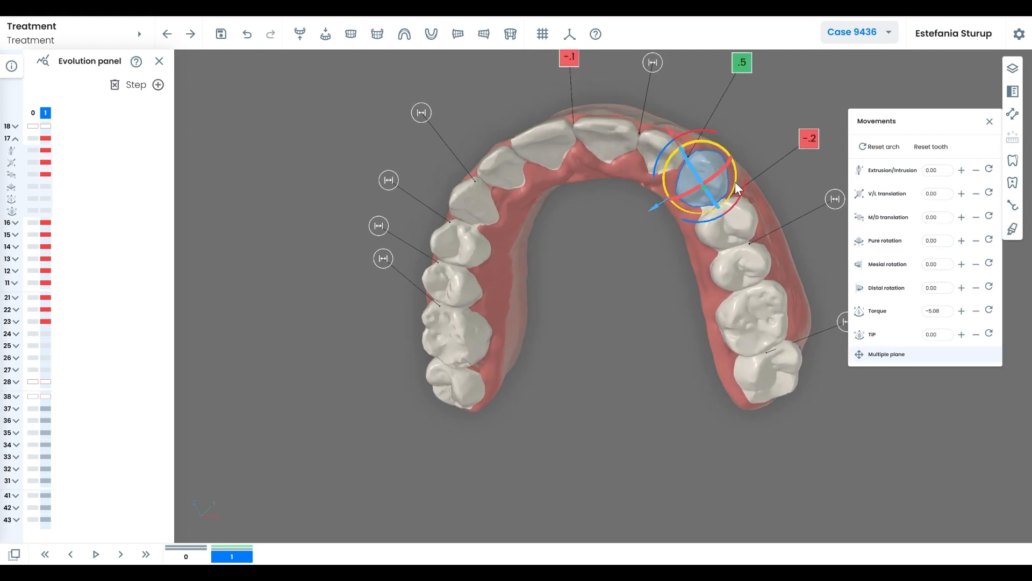
right_click_drag(641, 214, 648, 211)
left_click_drag(648, 212, 639, 216)
right_click_drag(677, 302, 603, 252)
left_click(680, 311)
Fine-tune tooth 23 by increasing its V/L and M/D translations.
left_click(694, 192)
left_click(962, 194)
left_click(669, 253)
left_click(692, 201)
left_click(962, 218)
left_click(628, 244)
Compare the upper arch's initial position in step 0 with its planned position in step 1.
scroll(628, 244, "down", 2)
left_click(628, 164)
left_click(603, 252)
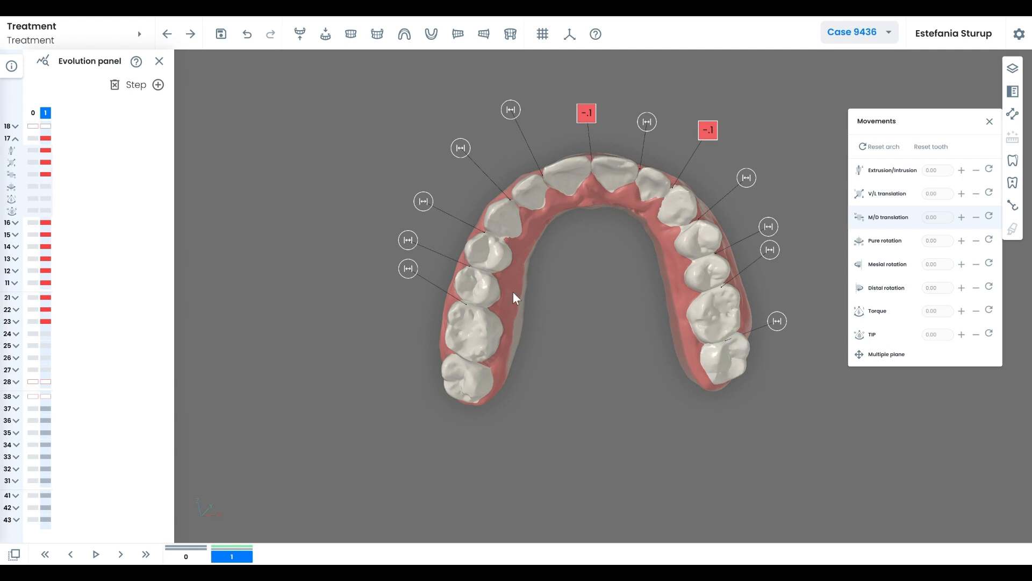
left_click(187, 557)
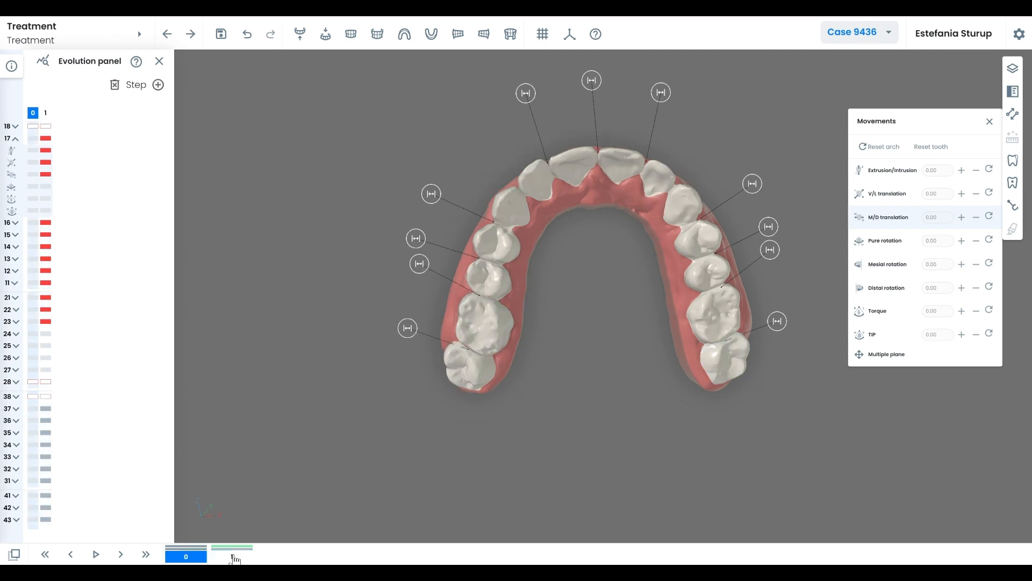
left_click(233, 557)
Calculate the intermediate steps of the treatment and view the upper arch at step 11.
left_click(1014, 141)
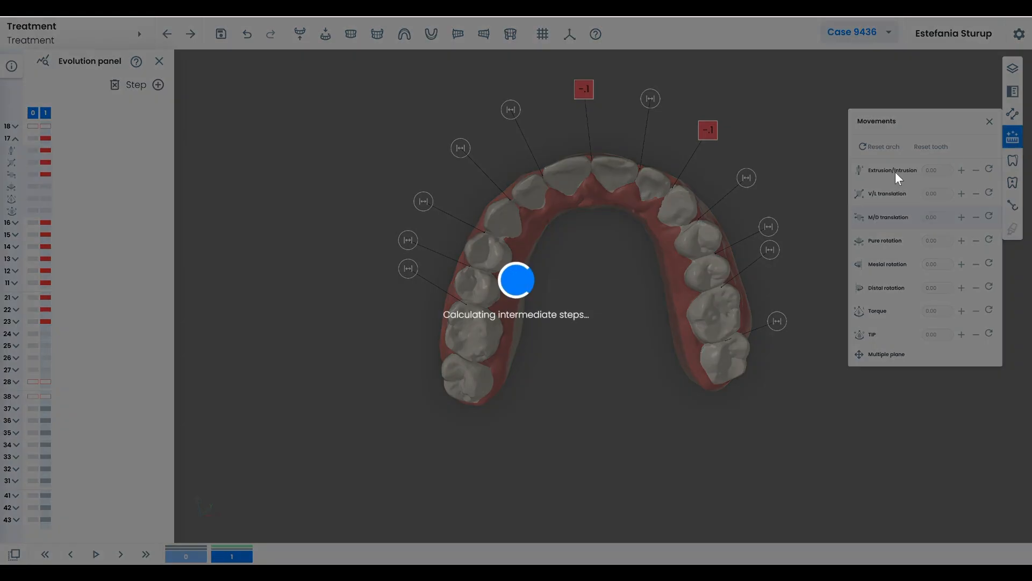
left_click(652, 336)
left_click_drag(632, 295, 463, 274)
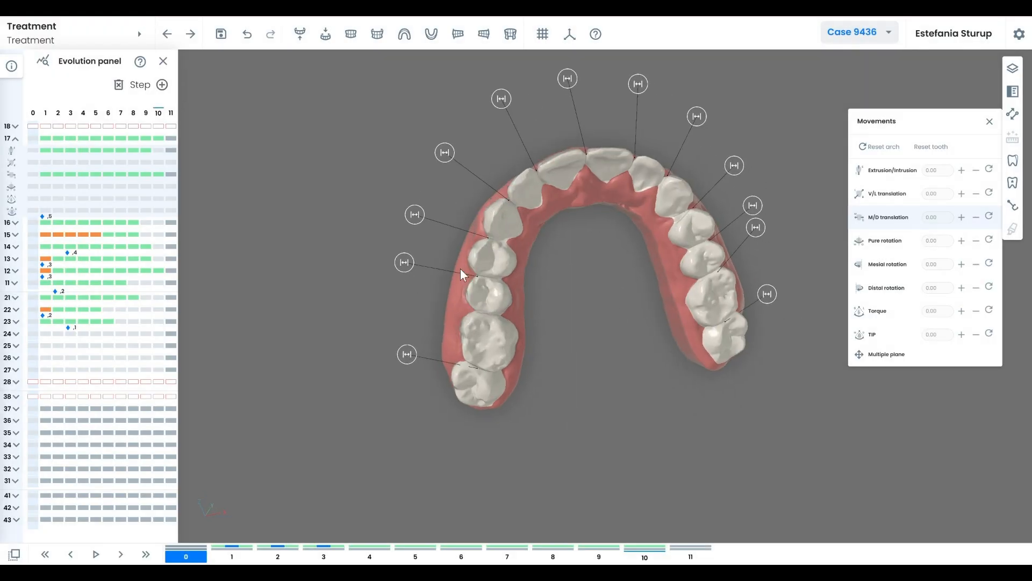
left_click(691, 556)
left_click_drag(589, 273, 254, 140)
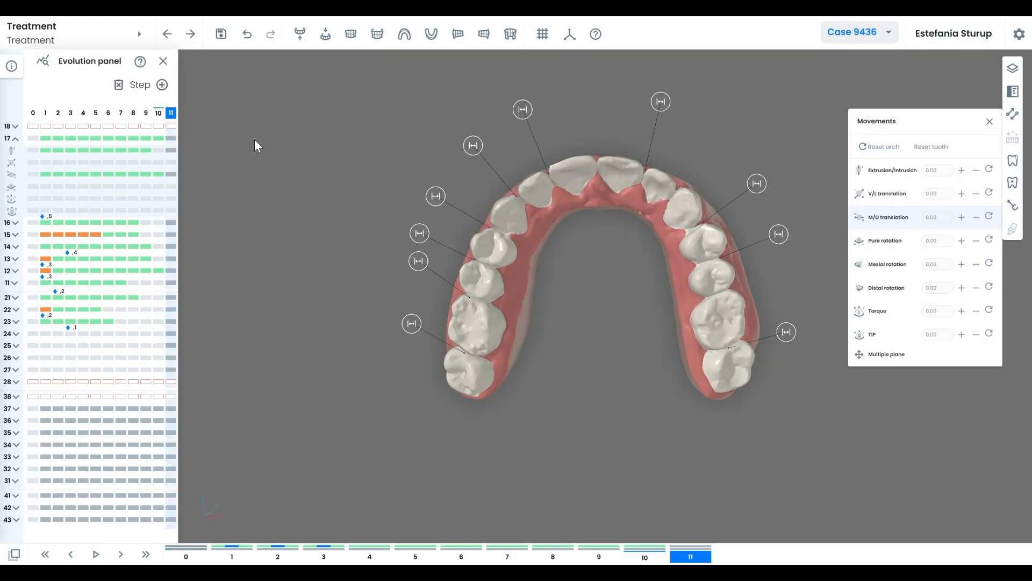
Add eight steps to the Evolution panel, extending the treatment to step 19.
left_click(163, 86)
left_click(175, 86)
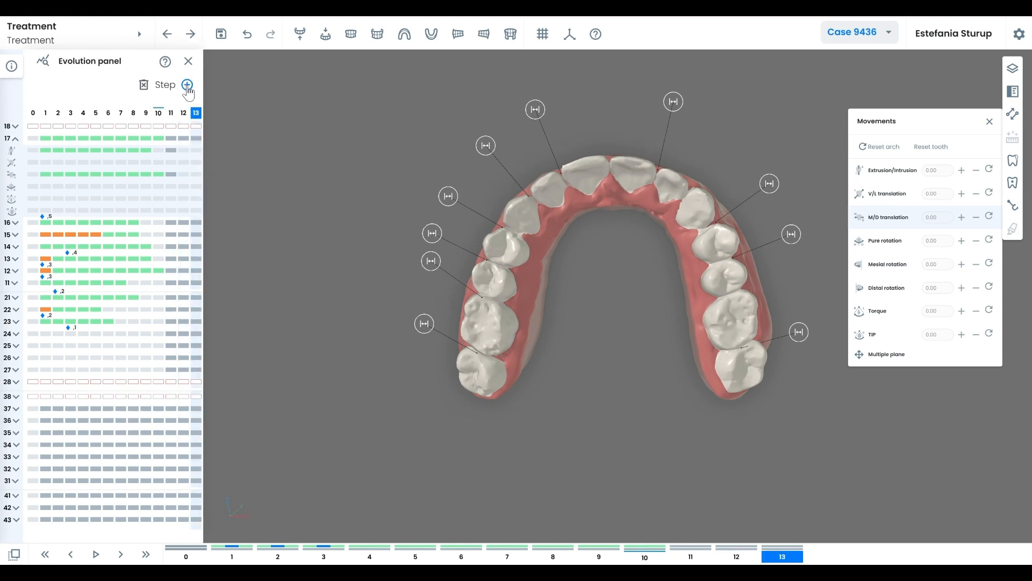
left_click(187, 85)
left_click(200, 84)
left_click(211, 84)
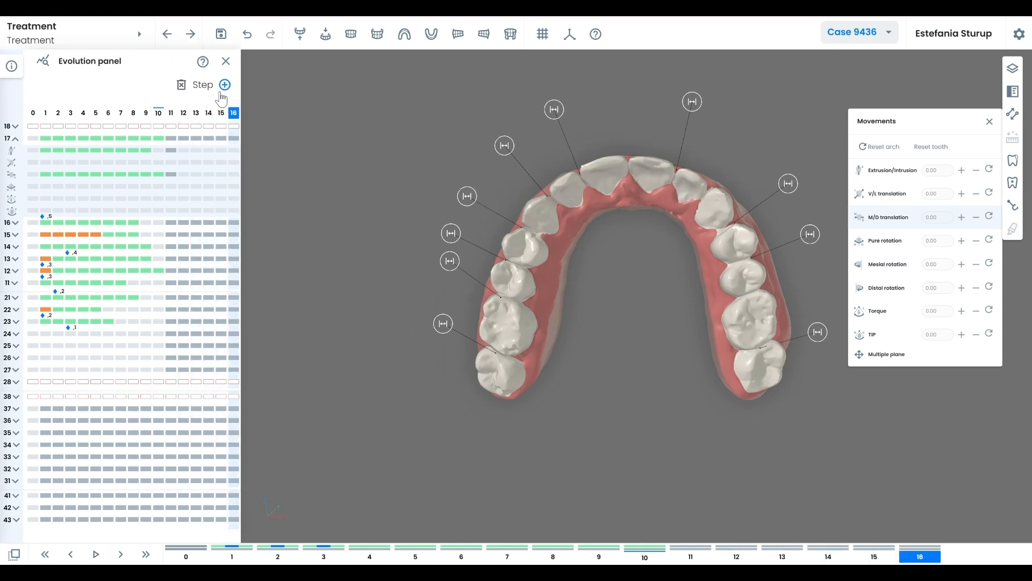
left_click(224, 85)
left_click(238, 84)
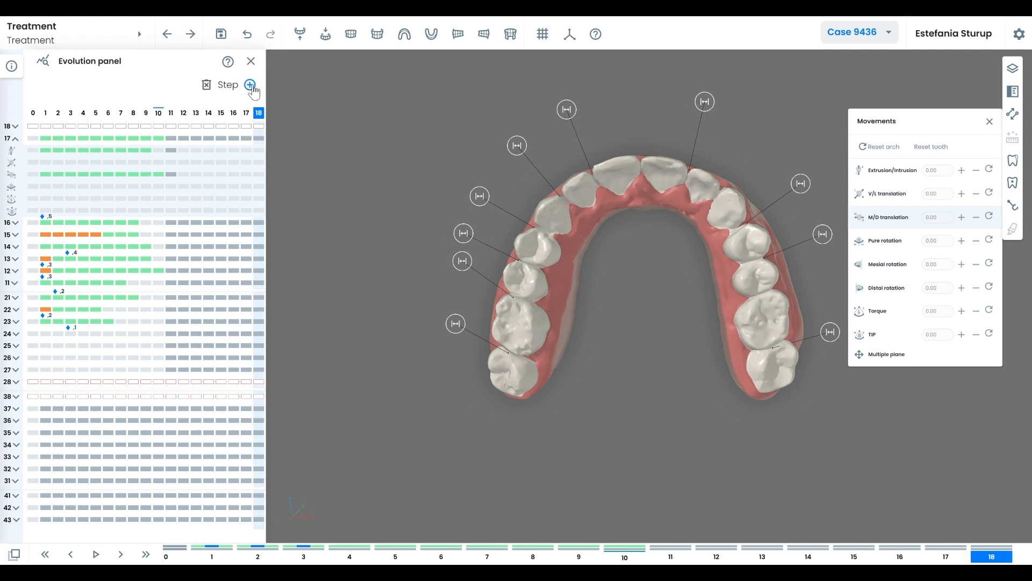
left_click(250, 84)
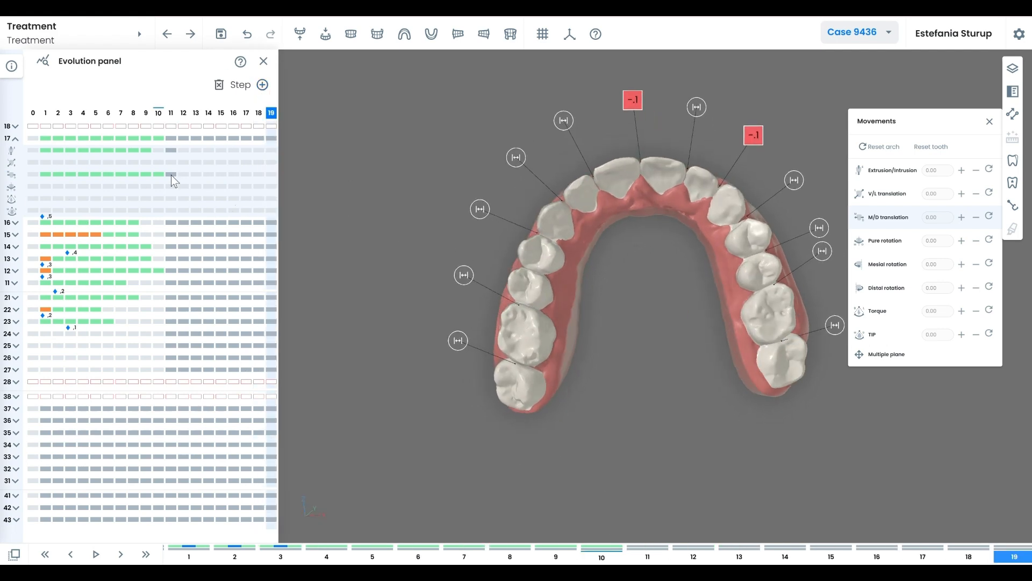
Collapse tooth 17's movement details and shift the movements of teeth 16, 15 and 14 to start at steps 4, 7 and 9.
left_click(12, 140)
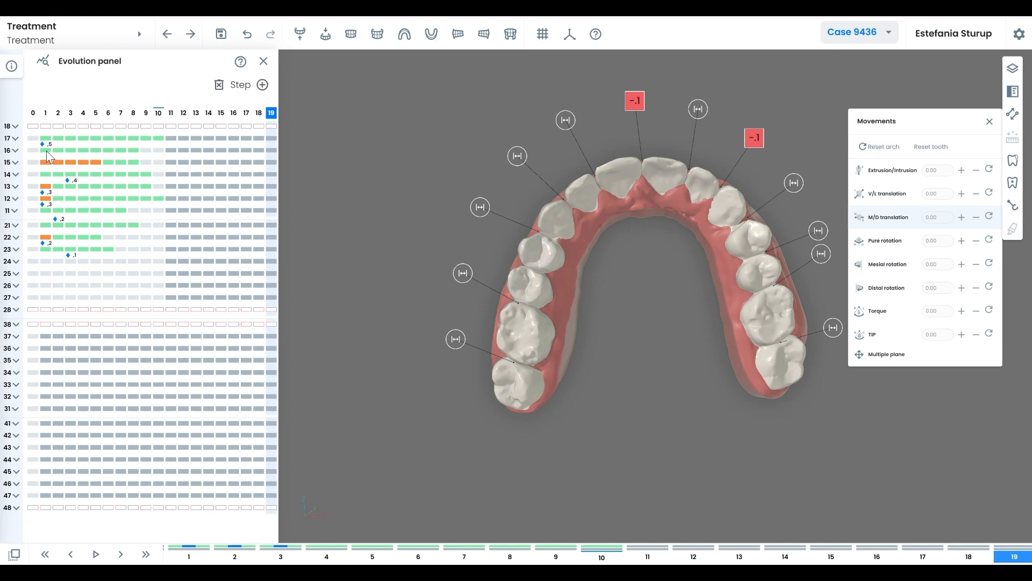
left_click_drag(47, 152, 82, 154)
left_click_drag(46, 163, 144, 176)
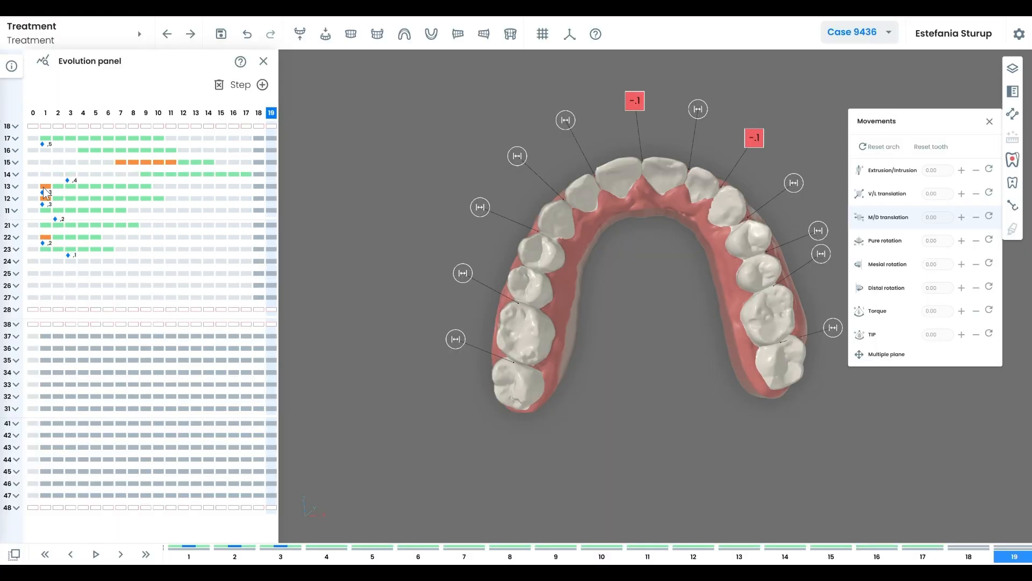
Add step 20, shifting the movements of teeth 13 and 12 to start at step 11 and of teeth 11 and 21 at step 13.
left_click_drag(45, 186, 170, 187)
left_click_drag(46, 199, 139, 201)
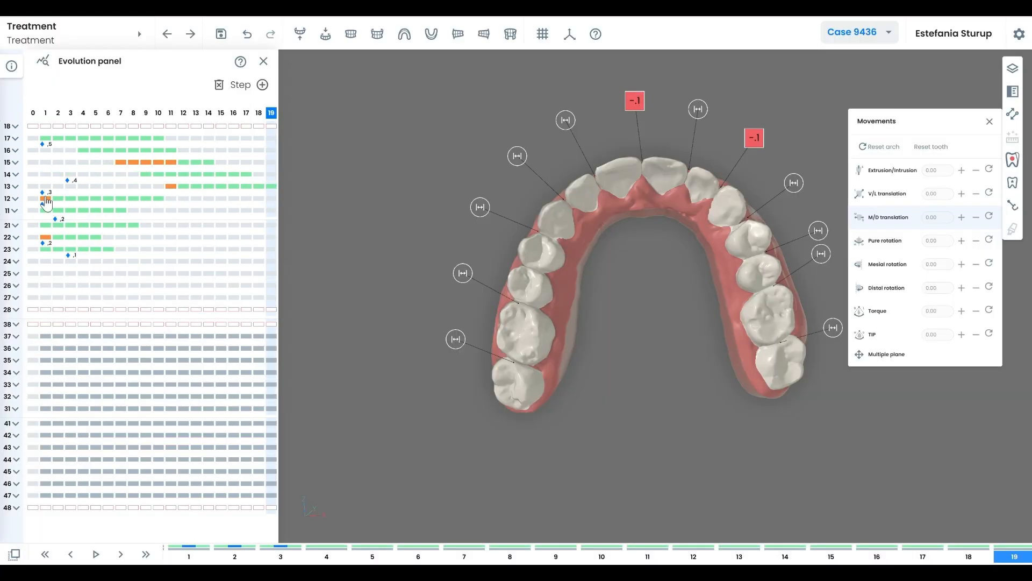
left_click(262, 85)
left_click_drag(60, 202, 194, 225)
Shift the movements of teeth 22 and 23 to start at step 14 in the Evolution panel.
left_click_drag(49, 238, 208, 236)
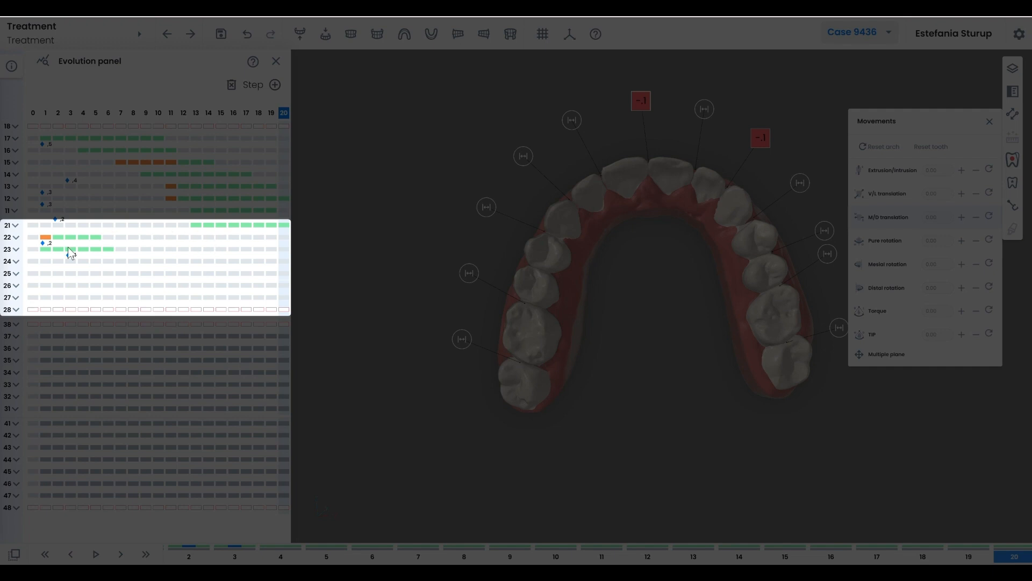
left_click_drag(48, 243, 209, 237)
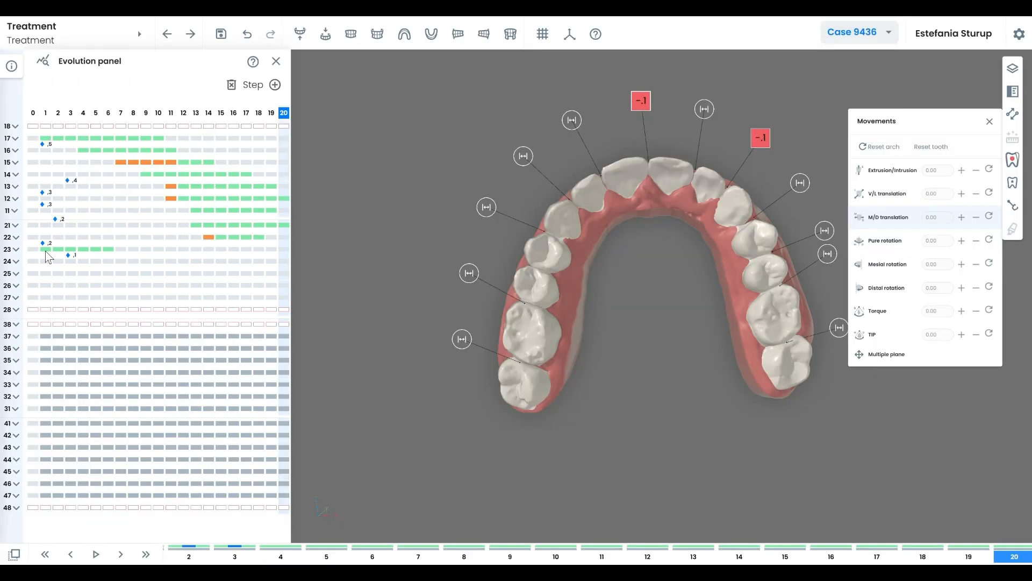
left_click(30, 116)
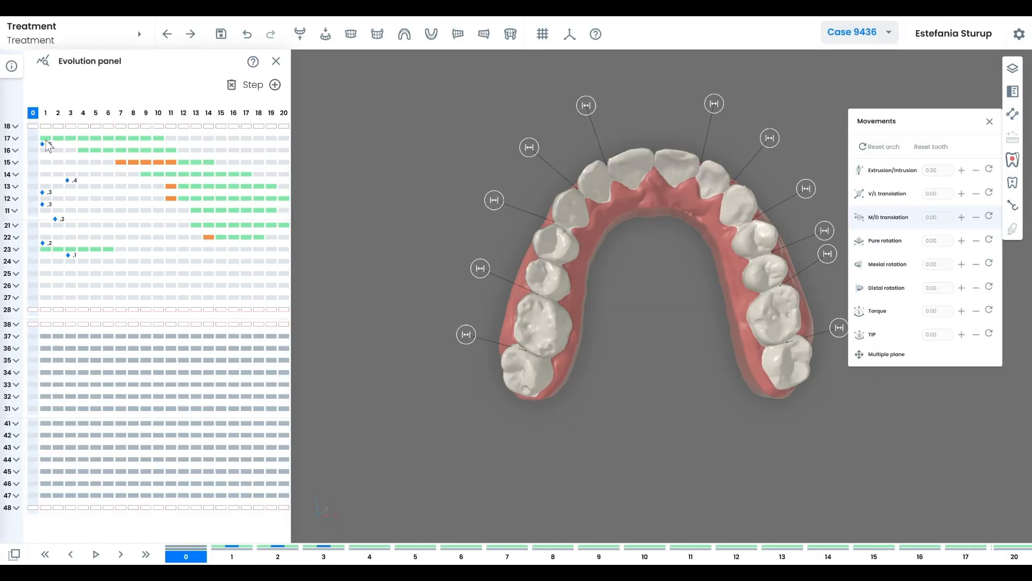
left_click_drag(45, 249, 210, 248)
Review the staged steps and shift tooth 13's movement one step earlier to start at step 10.
left_click(46, 113)
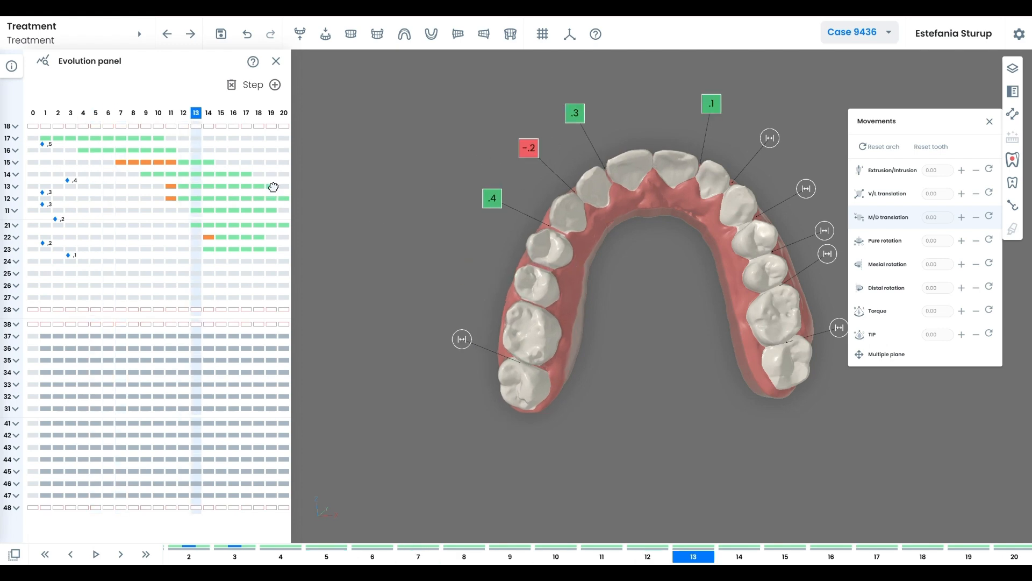
left_click_drag(273, 186, 260, 186)
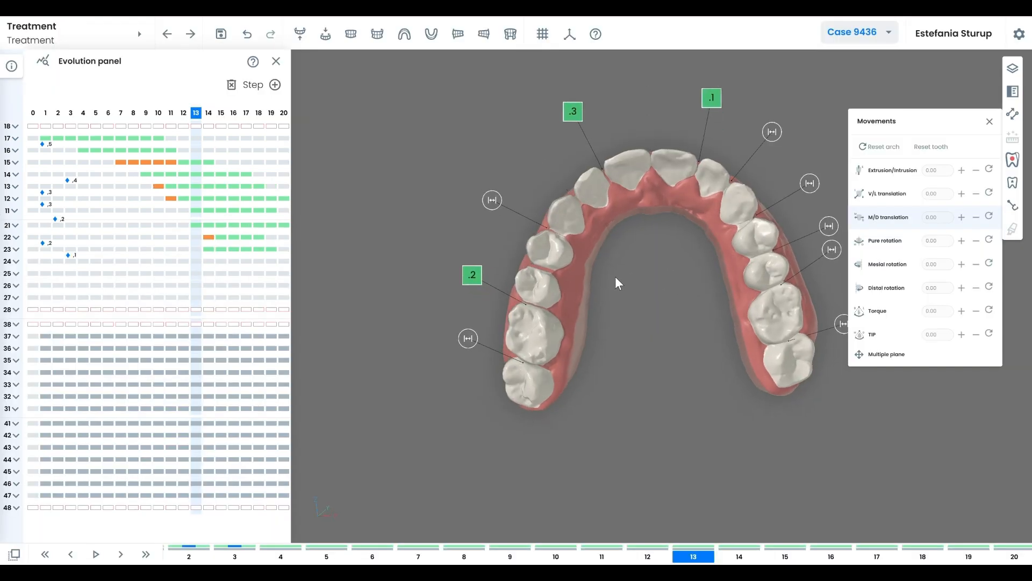
middle_click_drag(592, 233, 552, 237)
Recalculate the IPR for the restaged upper arch from step 20.
left_click(284, 113)
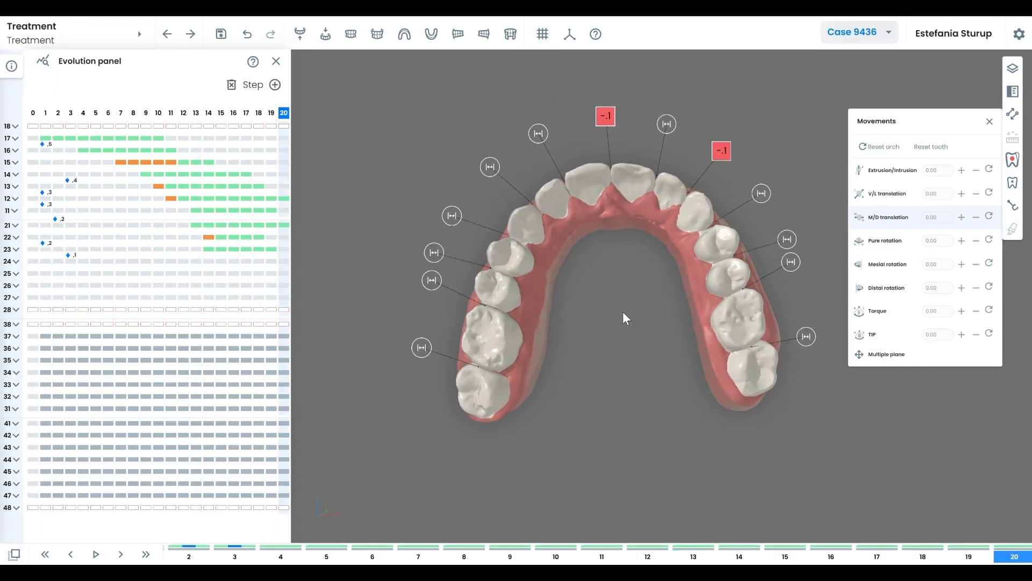
left_click(1013, 159)
left_click(964, 190)
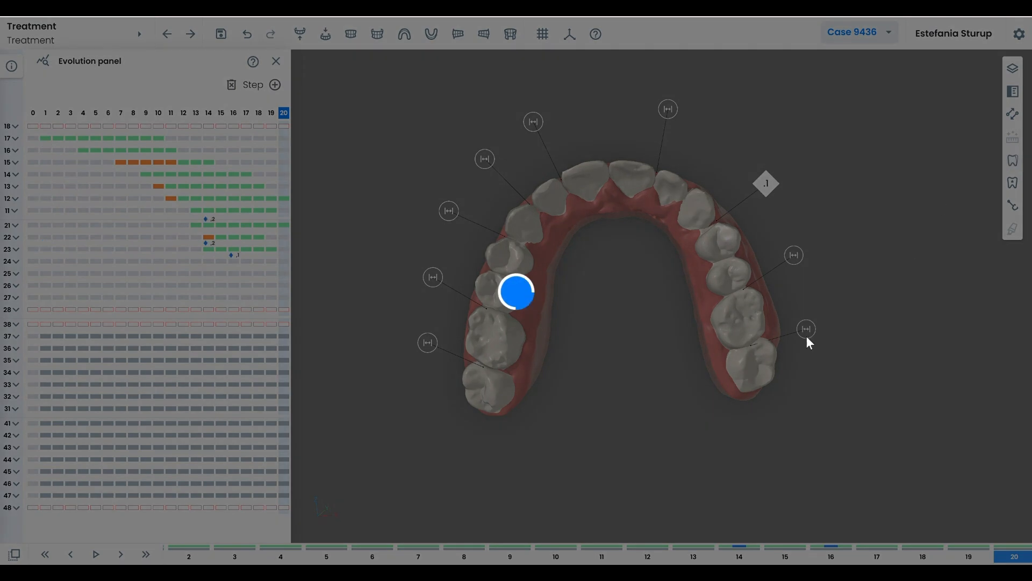
middle_click_drag(640, 323, 718, 241)
Move the 0.1 mm IPR between teeth 23 and 24 to step 14 and check the arch at step 20.
left_click(209, 113)
middle_click_drag(688, 208, 730, 176)
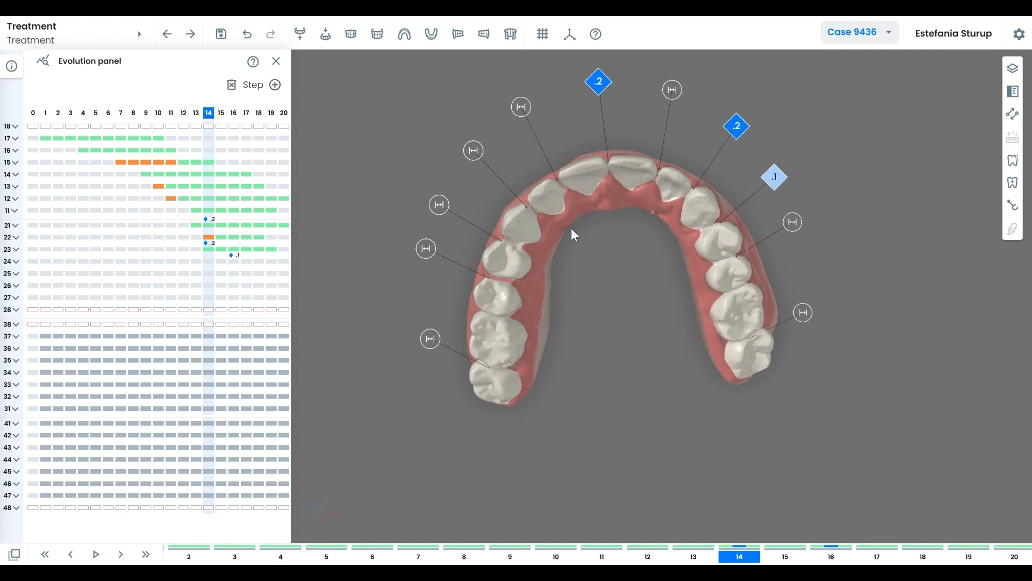
middle_click_drag(572, 229, 731, 177)
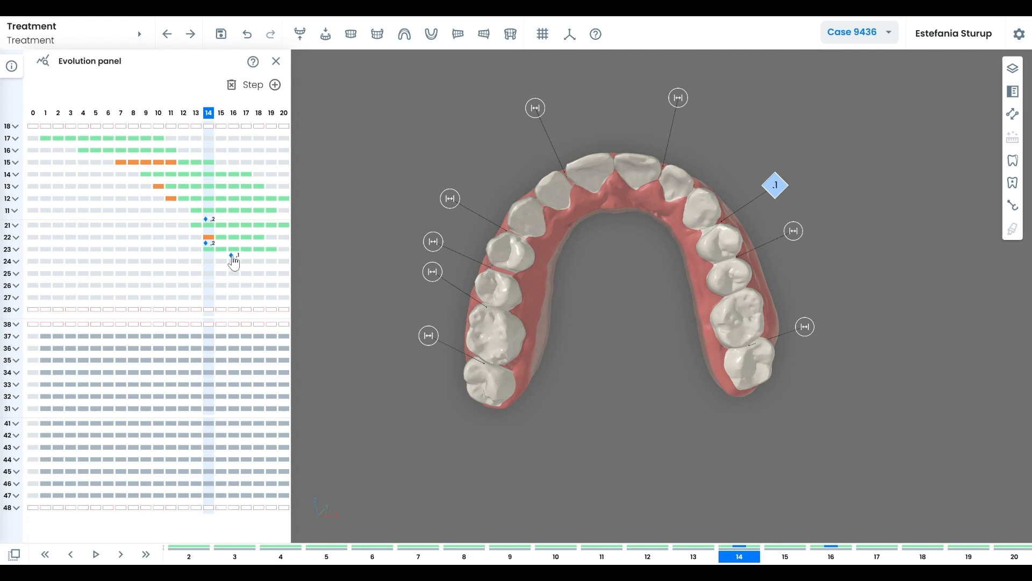
mouse_move(232, 255)
left_mouse_down()
mouse_move(211, 250)
mouse_move(211, 260)
mouse_move(237, 260)
left_mouse_up()
middle_click_drag(580, 242, 618, 298)
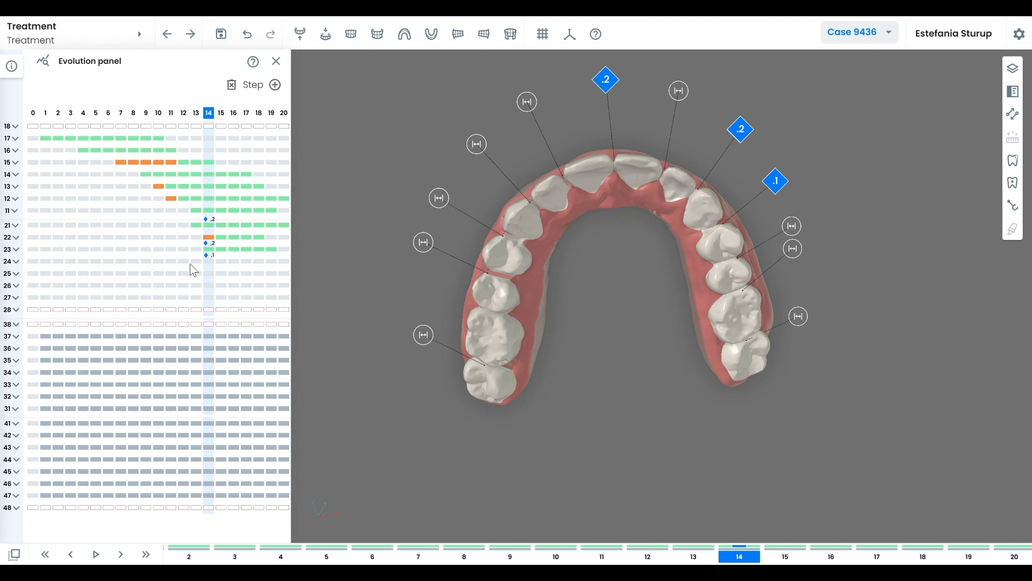
middle_click_drag(539, 243, 628, 213)
left_click(288, 126)
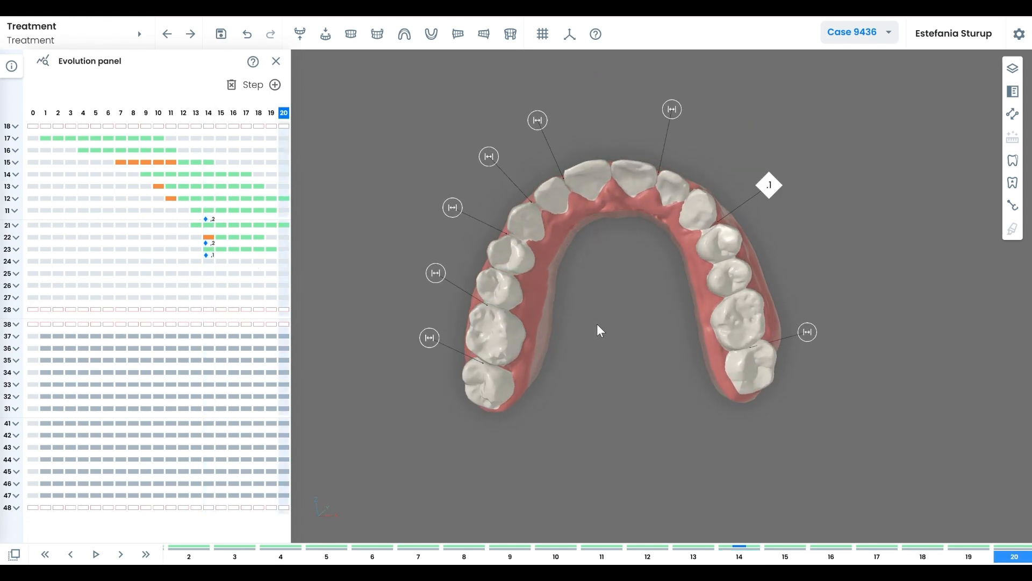
Show the Movements table instead of the evolution chart and review the per-step tooth movements at steps 13, 10, 8, 6 and 7.
middle_click_drag(619, 260, 668, 358)
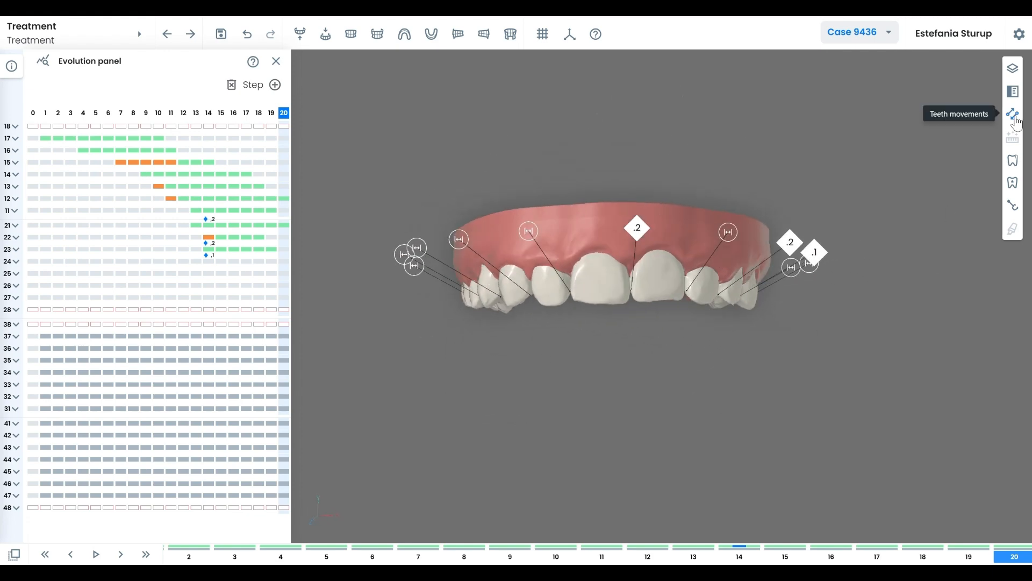
left_click(277, 63)
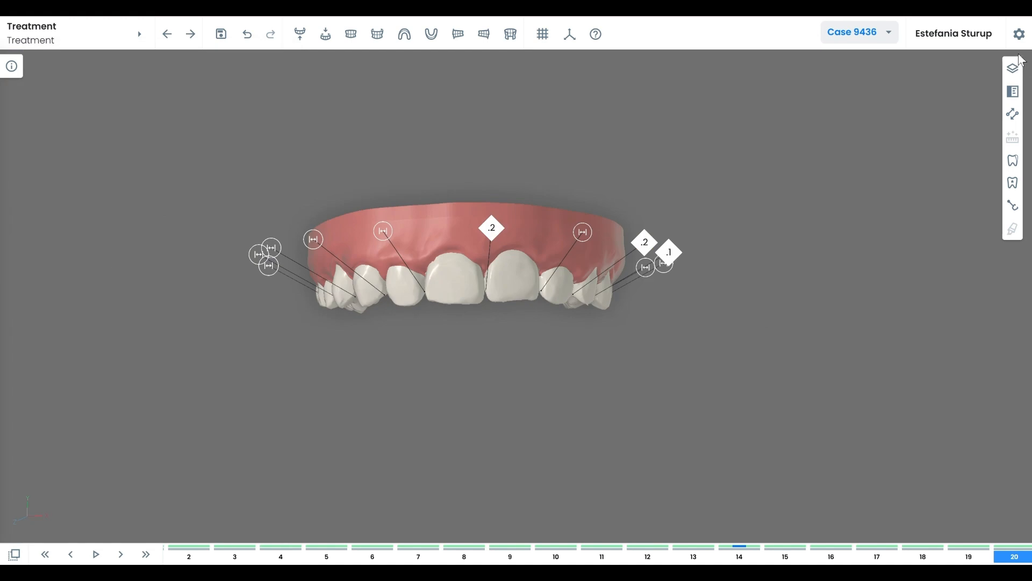
left_click(1013, 92)
left_click(942, 153)
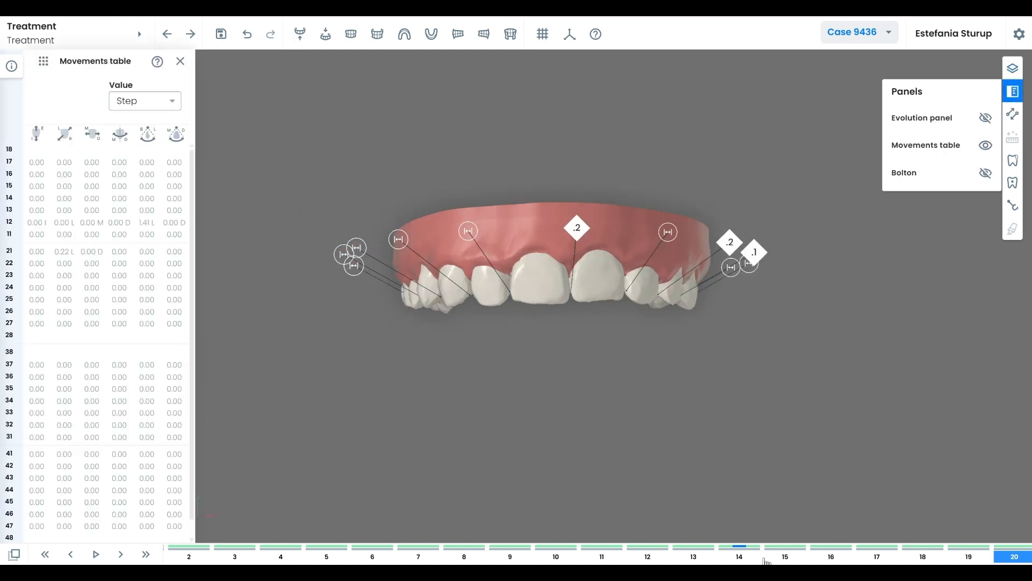
left_click(703, 557)
left_click(554, 557)
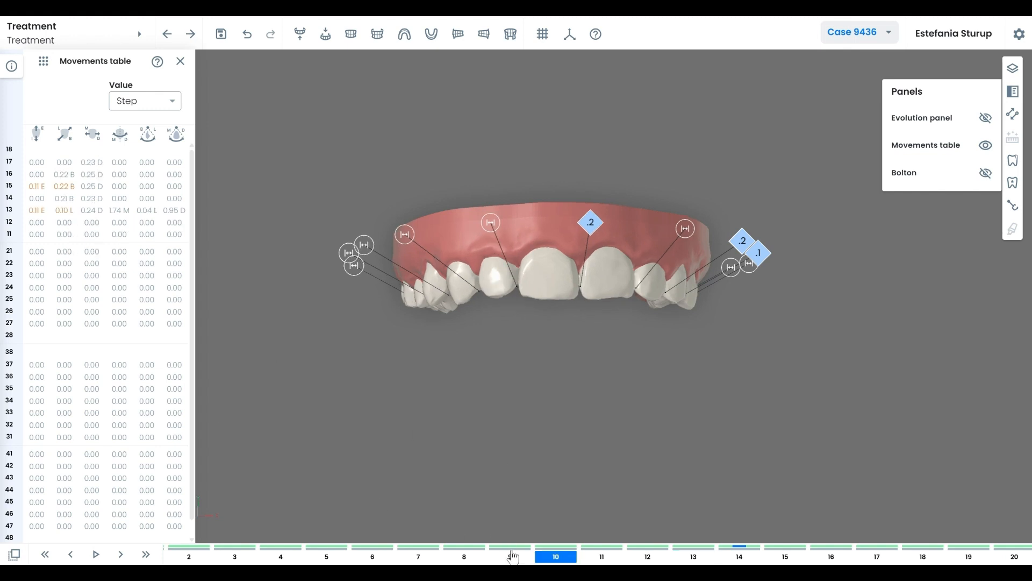
left_click(466, 557)
left_click(383, 557)
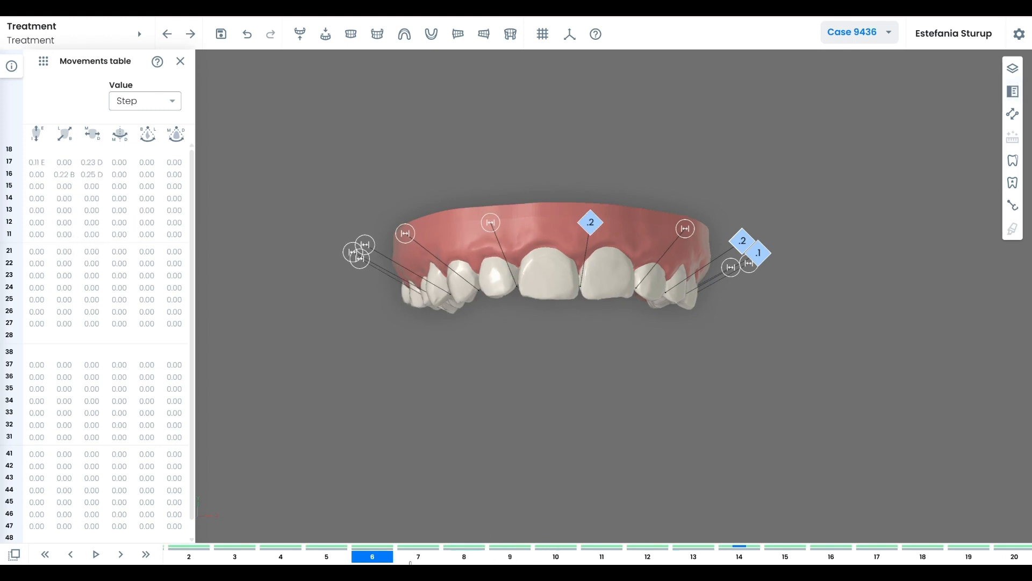
left_click(419, 557)
Review the accumulated tooth movements at steps 7 and 8 and the total movements at step 20 in the Movements table.
left_click(162, 101)
left_click(164, 151)
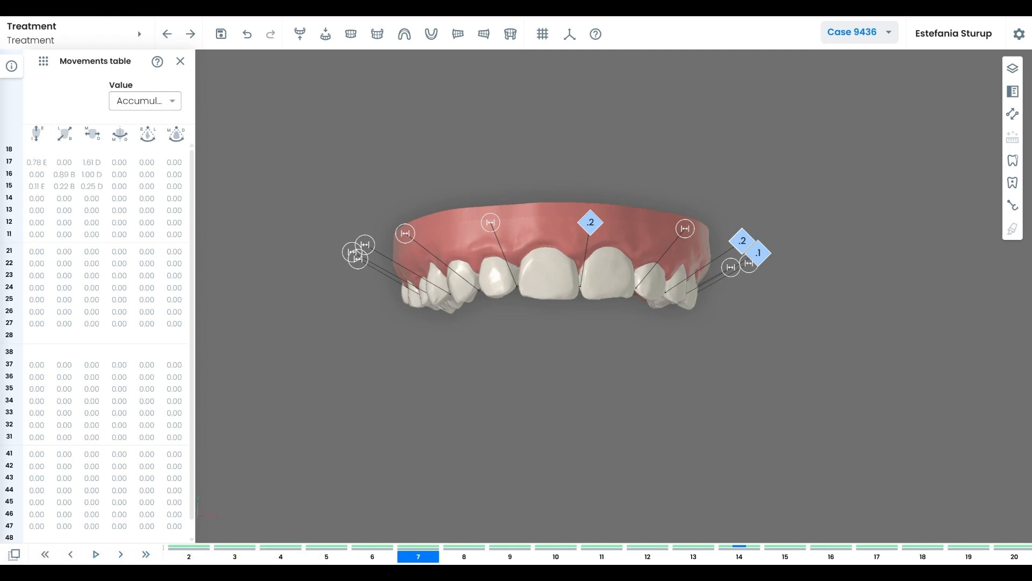
left_click(468, 557)
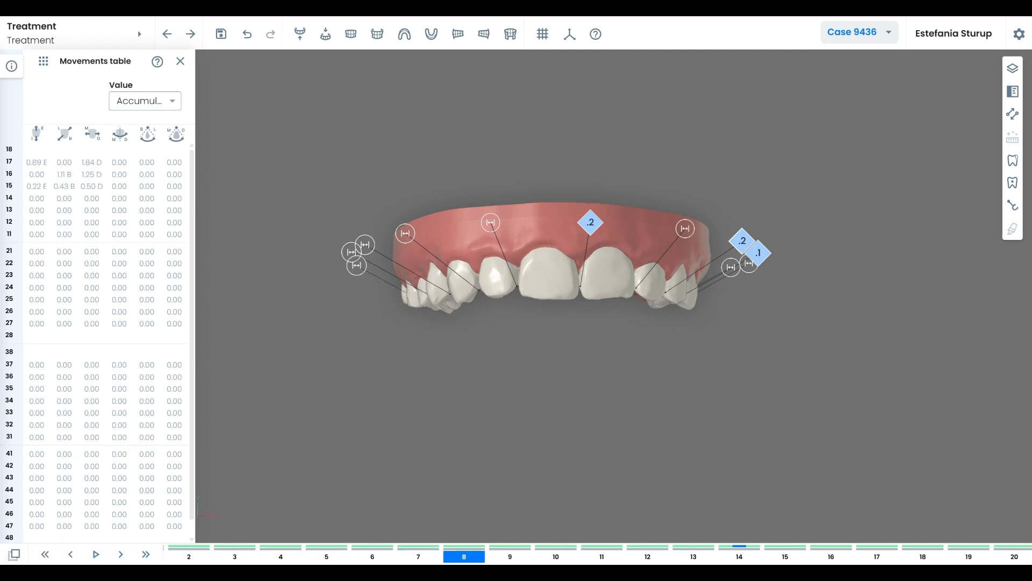
left_click(1016, 557)
left_click(153, 103)
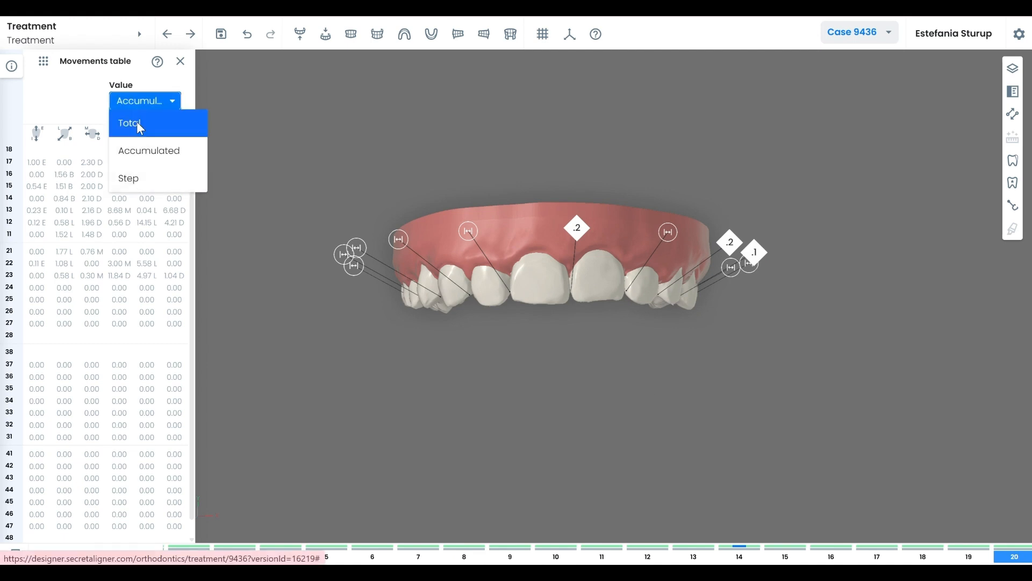
left_click(139, 122)
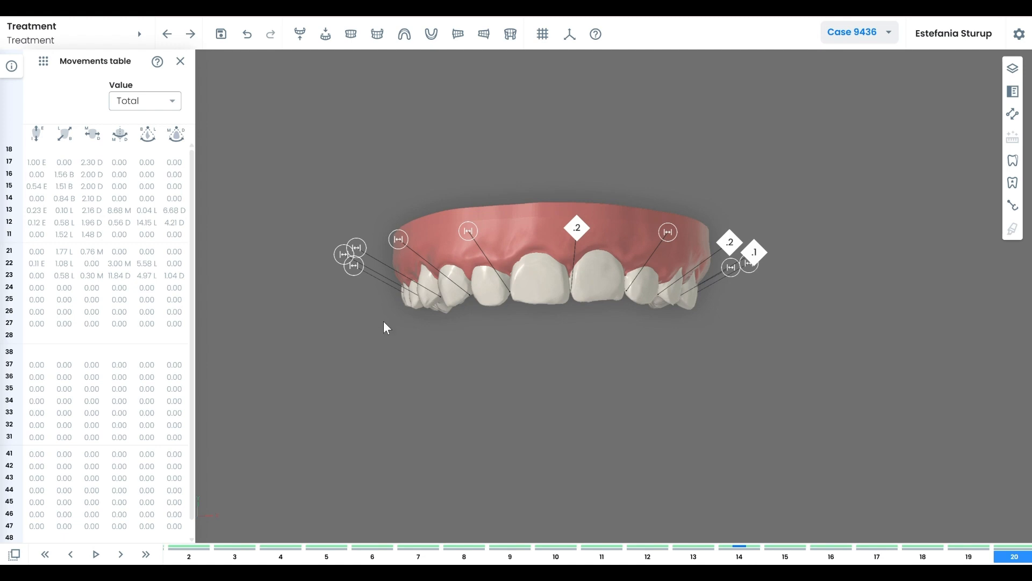
left_click(180, 62)
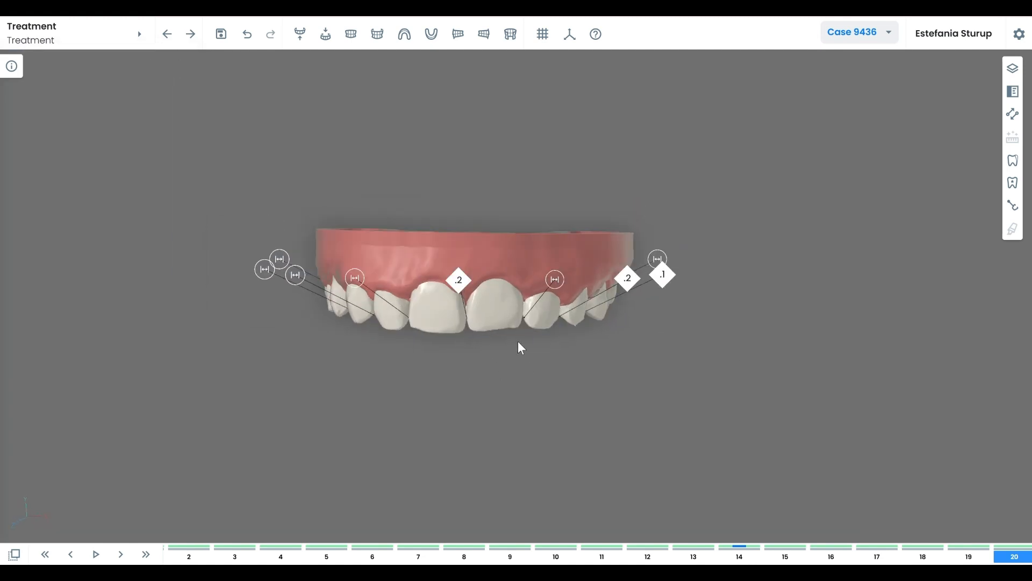
Display both arches together and open the attachment library with the patient's right side in view.
left_click(351, 43)
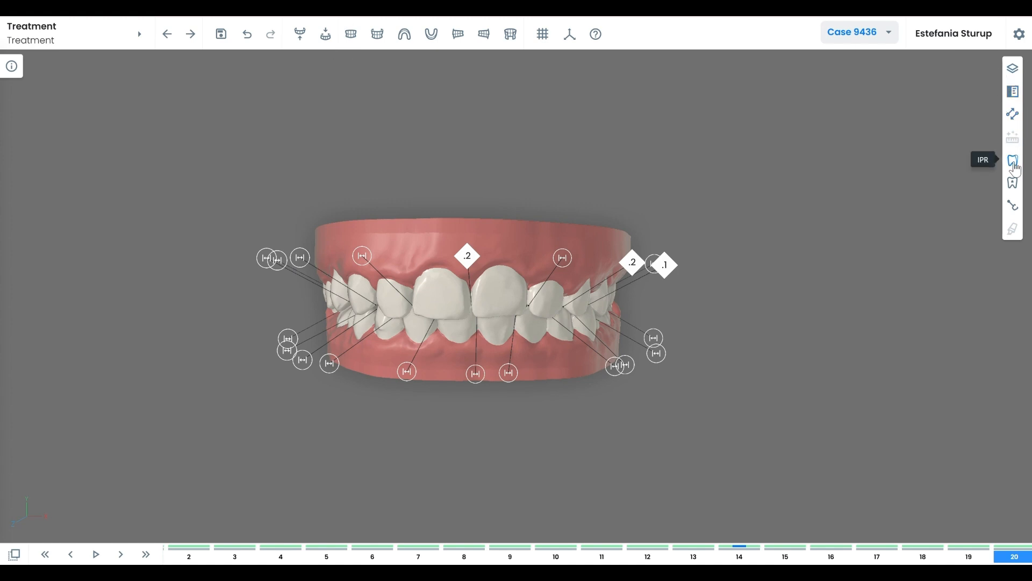
left_click(1014, 183)
left_click_drag(695, 327, 621, 347)
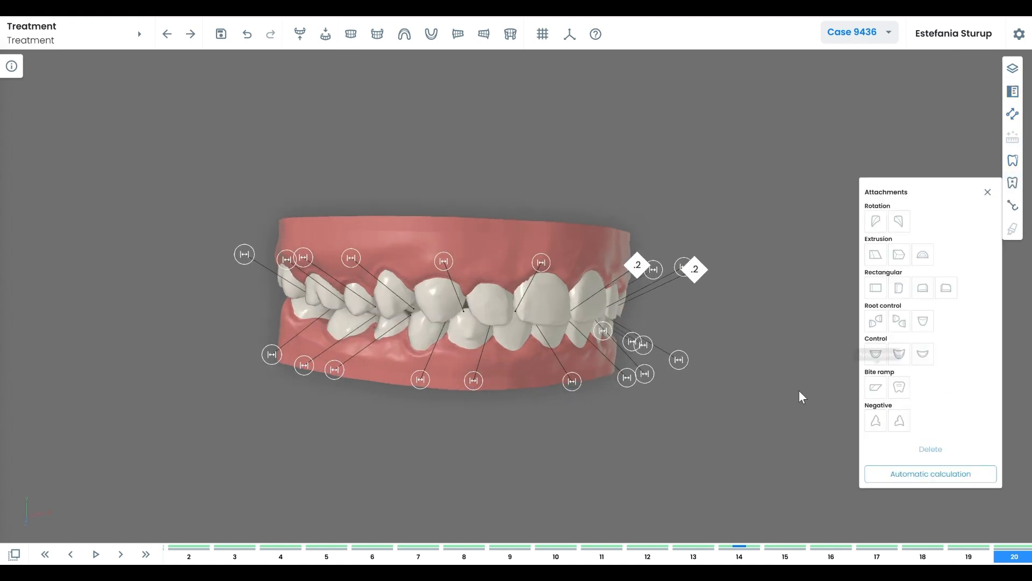
left_click_drag(799, 394, 611, 298)
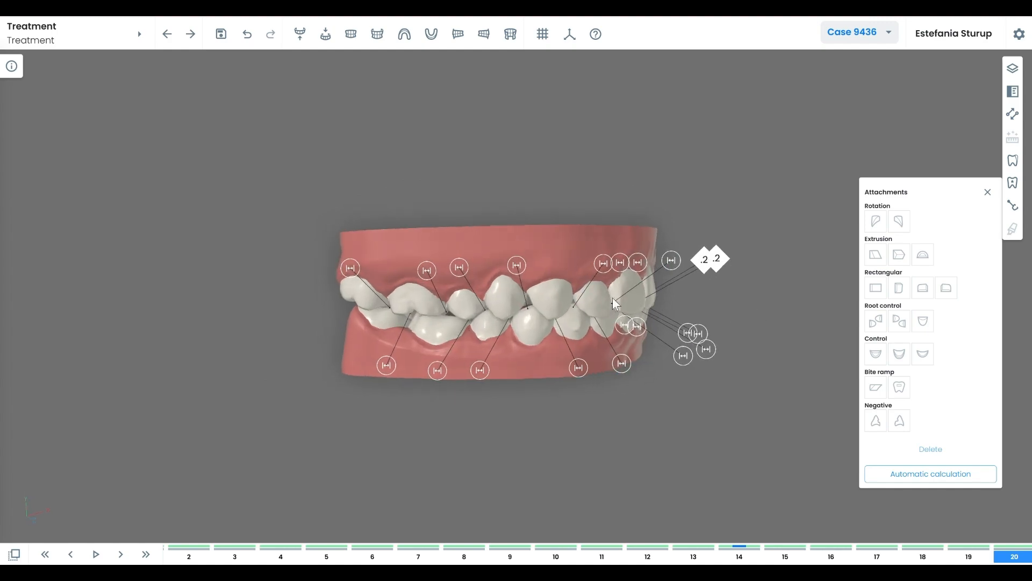
Add an optimized rectangular attachment to tooth 13 in all steps and adjust its vertical position on the crown.
left_click(551, 299)
left_click(897, 291)
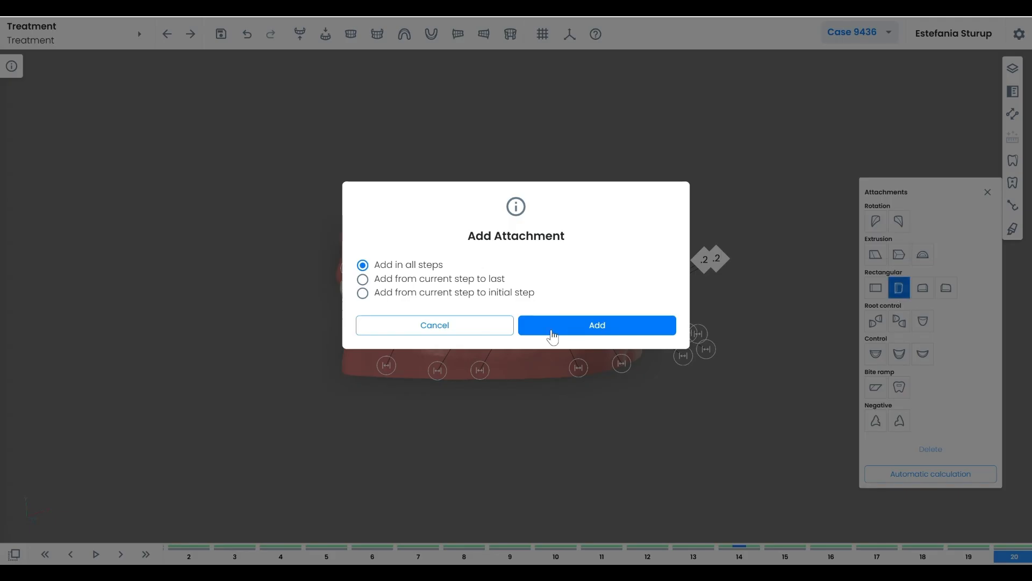
left_click(595, 325)
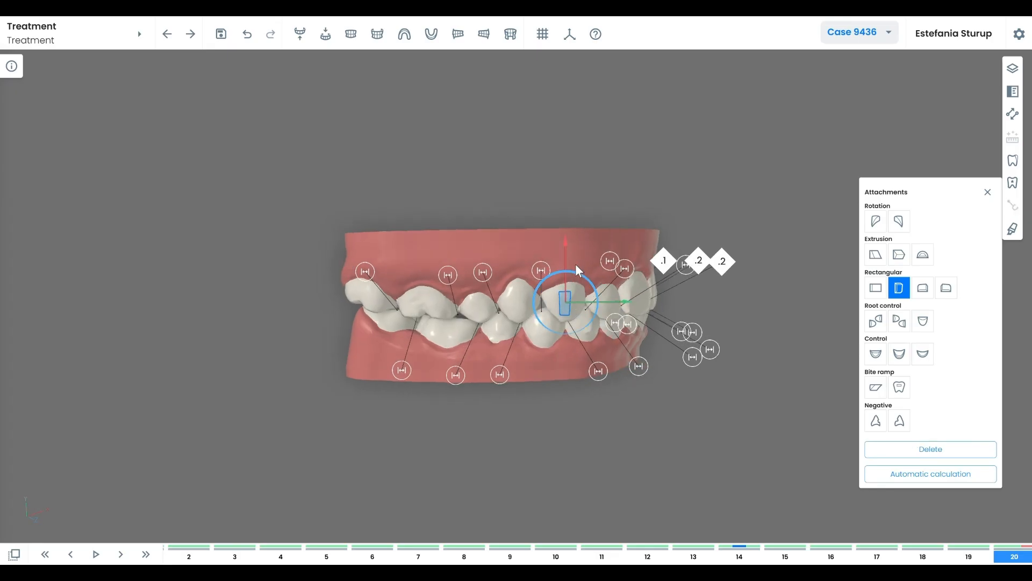
scroll(576, 261, "up", 3)
left_click_drag(597, 225, 597, 234)
left_click(599, 296)
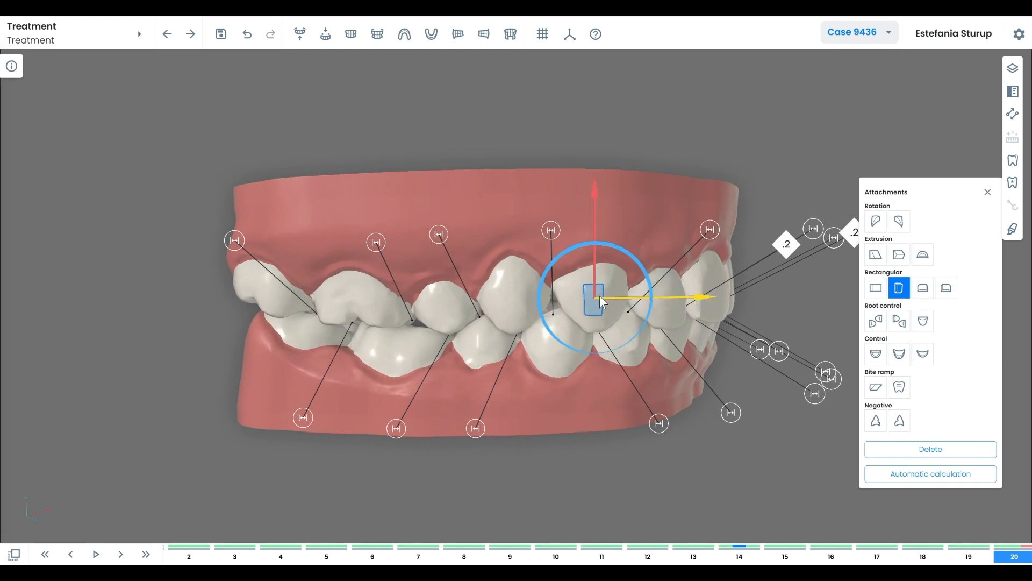
Set tooth 13's rectangular attachment to 2 mm, starting at step 1 and ending at step 20.
right_click(589, 296)
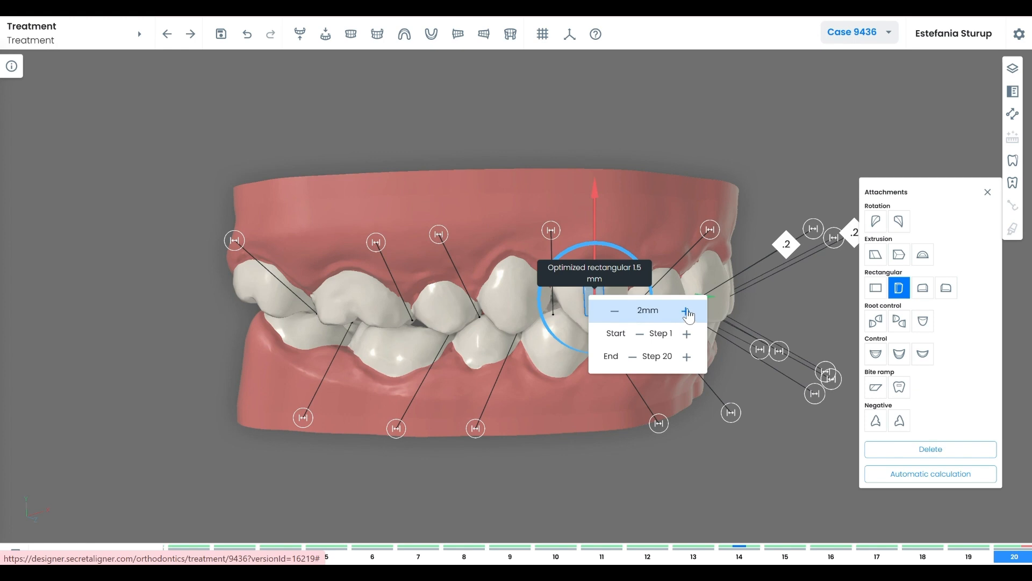
left_click(686, 336)
left_click(687, 335)
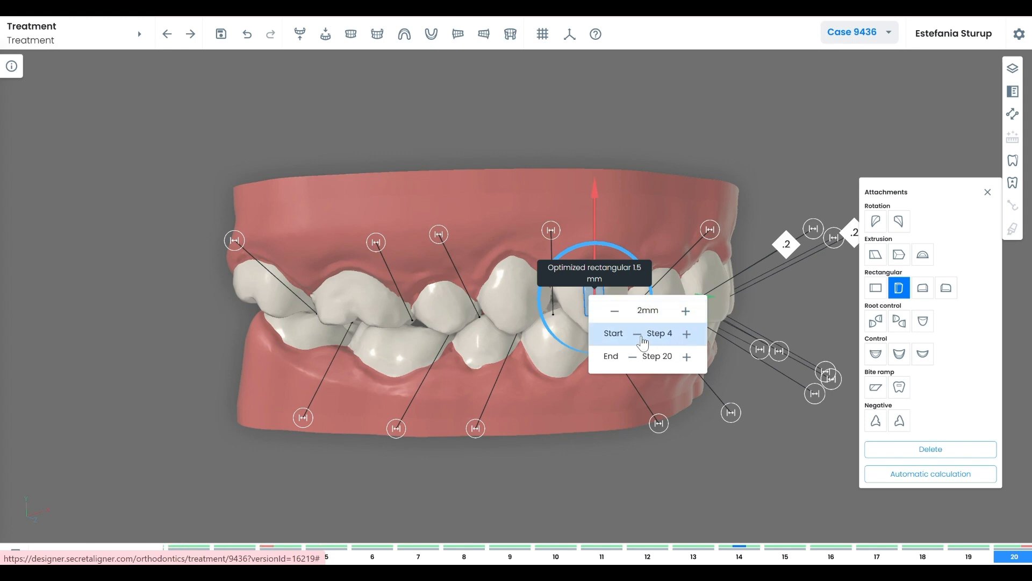
left_click(641, 337)
left_click(640, 338)
left_click(635, 362)
left_click(634, 362)
left_click(687, 359)
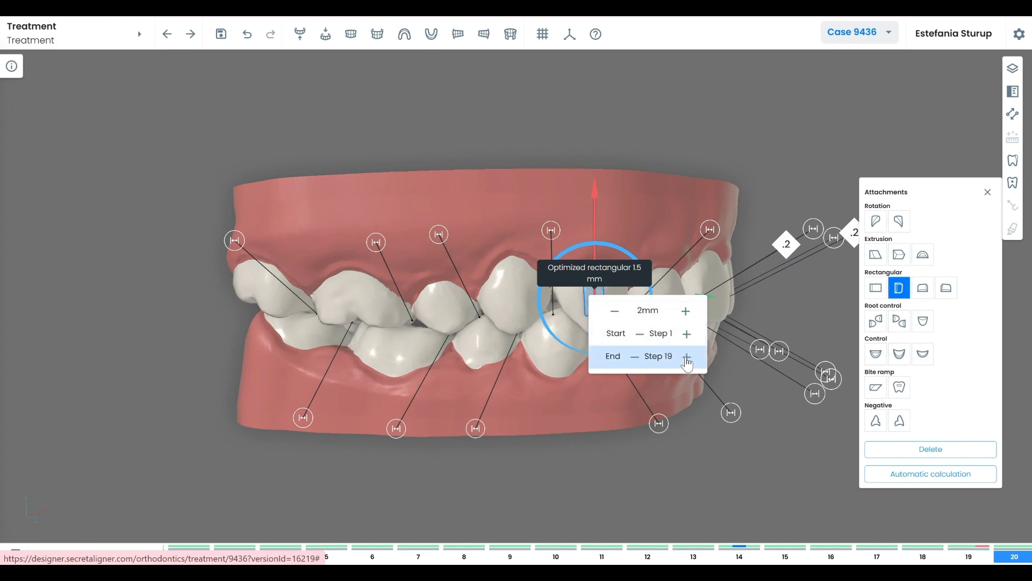
left_click(688, 359)
left_click(696, 428)
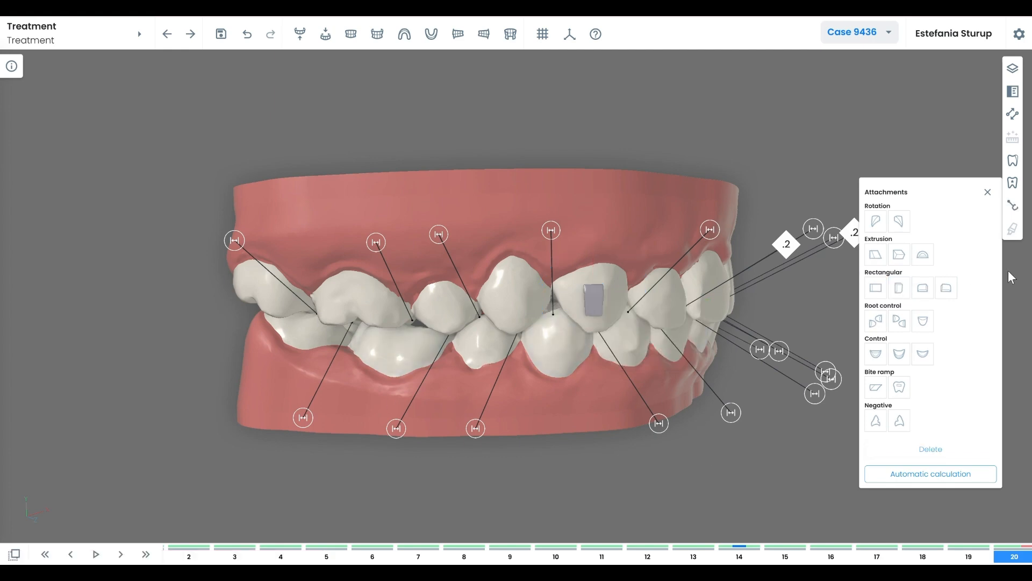
Generate attachments for the arch with the automatic calculation and delete the 0.5 mm negative attachment on tooth 12.
left_click(942, 473)
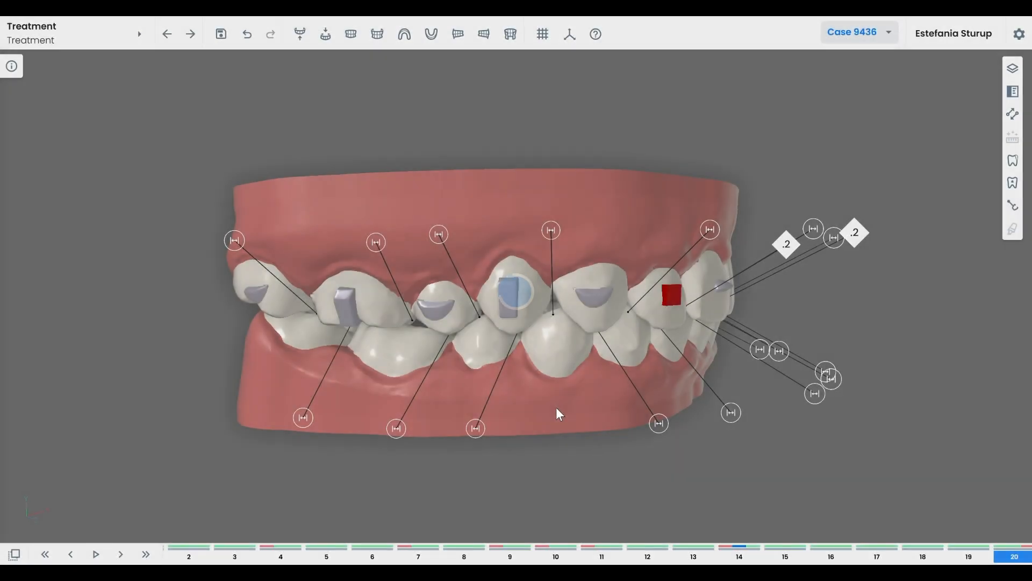
left_click_drag(557, 408, 565, 307)
left_click(565, 308)
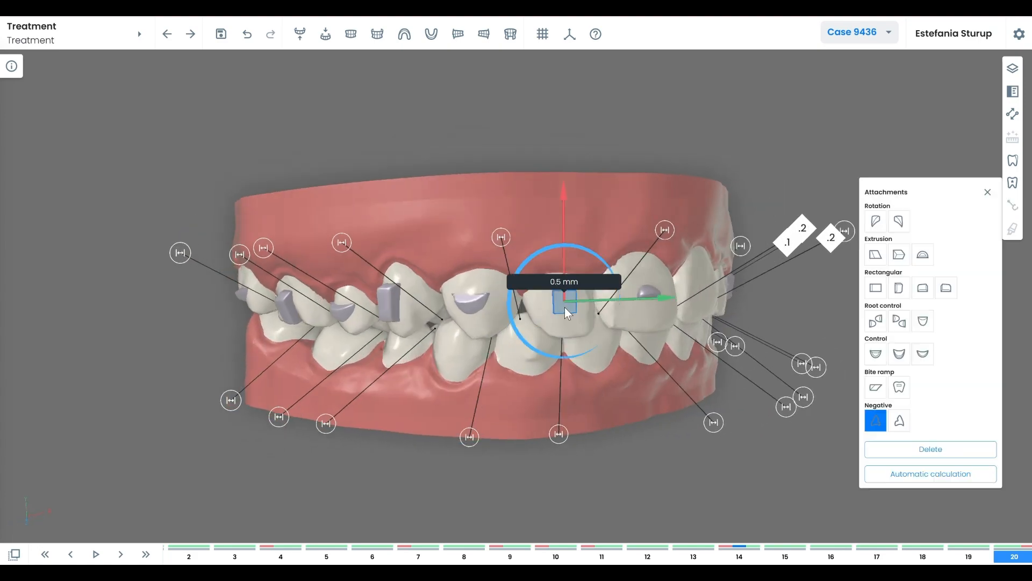
left_click(908, 452)
Replace the posterior extrusion attachment on tooth 13 with an optimized rectangular attachment.
left_click(604, 336)
left_click_drag(604, 335, 596, 402)
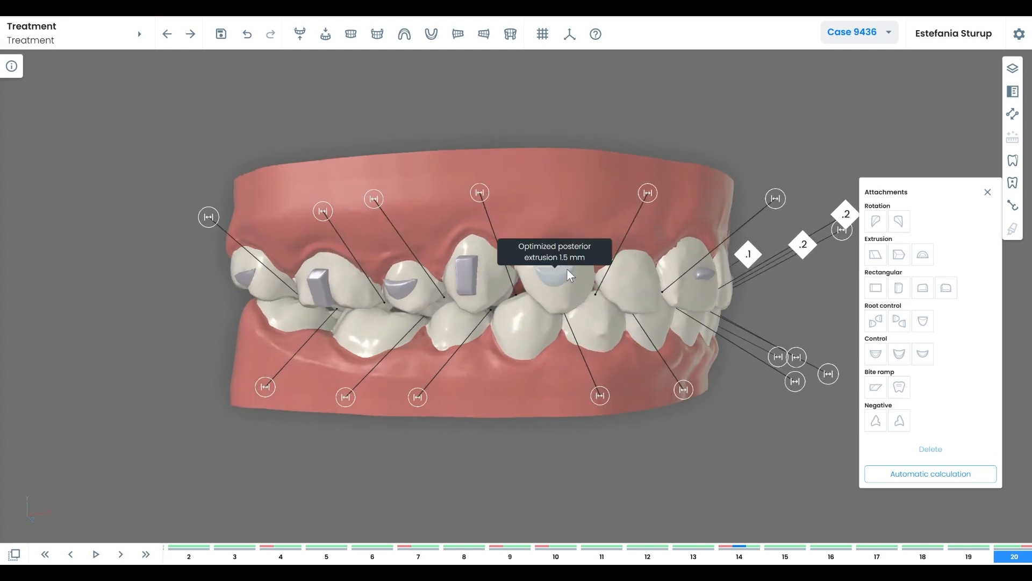
left_click(560, 273)
left_click(899, 288)
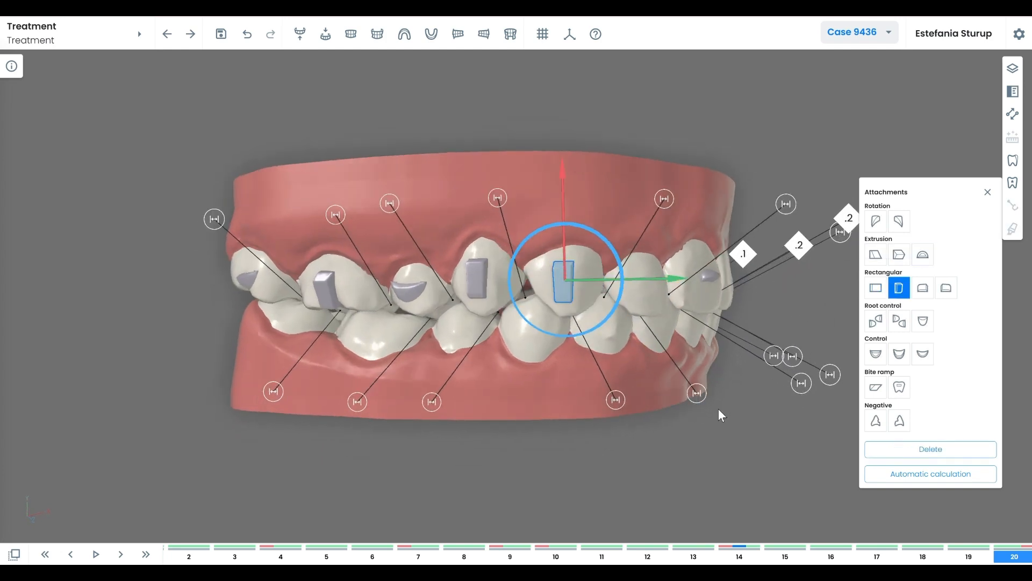
Move tooth 16's optimized rectangular attachment closer to the gum and mesially on the crown.
left_click_drag(721, 415, 419, 298)
left_click(418, 311)
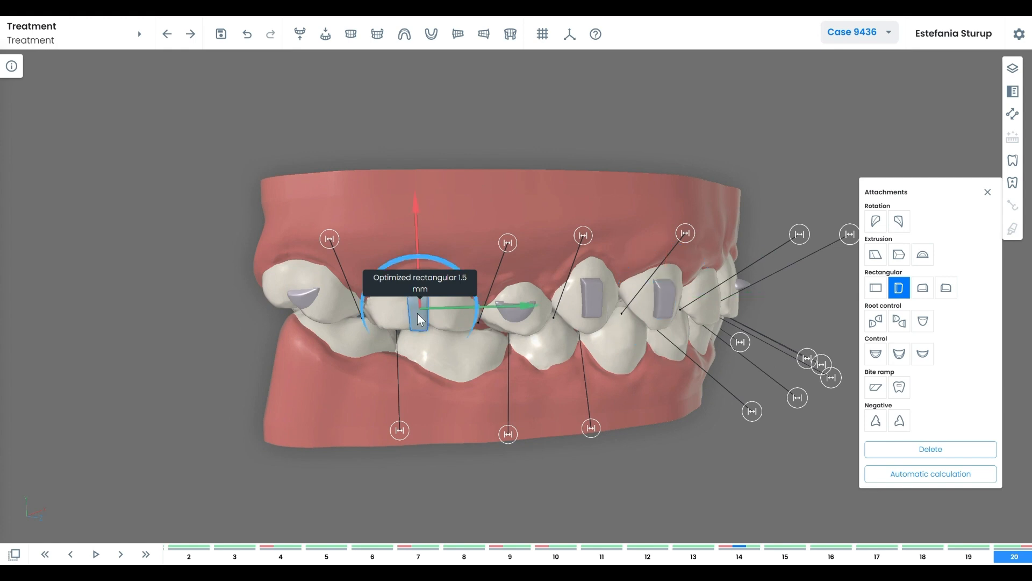
left_click_drag(416, 242, 418, 234)
left_click_drag(467, 306, 492, 318)
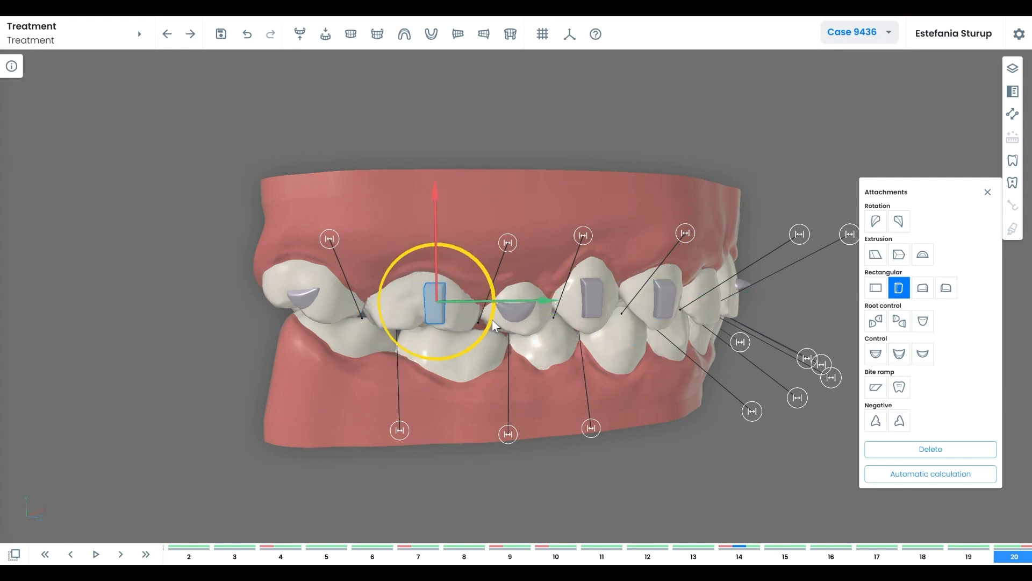
left_click(590, 303)
Add a semicircular TAD cutout to upper left molar 26 in all steps.
left_click(655, 437)
left_click_drag(655, 436, 722, 394)
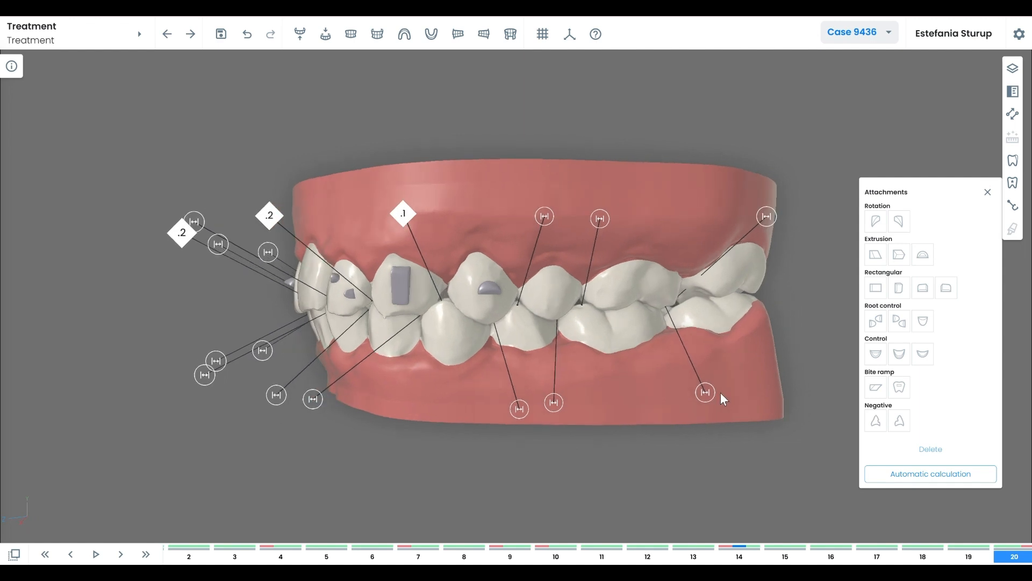
left_click(1013, 205)
left_click_drag(893, 318, 866, 250)
left_click(582, 293)
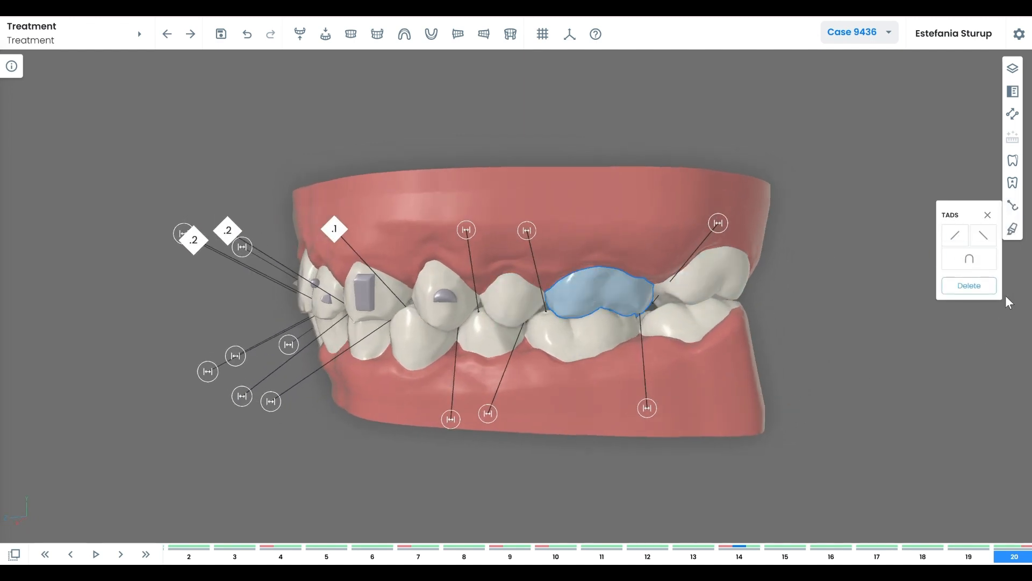
left_click(970, 260)
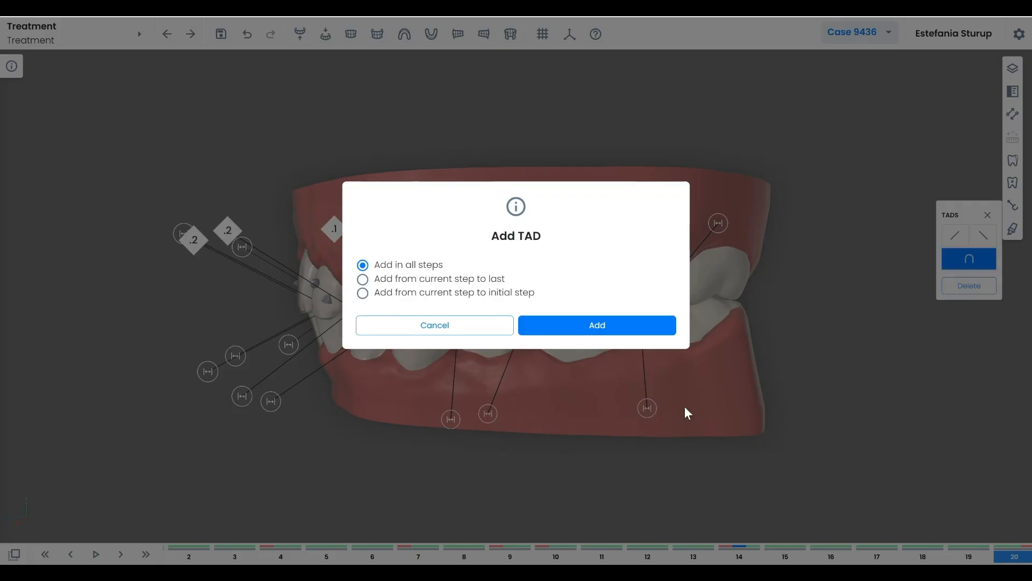
left_click(595, 326)
Adjust the height of the semicircular cutout on tooth 26 and check its context options.
mouse_move(589, 372)
left_mouse_down()
mouse_move(591, 347)
mouse_move(583, 420)
mouse_move(585, 358)
left_mouse_up()
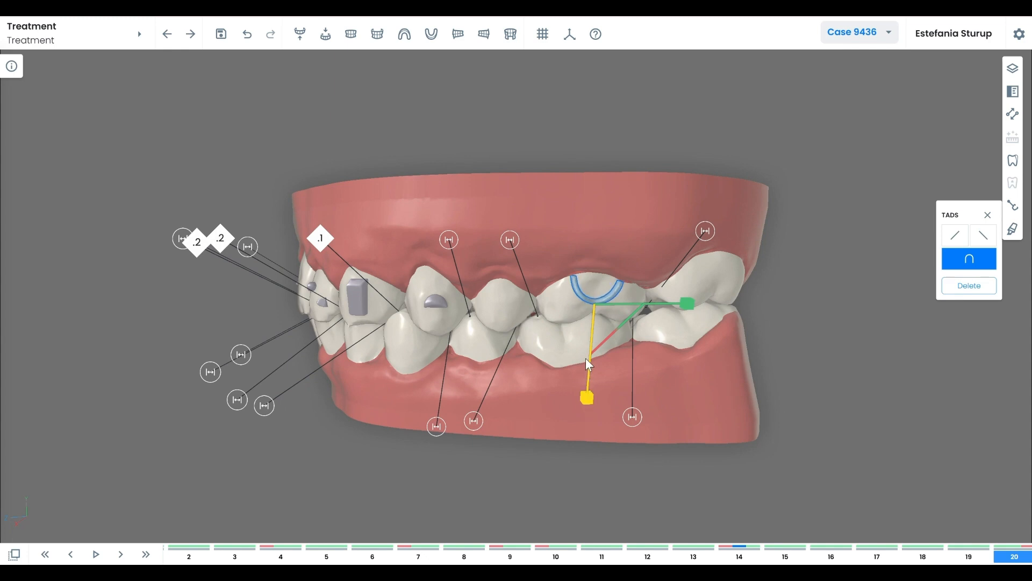
right_click(596, 297)
left_click(595, 319)
right_click(598, 302)
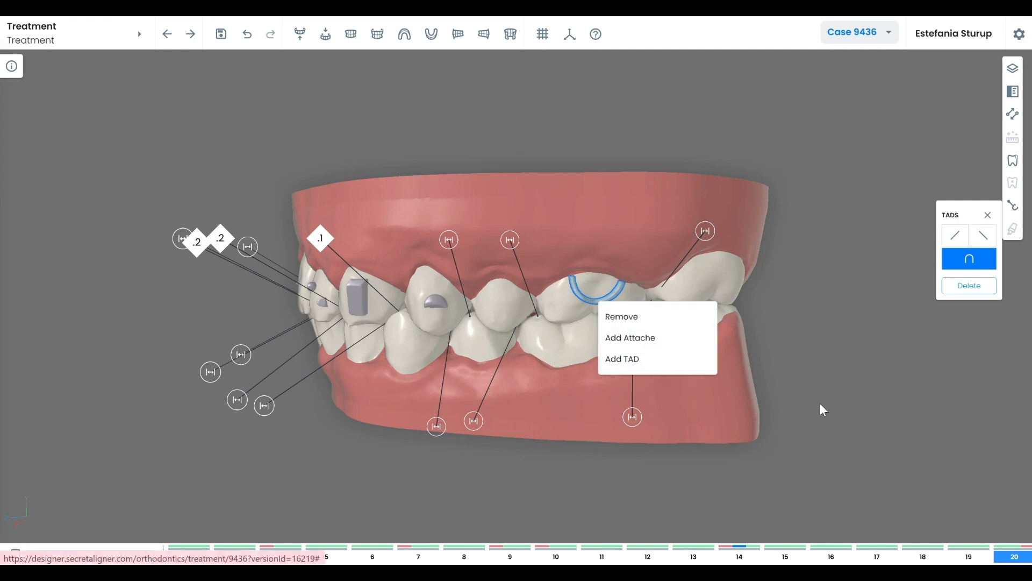
left_click(801, 413)
Add a bite ramp to the lingual side of lower molar 46 and change it to the second bite ramp type.
scroll(574, 419, "down", 4)
left_click_drag(574, 417, 569, 424)
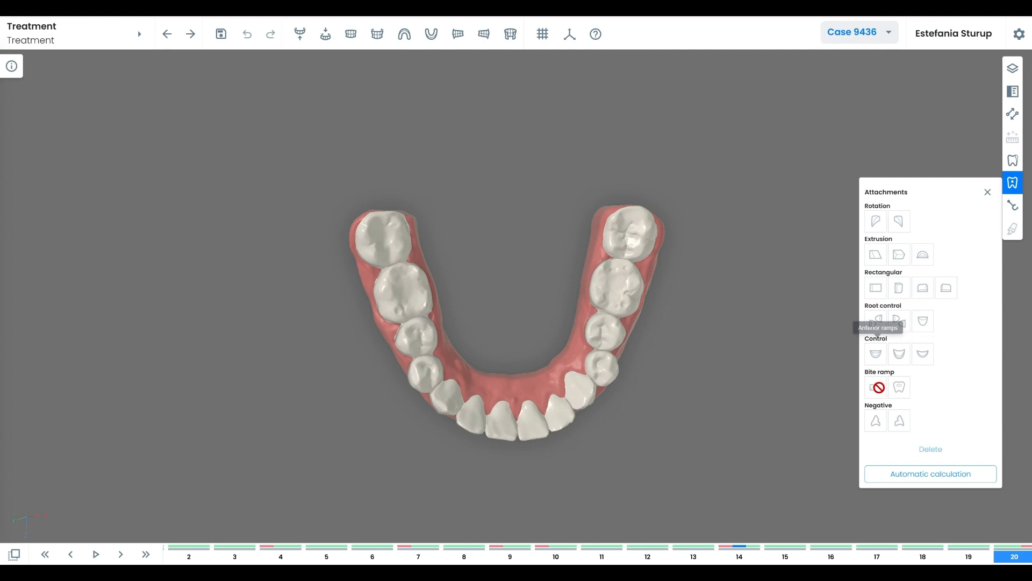
left_click(411, 293)
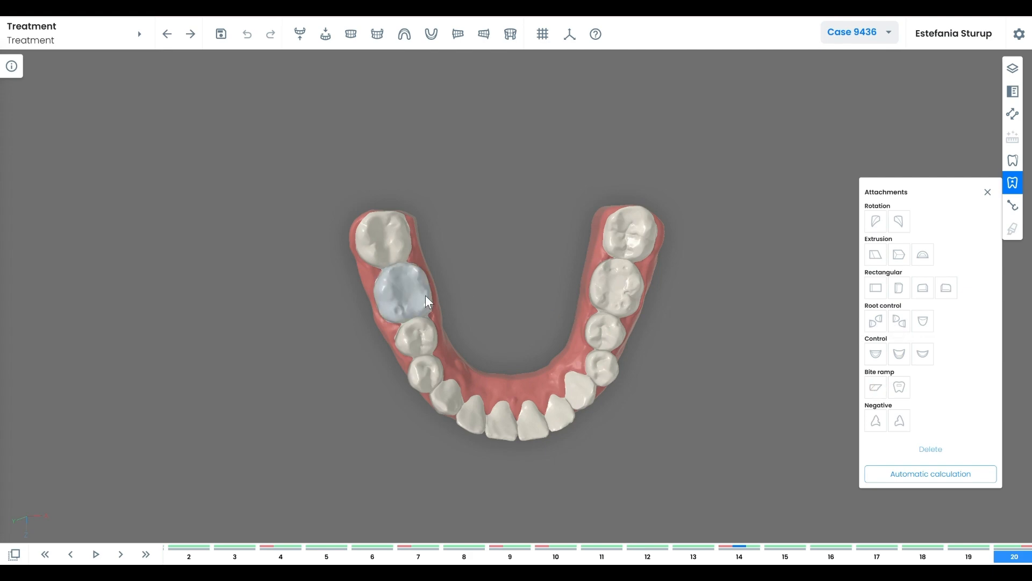
left_click(876, 387)
left_click(651, 333)
left_click(603, 339)
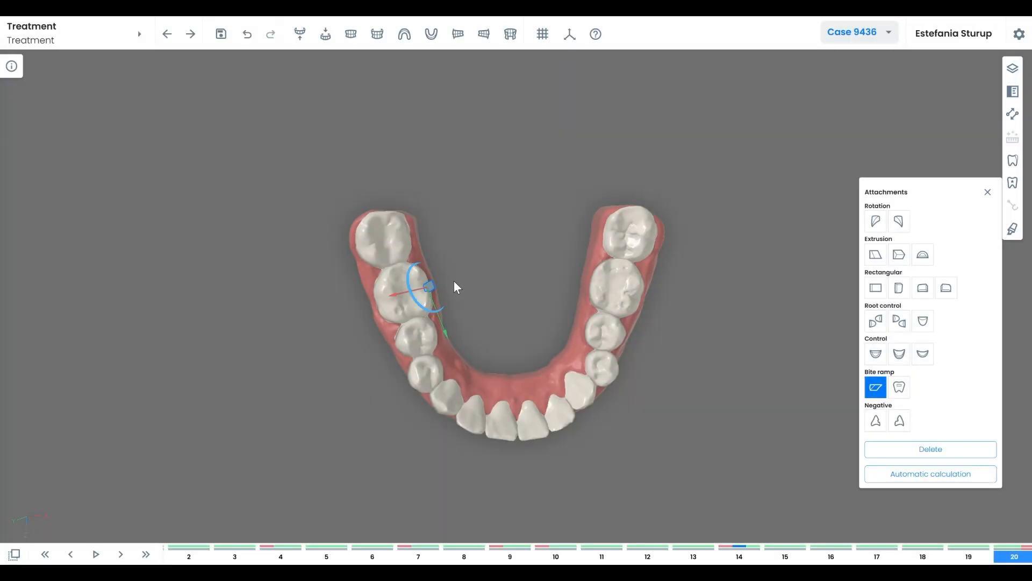
left_click(892, 391)
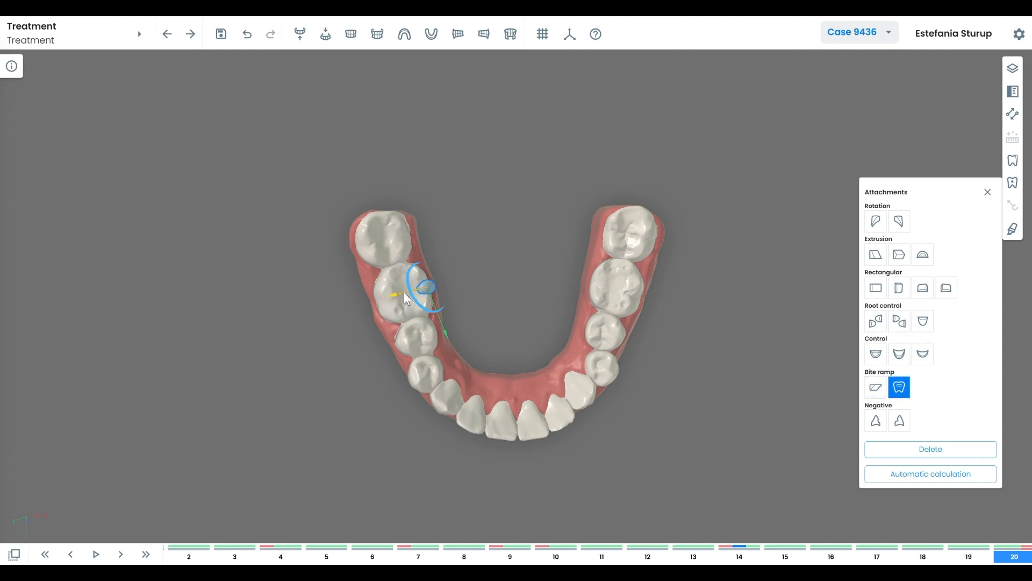
Rotate and lengthen the bite ramp over lower molar 46's occlusal surface and set its height to 1.6 mm.
left_click_drag(405, 292, 445, 255)
key("s")
left_click_drag(418, 340, 430, 371)
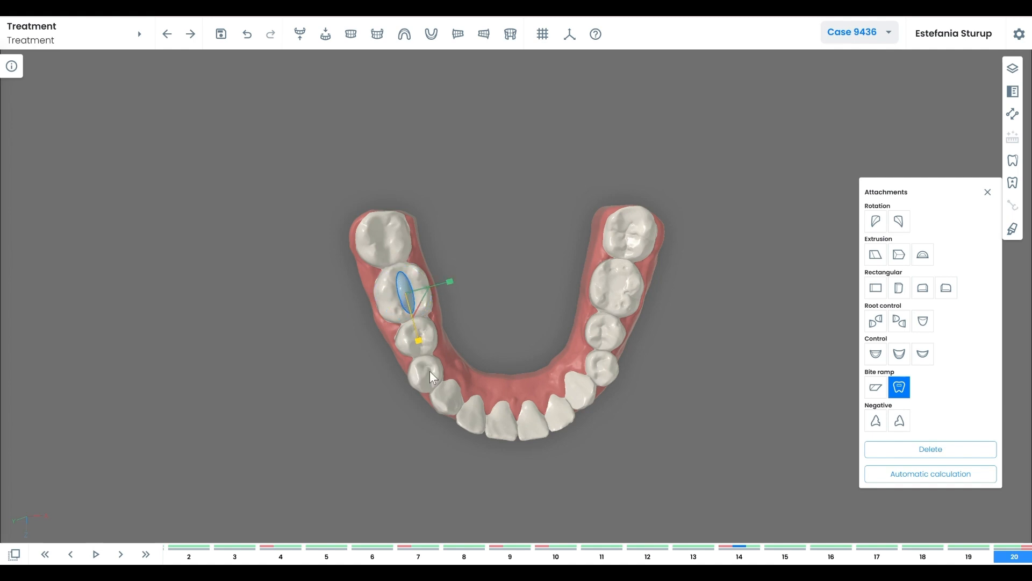
right_click(406, 289)
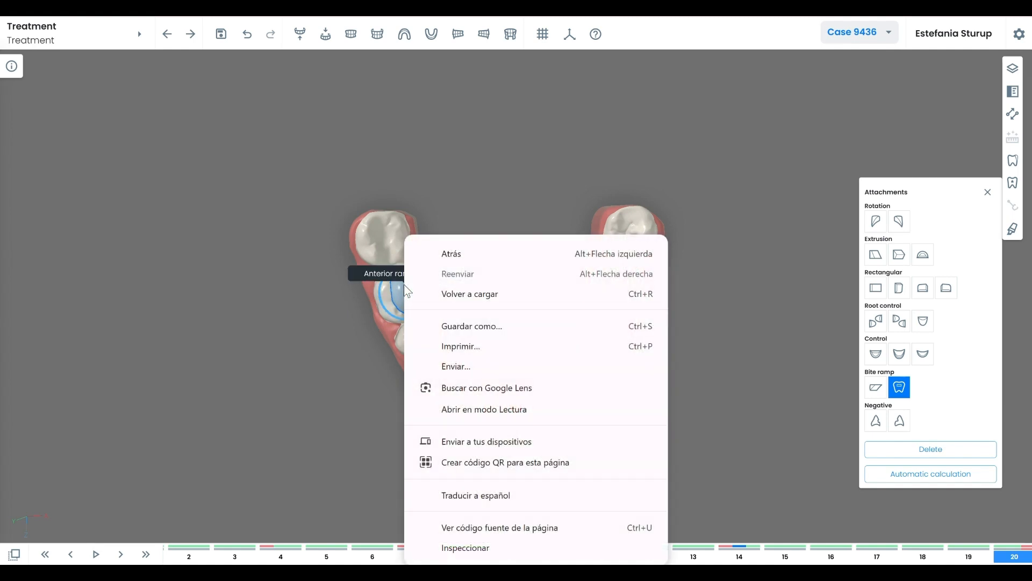
left_click(364, 315)
left_click(406, 295)
left_click(504, 311)
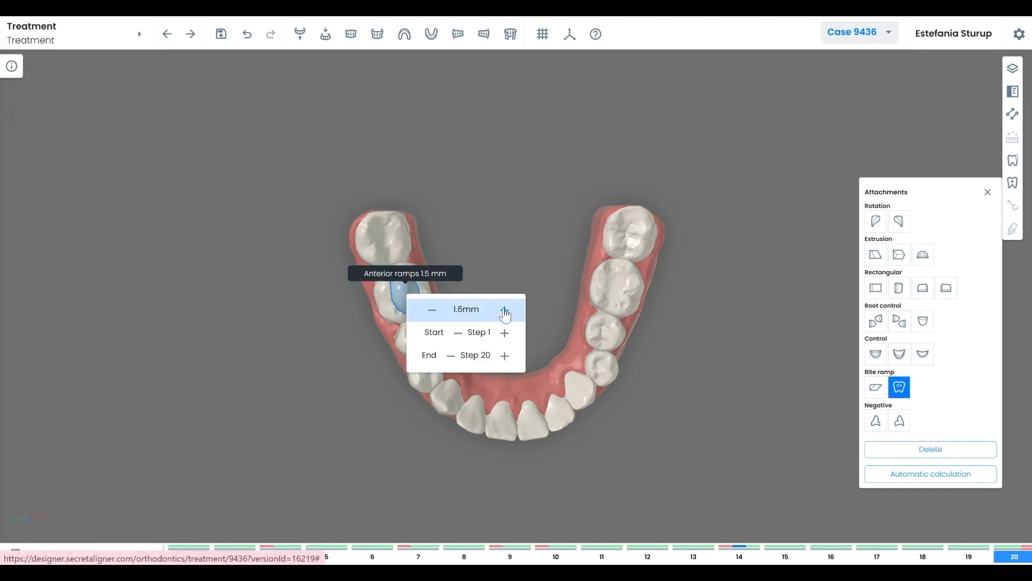
Add a bite ramp of the second type to lower molar 36, then rotate it and lengthen it along the crown.
left_click(575, 277)
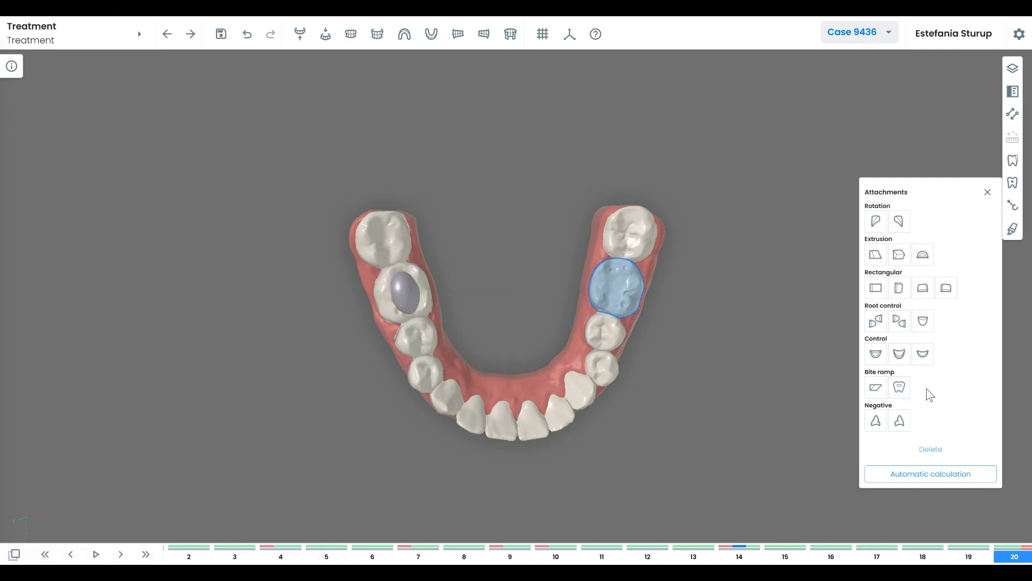
left_click(900, 387)
left_click(613, 328)
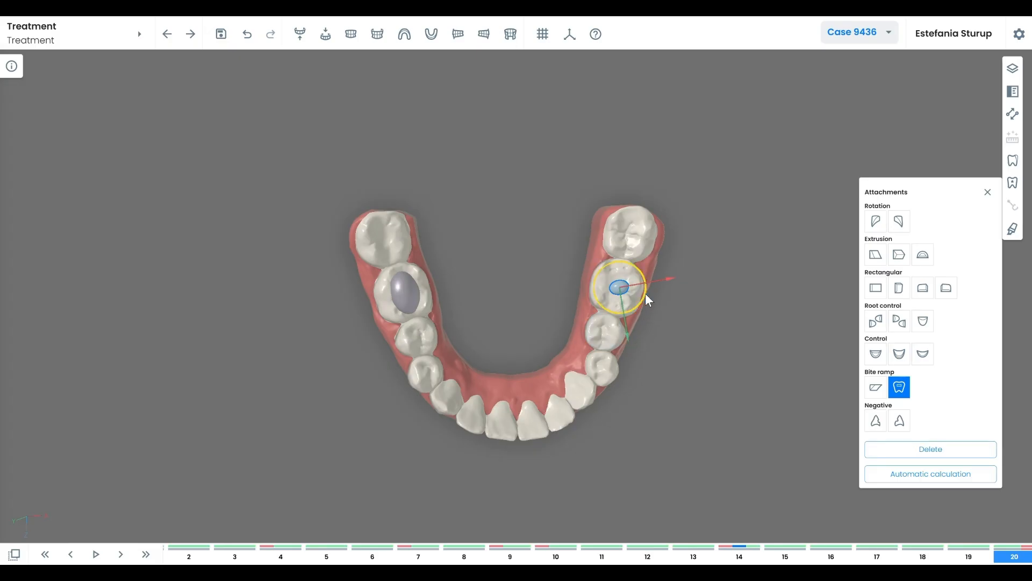
left_click_drag(645, 293, 637, 220)
key("s")
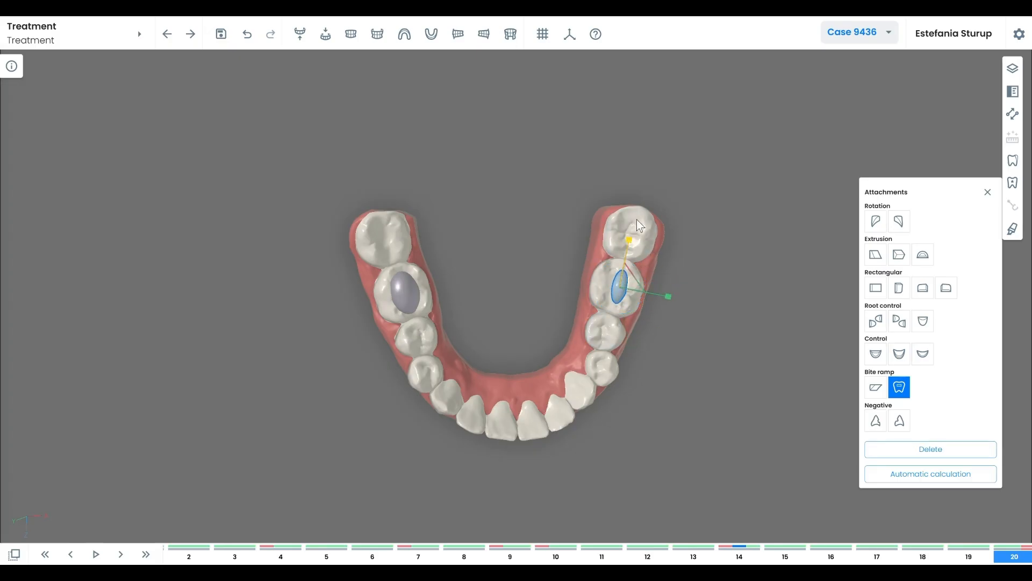
right_click_drag(631, 251, 631, 256)
left_click_drag(631, 257, 633, 253)
Raise the height of the bite ramp on lower molar 36 to 1.7 mm.
right_click(623, 286)
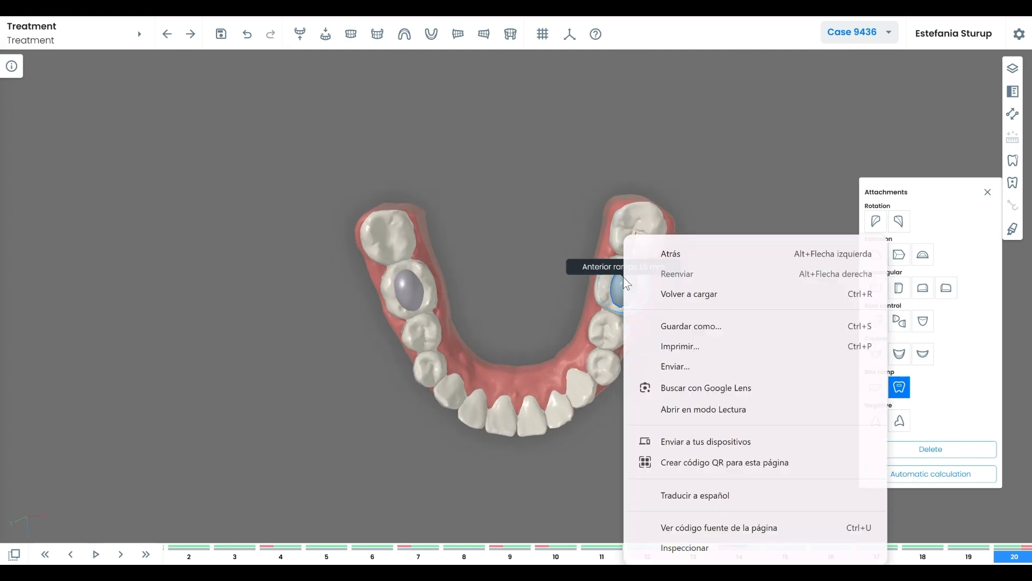
left_click(610, 299)
left_click(622, 289)
right_click(622, 289)
left_click(718, 305)
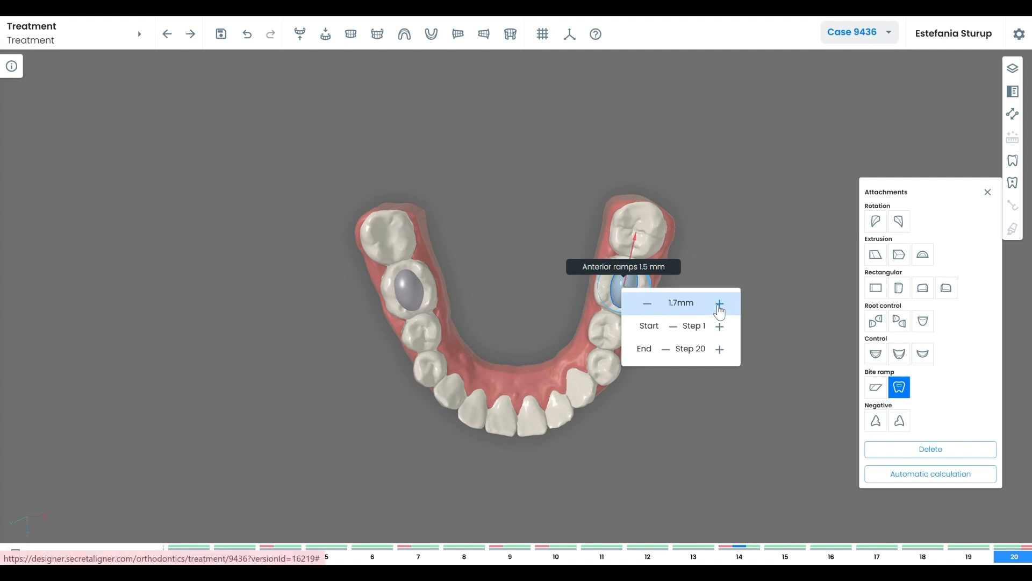
left_click(662, 369)
Add the second negative attachment type to the lingual side of a lower central incisor in all steps.
right_click_drag(529, 344, 525, 254)
right_click_drag(786, 445, 596, 291)
left_click(473, 196)
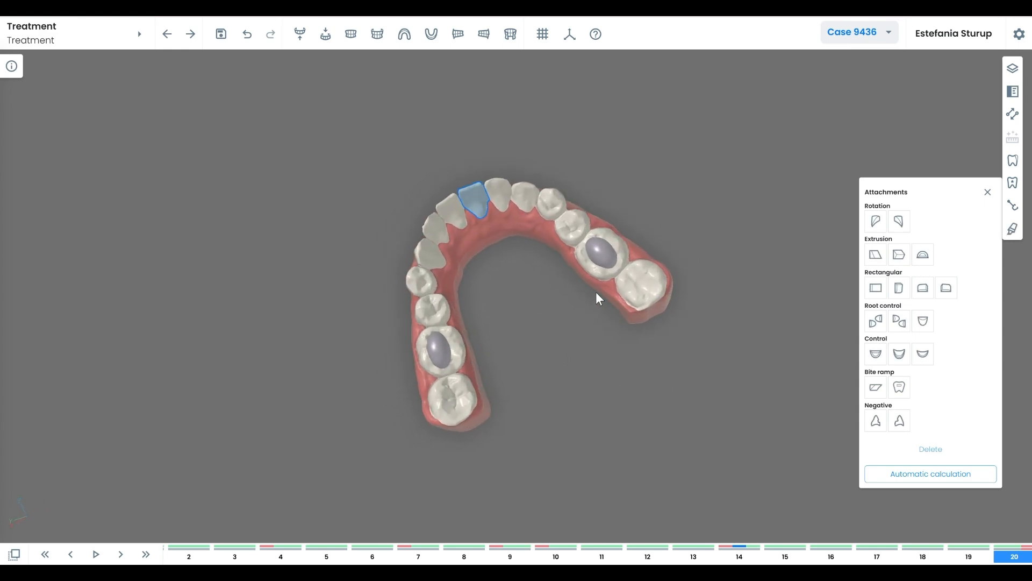
left_click(899, 420)
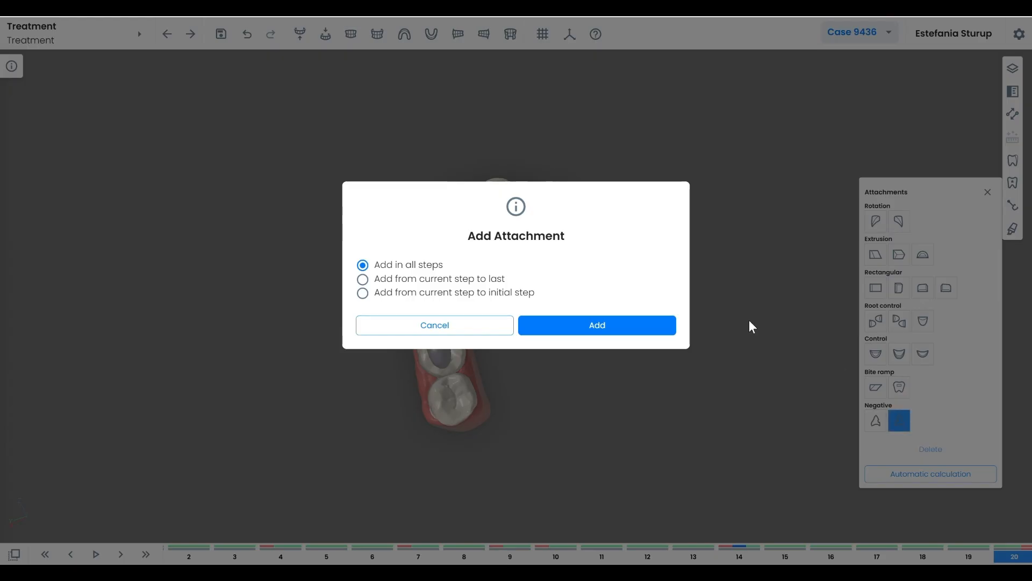
left_click(598, 325)
left_click(518, 264)
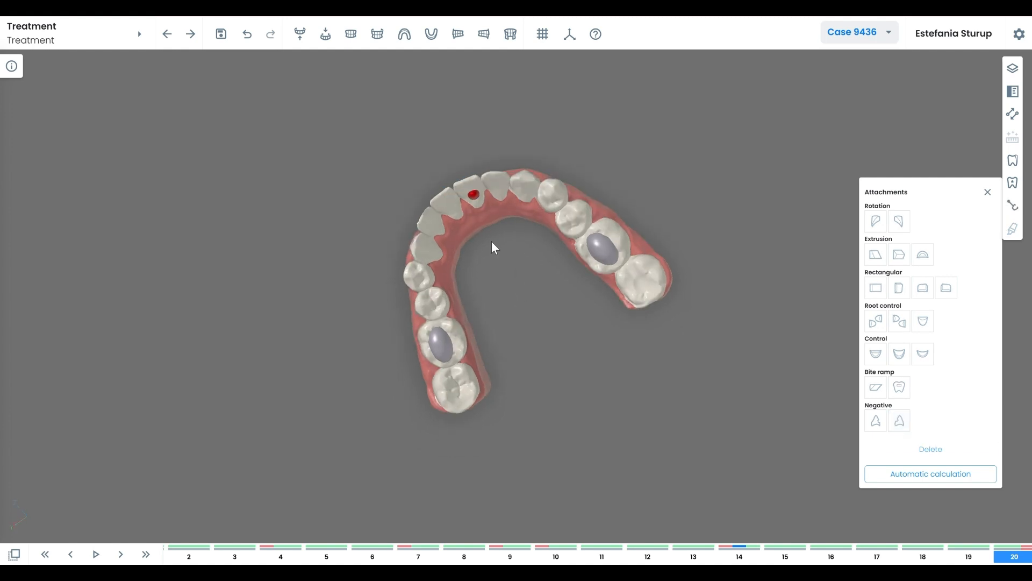
Advance the case from Treatment to the Publish production stage, continuing past the potential-issues check.
mouse_move(476, 193)
right_click_drag(476, 191, 488, 228)
right_click_drag(544, 332, 417, 226)
left_click(353, 40)
right_click_drag(605, 183, 570, 228)
left_click(189, 36)
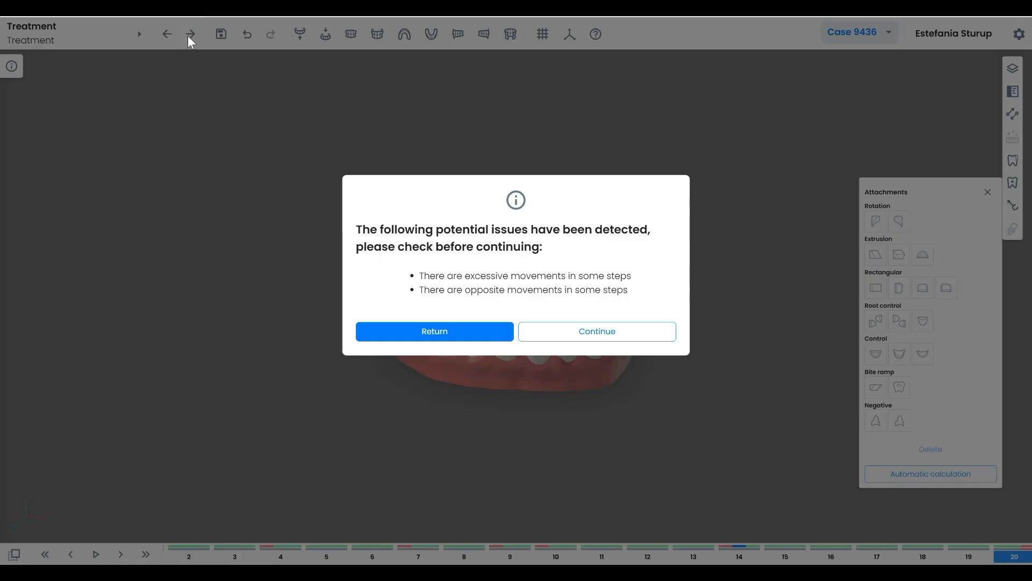
left_click(564, 333)
right_click_drag(618, 300, 478, 291)
right_click_drag(618, 263, 608, 338)
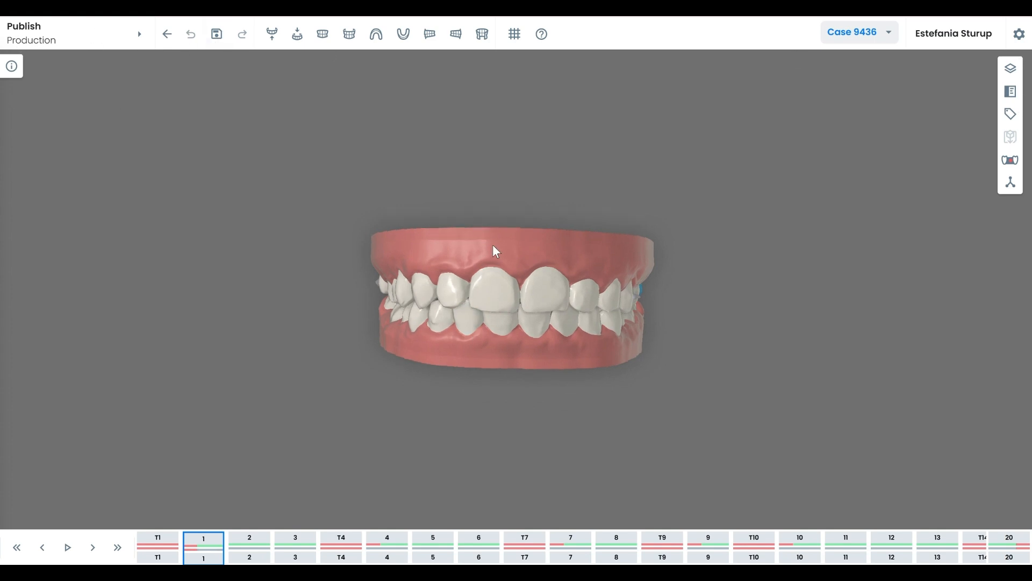
Show the occlusogram and review the upper arch's occlusal contacts step by step through step 20.
left_click_drag(493, 244, 588, 253)
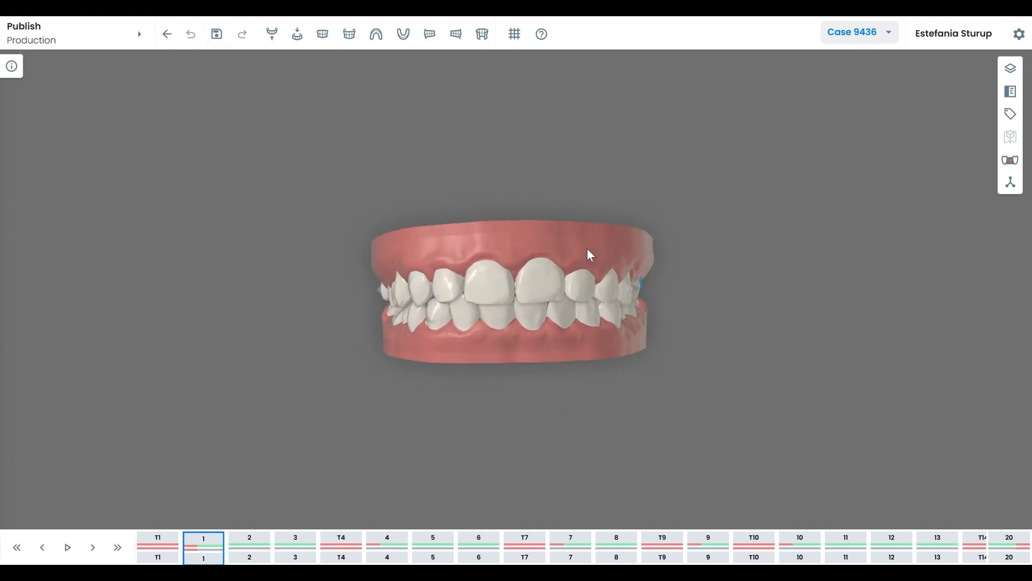
left_click(1010, 69)
left_click(919, 103)
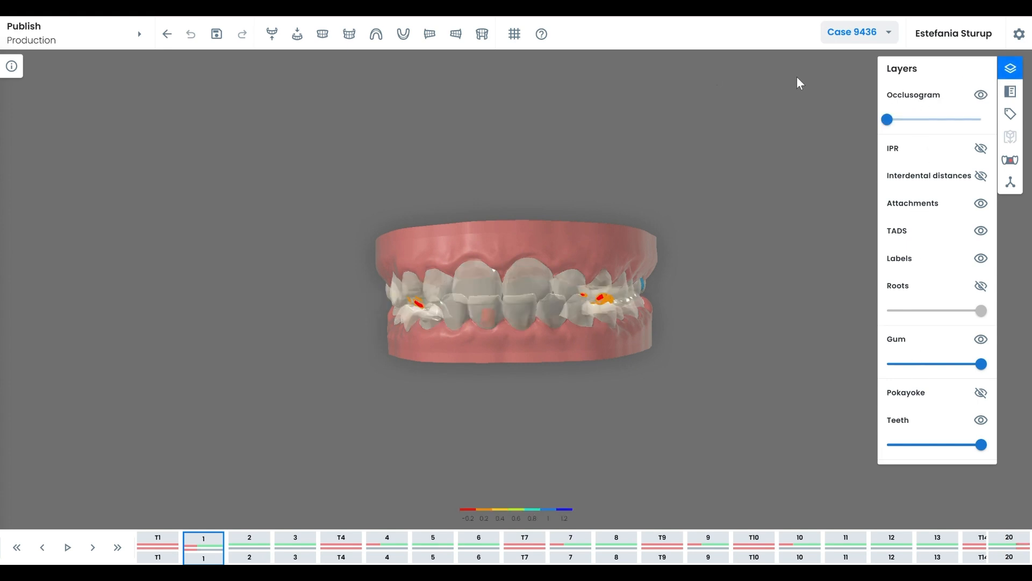
left_click(272, 34)
key("Right")
key("Right")
key("Right")
key("Right")
key("Right")
key("Right")
key("Right")
key("Right")
key("Right")
key("Right")
key("Right")
key("Right")
key("Right")
key("Right")
key("Right")
key("Right")
key("Right")
key("Right")
key("Right")
key("Right")
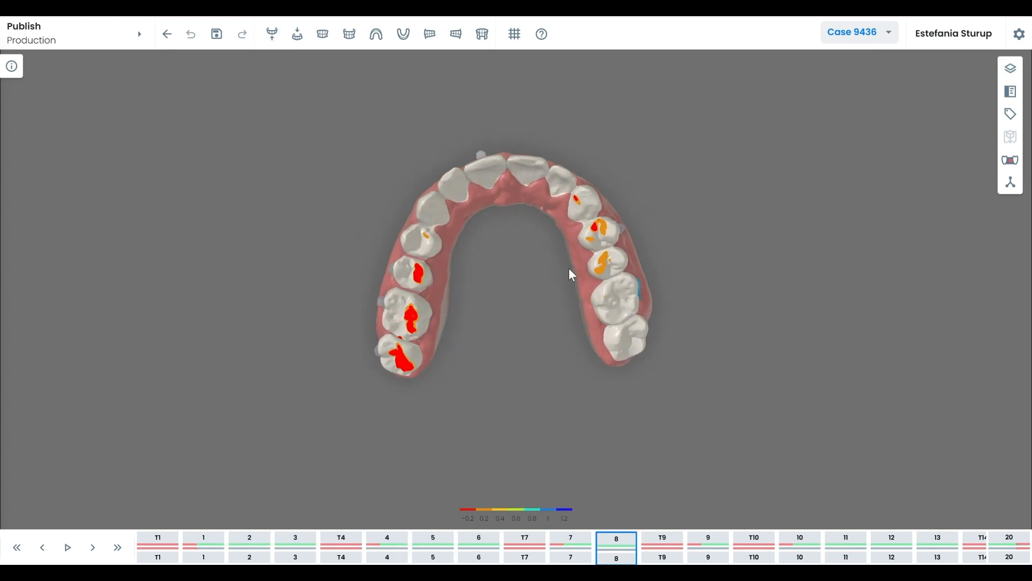
key("Right")
key("Right")
key("Right")
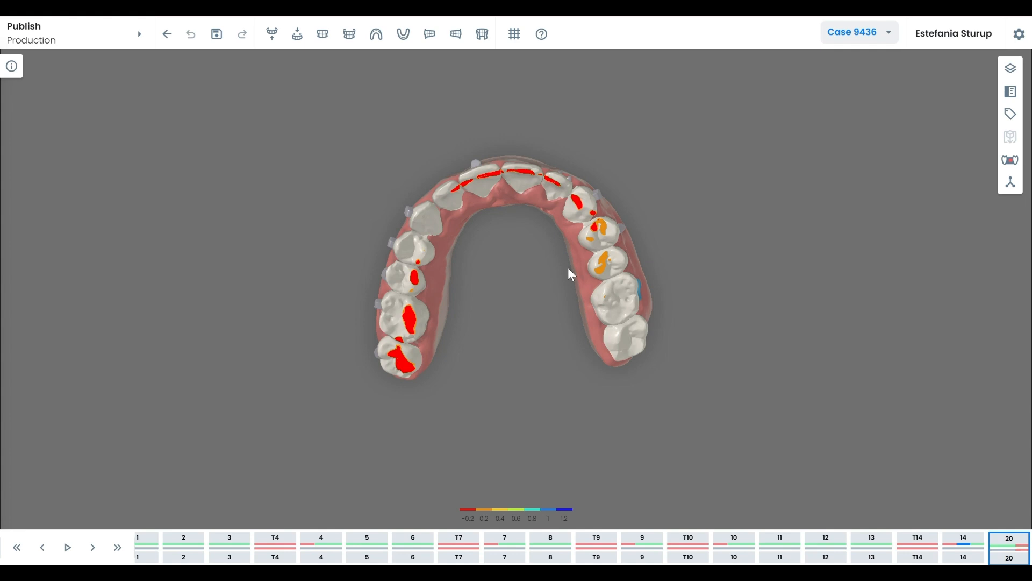
Hide the occlusogram, check the IPR layer, and review the interdental distances on the upper arch from the first step.
left_click(1010, 69)
left_click(981, 95)
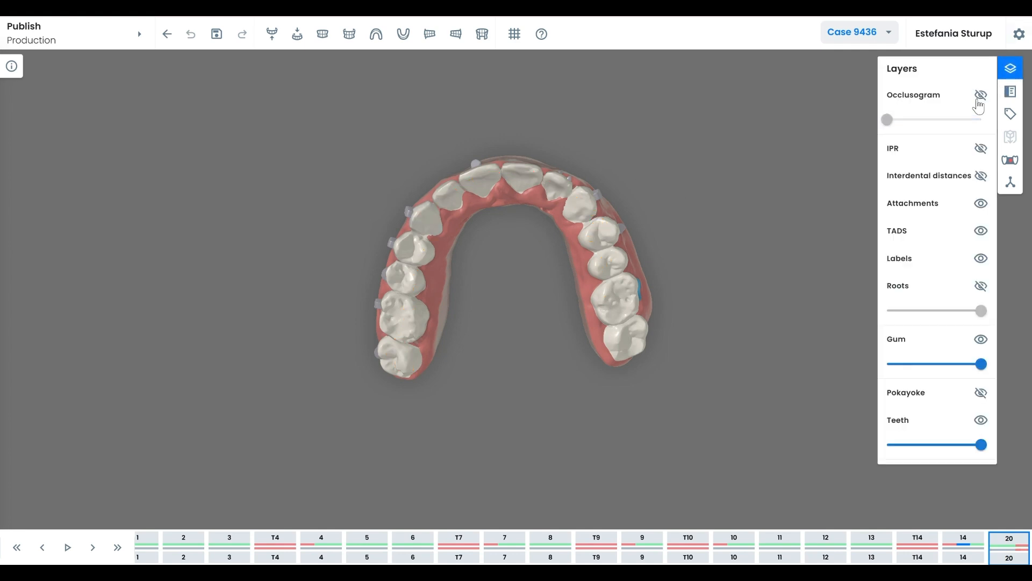
left_click(981, 150)
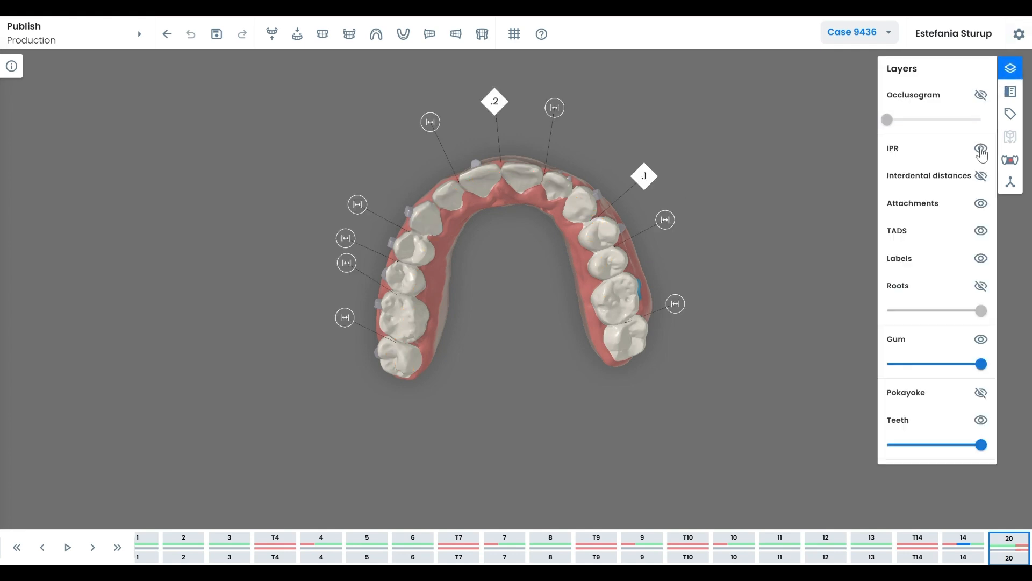
left_click(981, 149)
left_click(980, 176)
left_click_drag(525, 282, 540, 259)
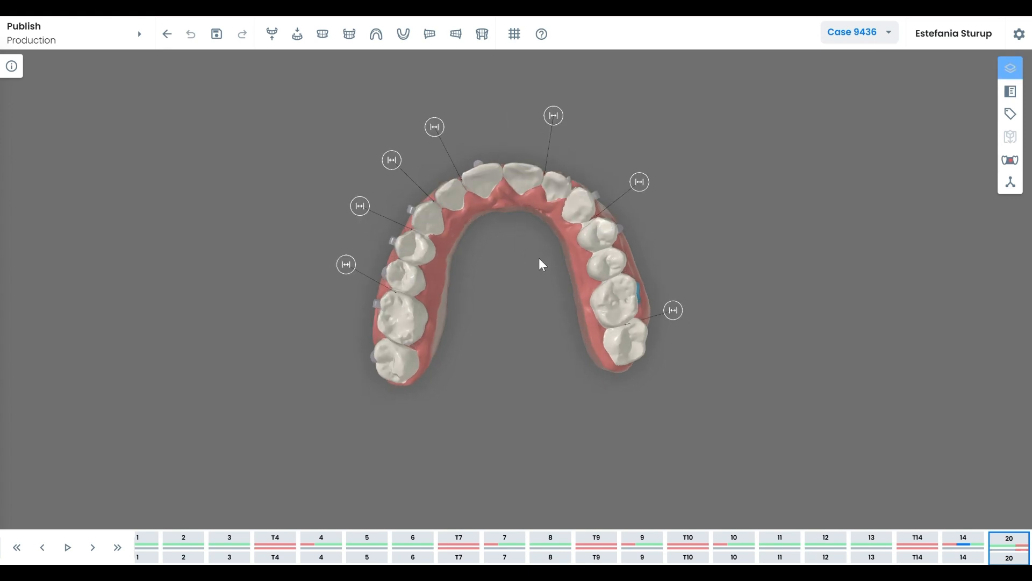
left_click(15, 547)
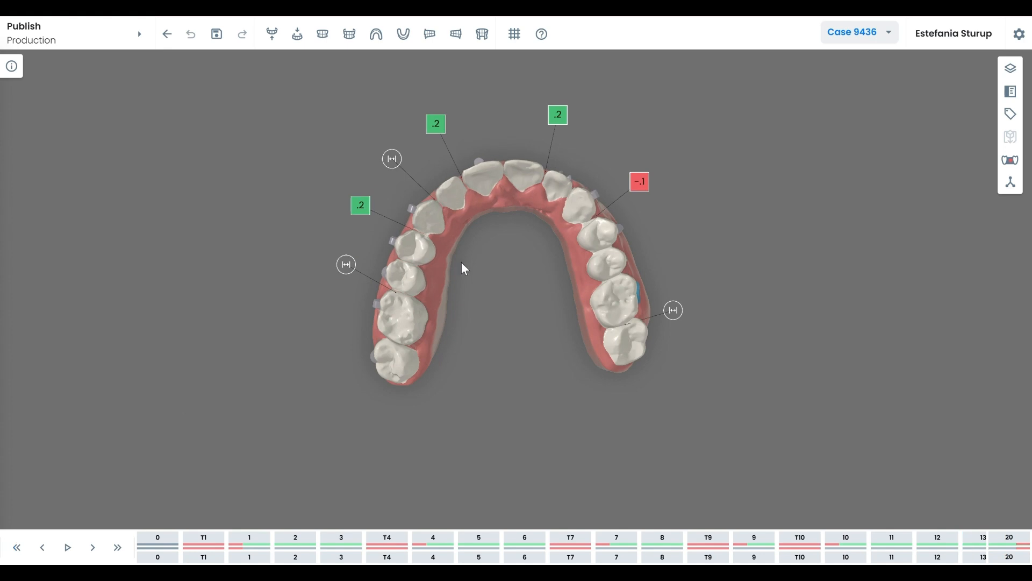
Add a step-number label to the buccal side of upper left molar 27, adjust its placement and check it across the steps.
left_click(1011, 114)
left_click_drag(500, 288, 562, 368)
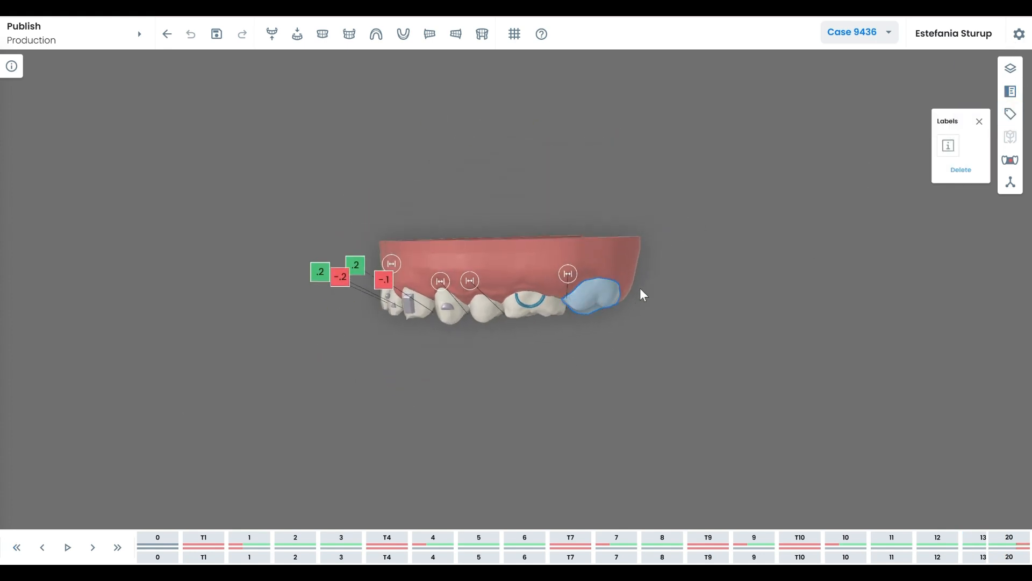
left_click(948, 145)
left_click(596, 323)
scroll(719, 334, "up", 3)
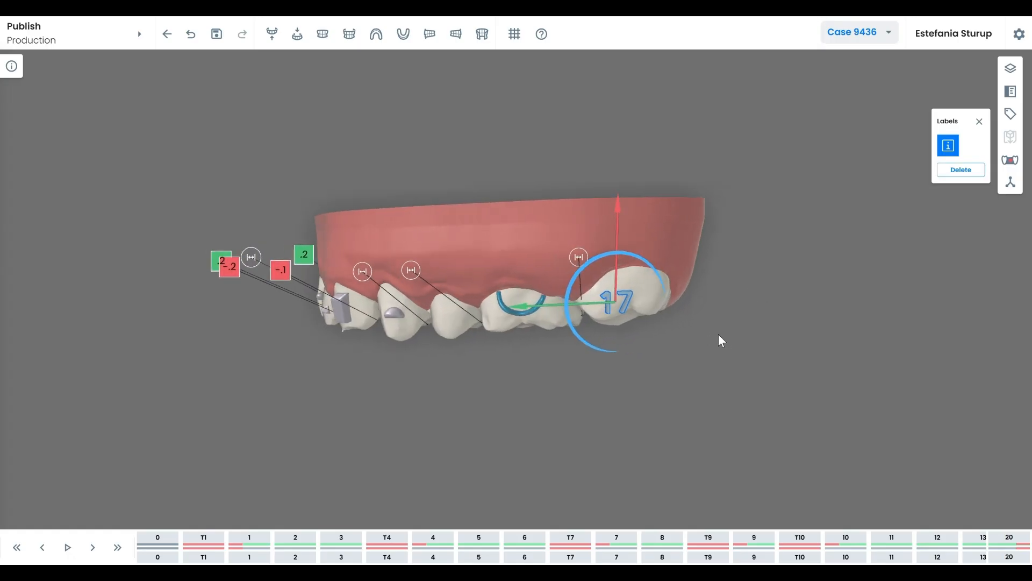
left_click_drag(719, 334, 709, 333)
mouse_move(607, 243)
left_mouse_down()
mouse_move(607, 234)
mouse_move(604, 258)
left_mouse_up()
key("s")
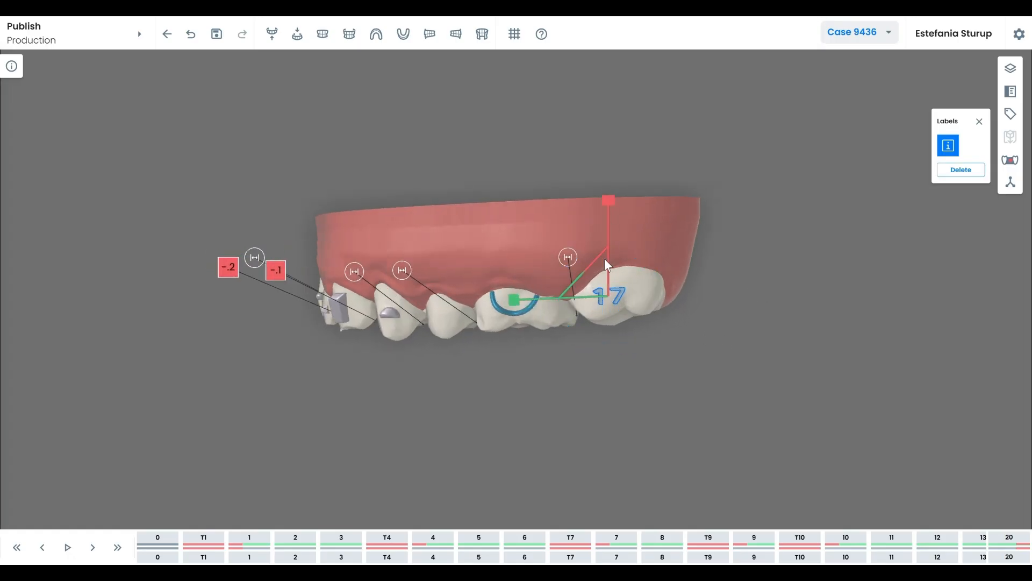
left_click(596, 300)
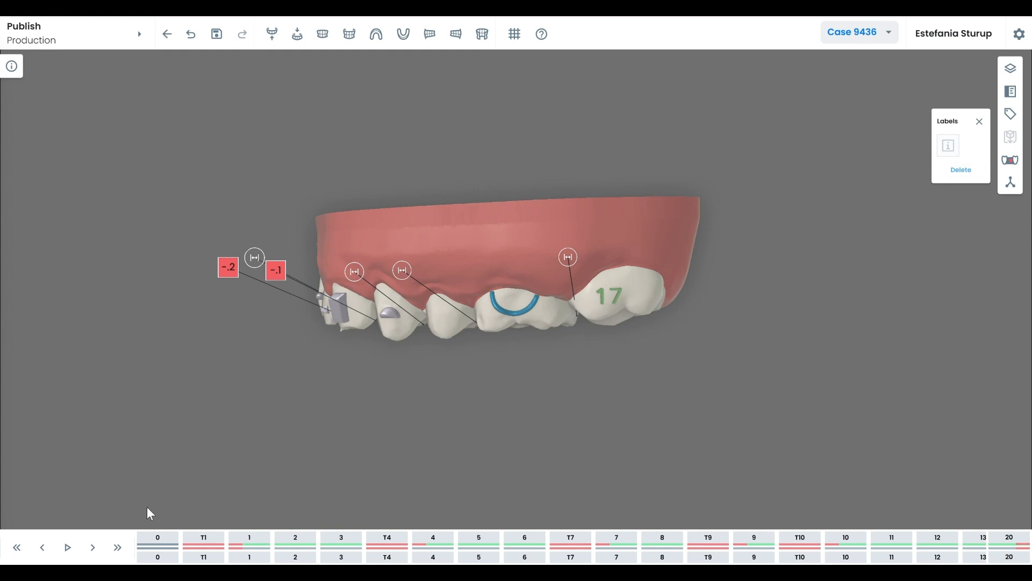
left_click(17, 547)
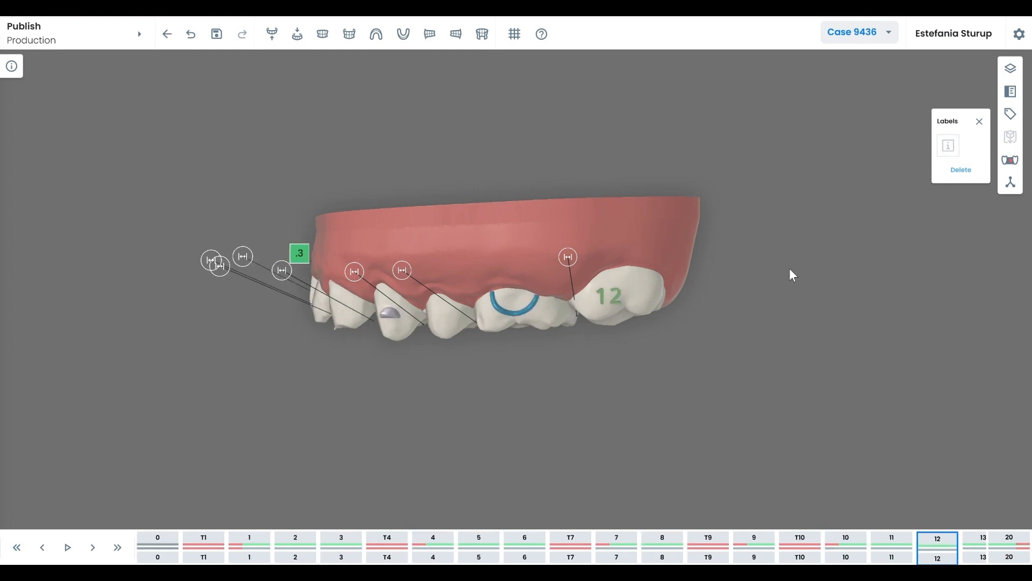
left_click(1007, 115)
Add blockers to the treatment and inspect the one between upper teeth 15 and 16 at step 10.
left_click_drag(630, 227, 592, 131)
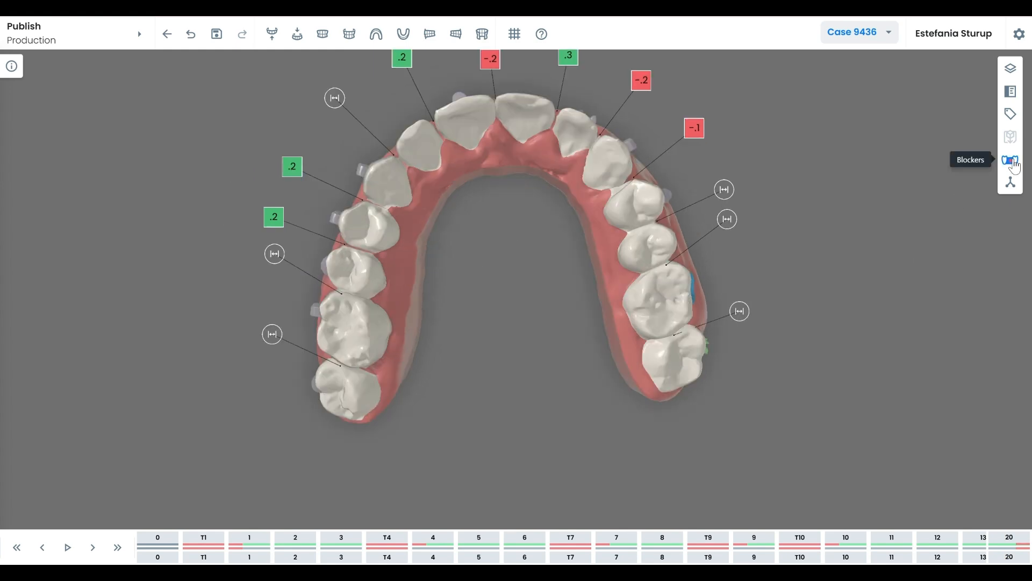
left_click(1012, 161)
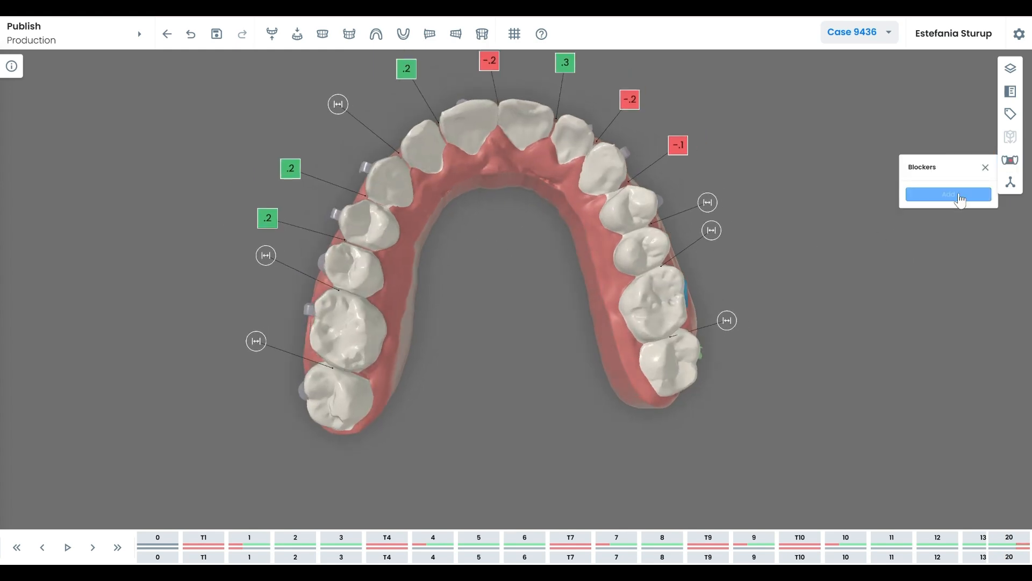
left_click(960, 201)
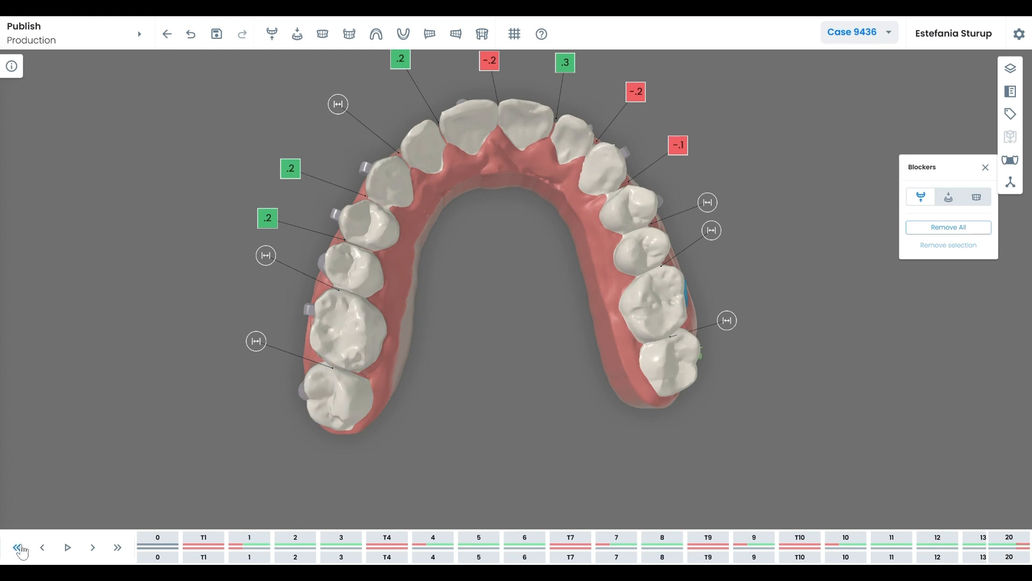
left_click(19, 547)
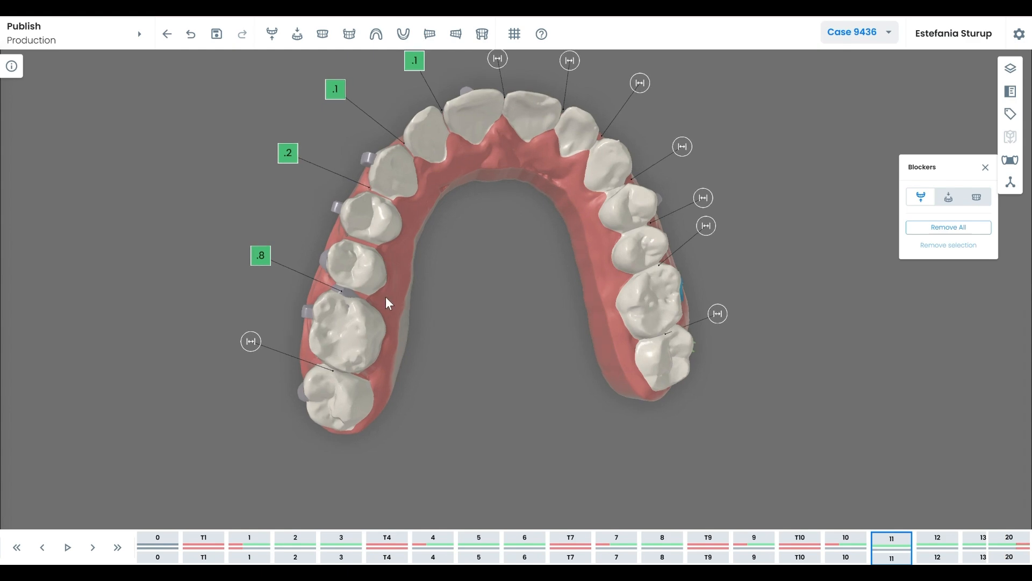
key("Left")
scroll(352, 290, "up", 5)
right_click_drag(393, 288, 579, 289)
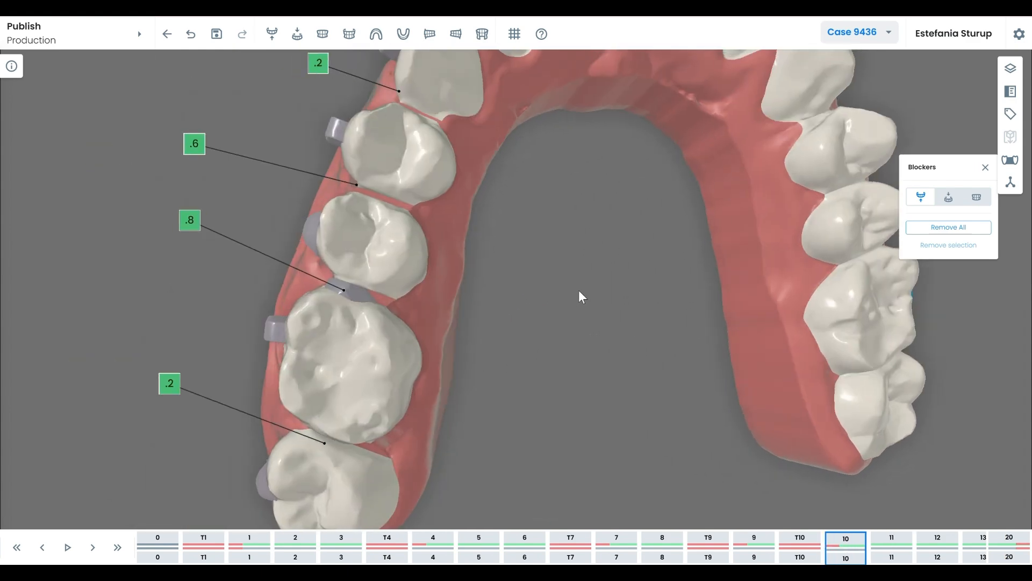
Rotate and widen the blocker between upper teeth 15 and 16 at step 10.
left_click(360, 289)
left_click_drag(422, 294, 411, 350)
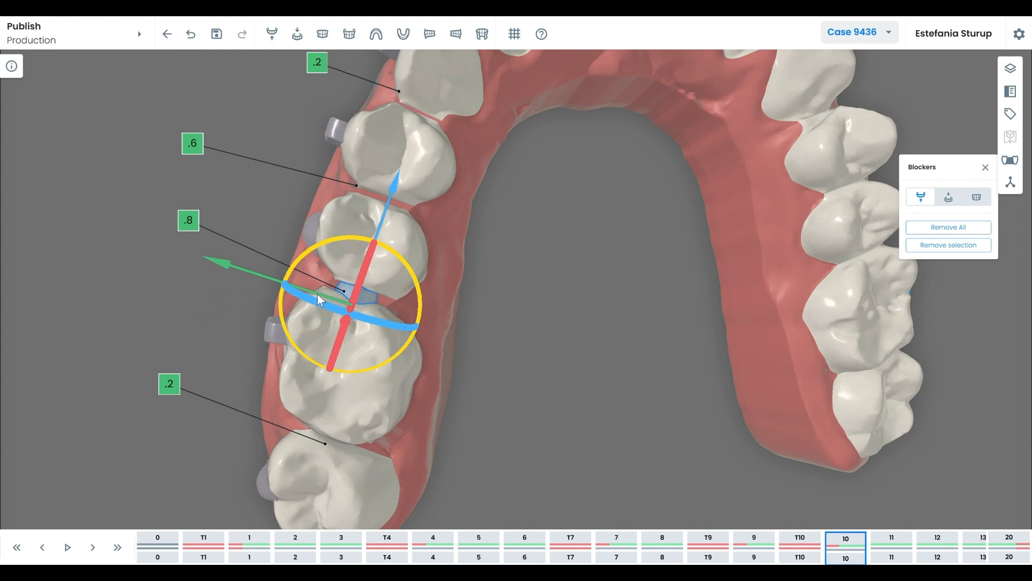
left_click_drag(256, 272, 98, 227, "shift")
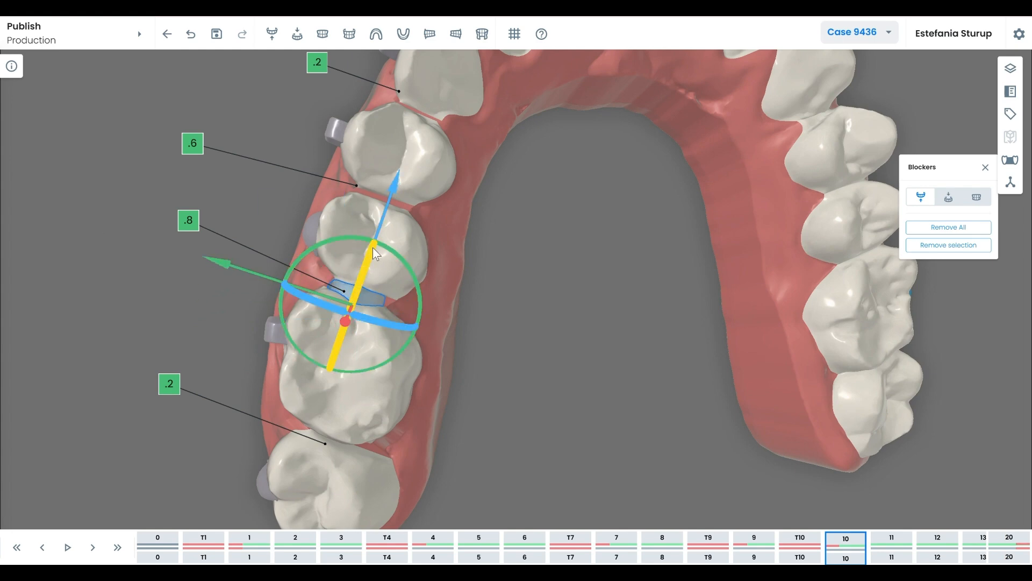
left_click(536, 322)
Add a blocker in all steps at the 0.6 interdental distance between upper teeth 14 and 15.
right_click_drag(535, 322, 545, 290)
scroll(549, 288, "down", 5)
left_click_drag(550, 287, 550, 308)
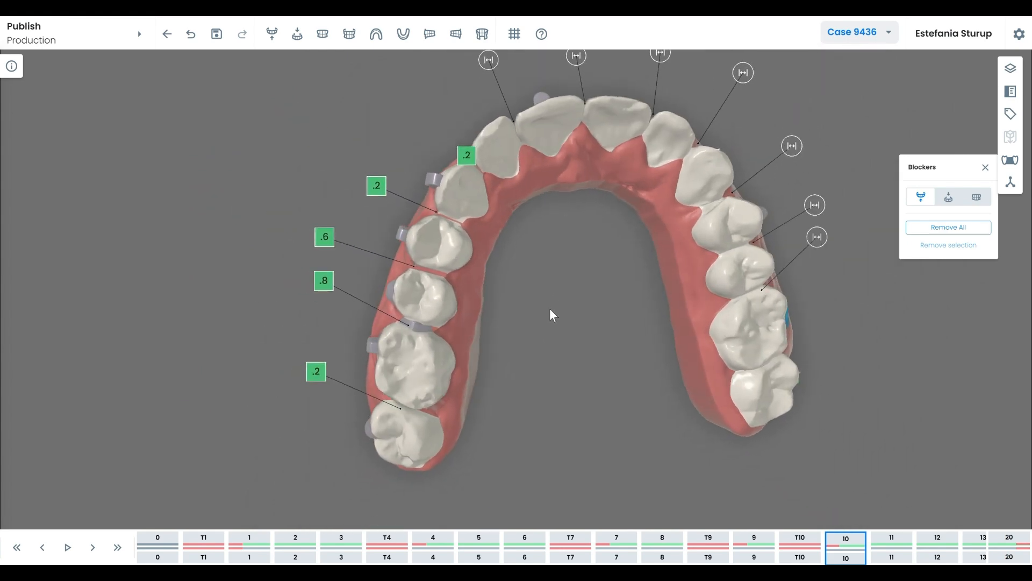
right_click(330, 238)
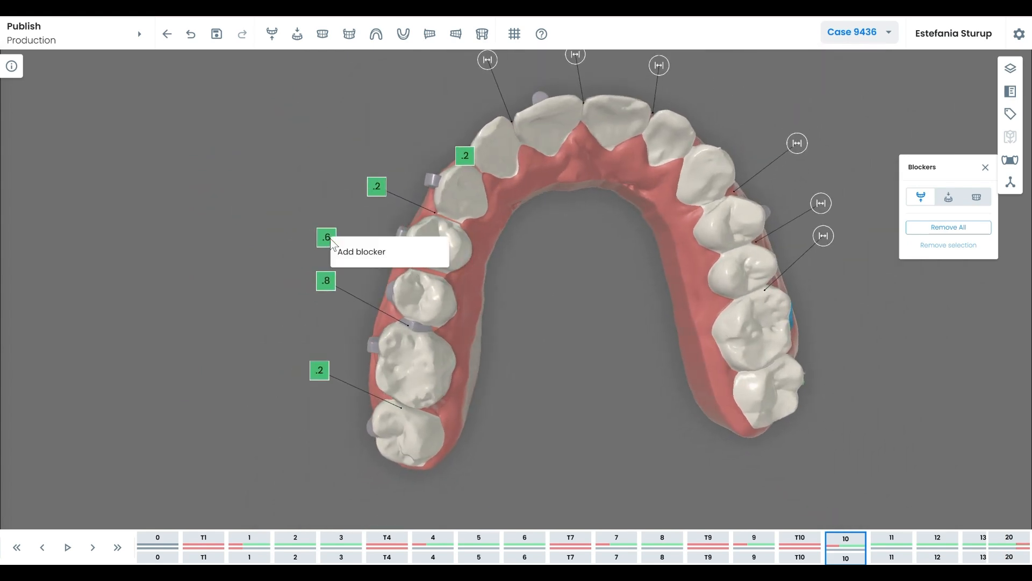
left_click(354, 259)
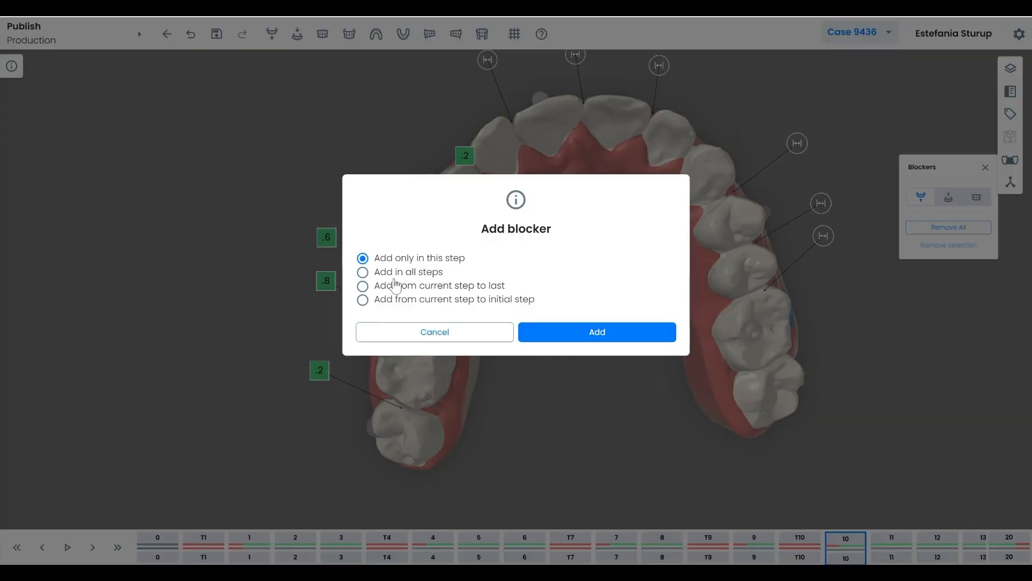
left_click(362, 271)
left_click(596, 340)
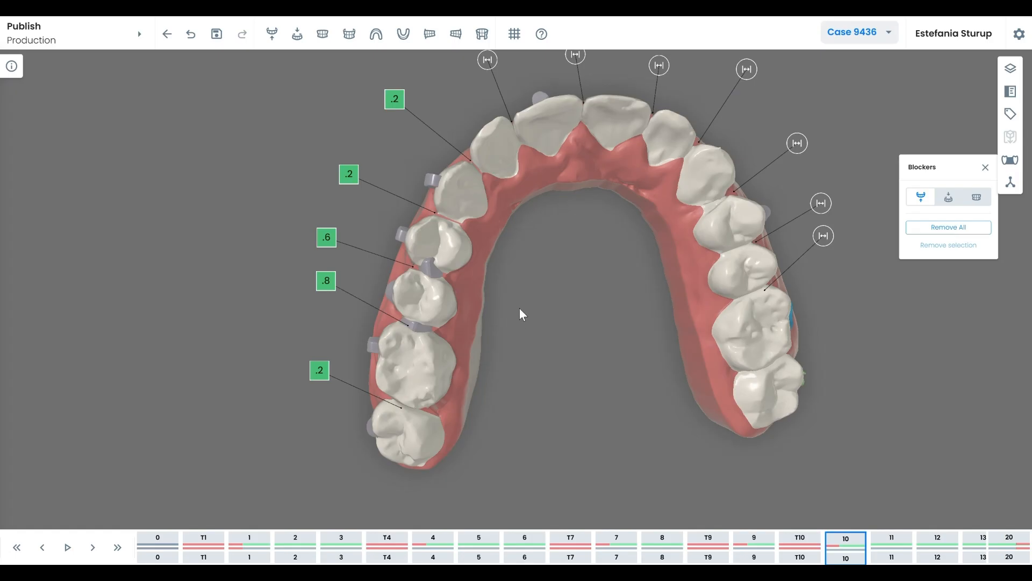
Check the rotation and scaling handles of the blocker between upper teeth 14 and 15, then leave the blockers tool.
left_click(426, 268)
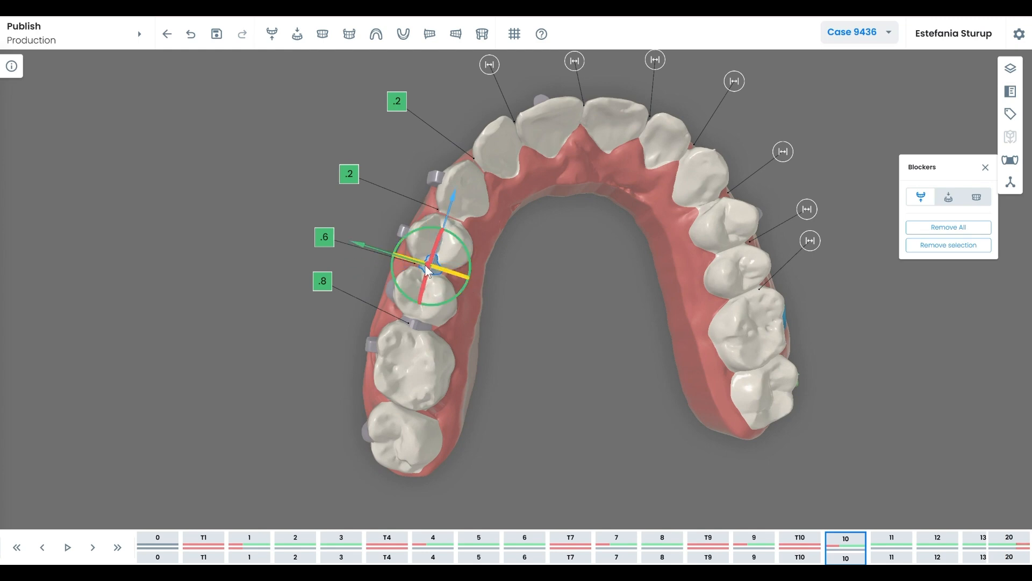
key("s")
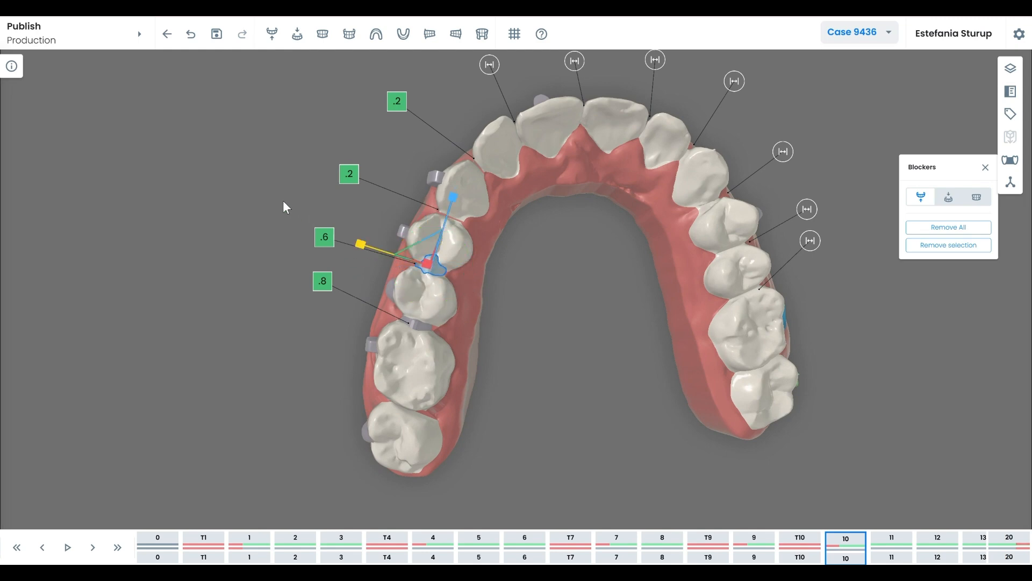
key("s")
left_click(564, 328)
scroll(563, 301, "down", 3)
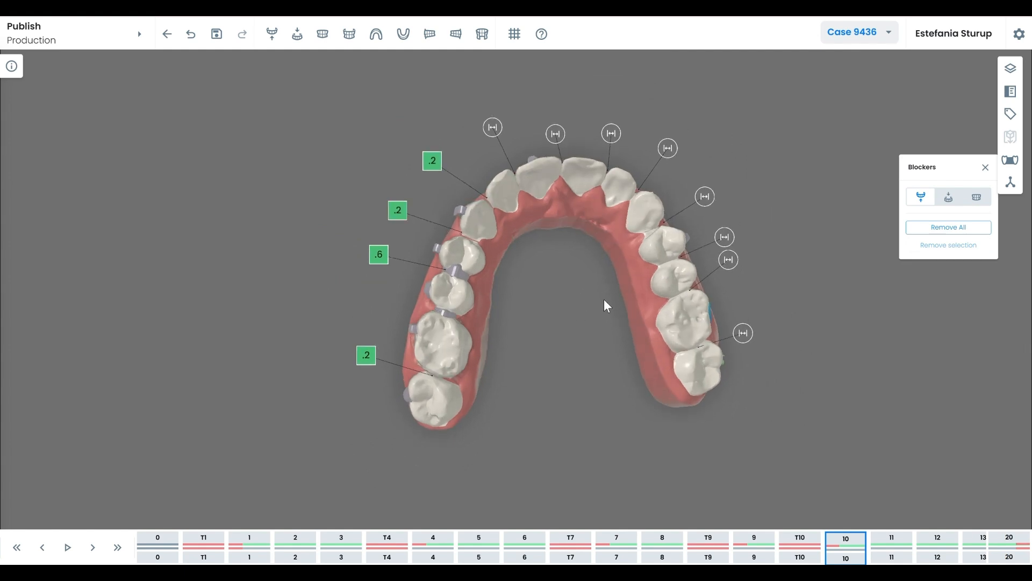
middle_click_drag(604, 299, 593, 320)
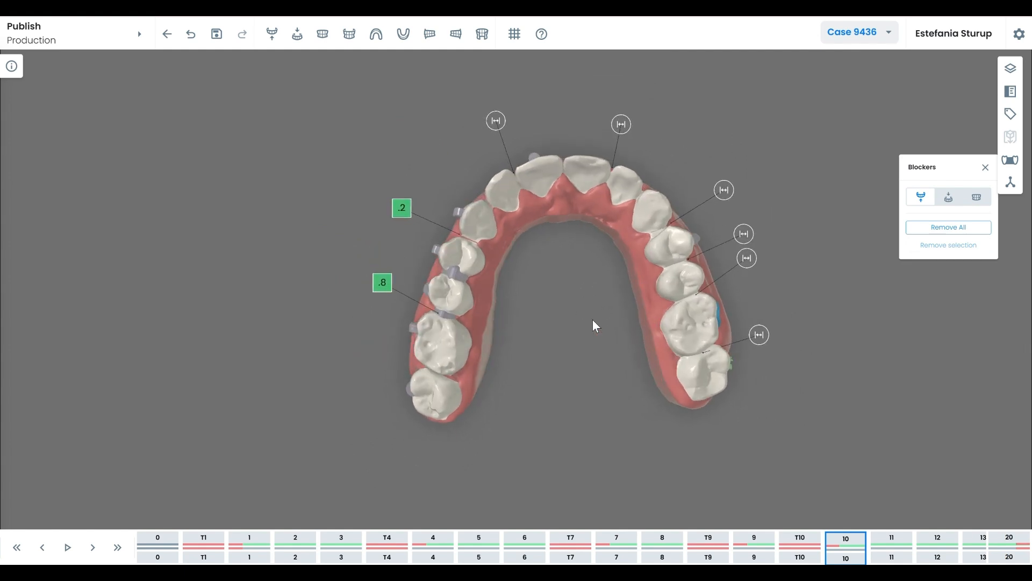
left_click(985, 167)
middle_click_drag(552, 285, 576, 292)
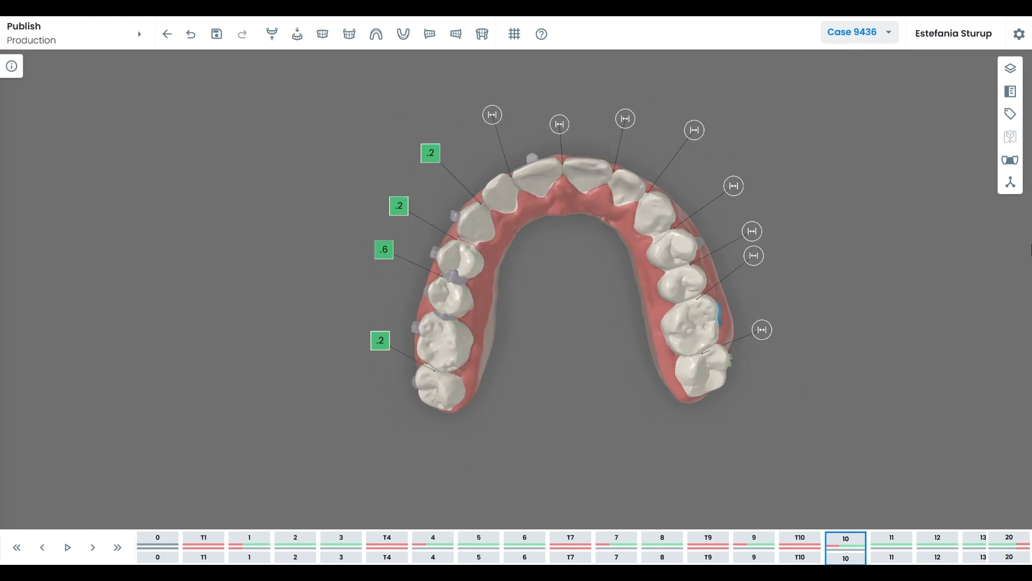
Enable the pokayoke on the models and adjust its sideways position inside the upper arch.
left_click(1010, 182)
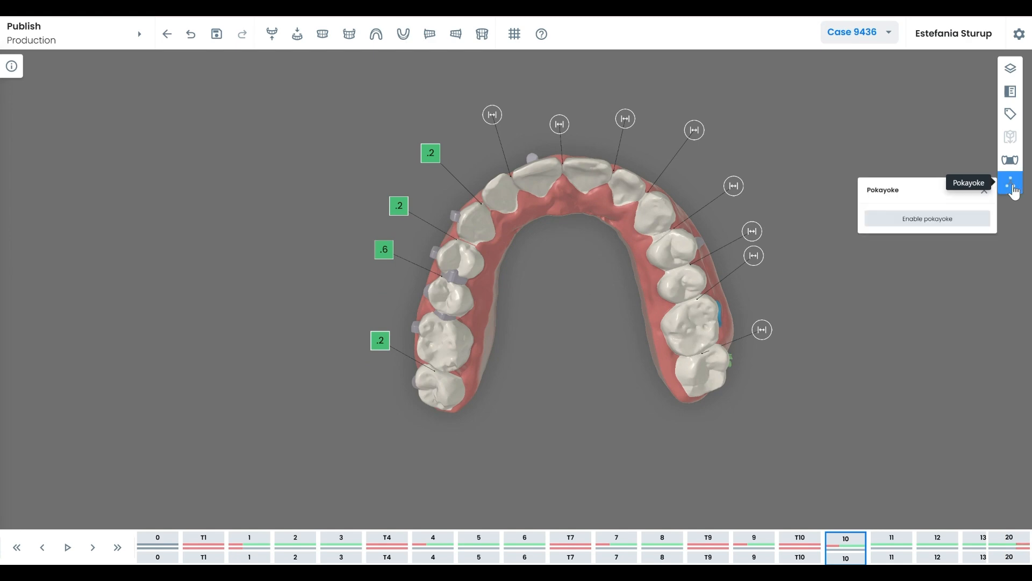
left_click(946, 228)
middle_click_drag(618, 317, 582, 283)
left_click(582, 282)
middle_click_drag(585, 349, 595, 352)
mouse_move(612, 251)
left_mouse_down()
mouse_move(578, 251)
mouse_move(604, 252)
left_mouse_up()
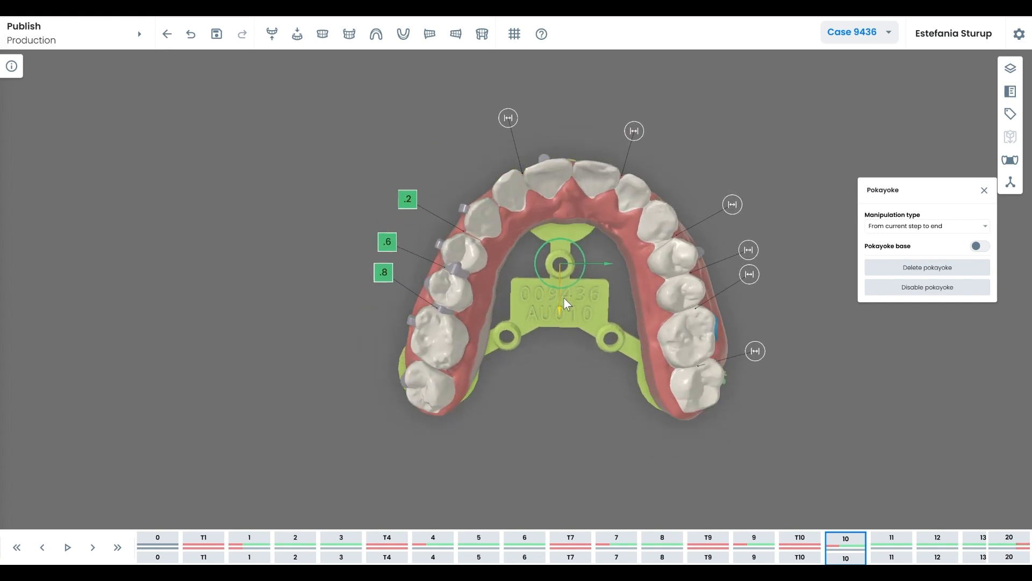
middle_click_drag(576, 301, 596, 273)
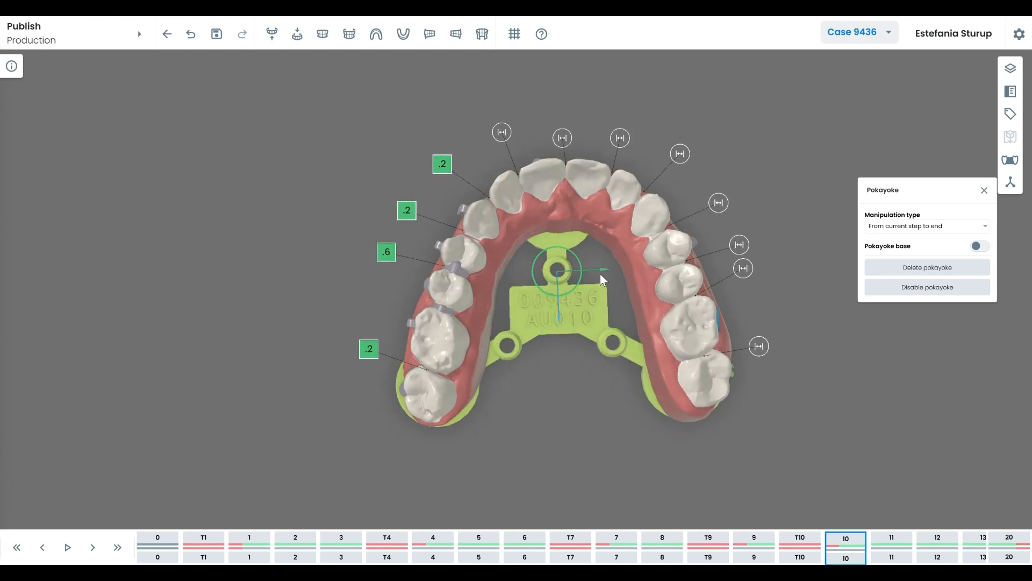
left_click_drag(600, 274, 604, 270)
left_click(595, 392)
middle_click_drag(594, 393, 574, 291)
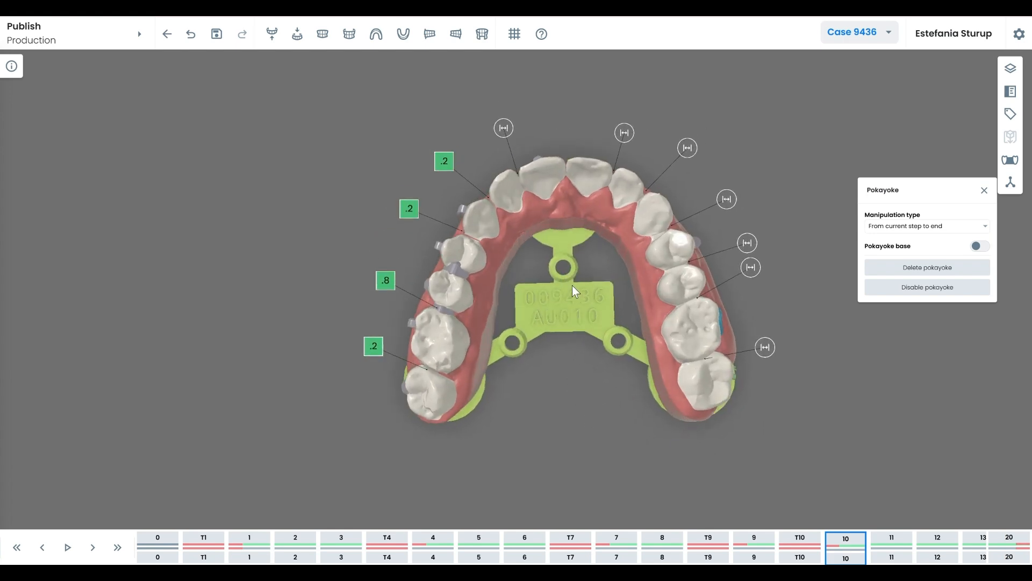
middle_click_drag(555, 236, 467, 268)
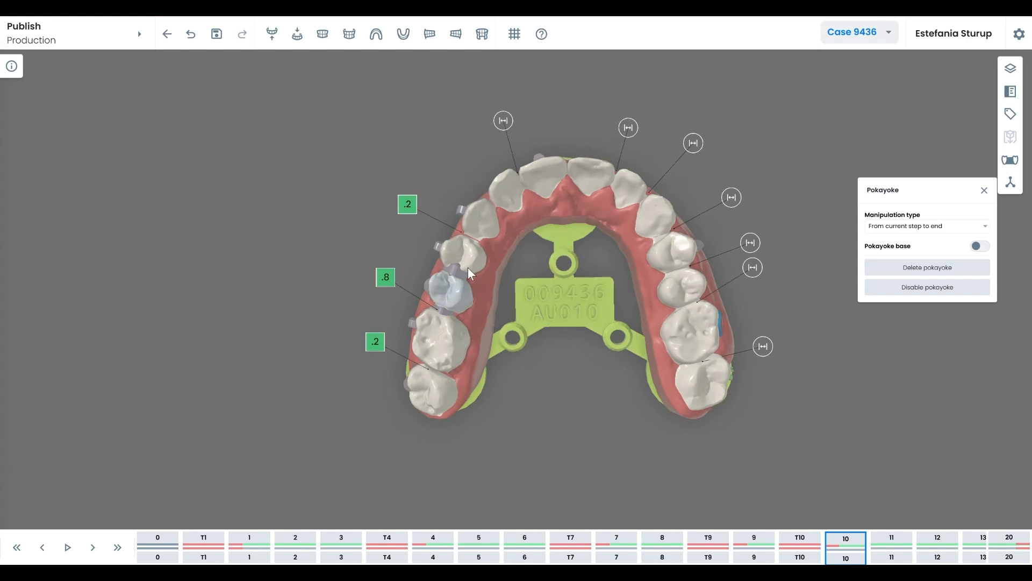
middle_click_drag(565, 344, 587, 352)
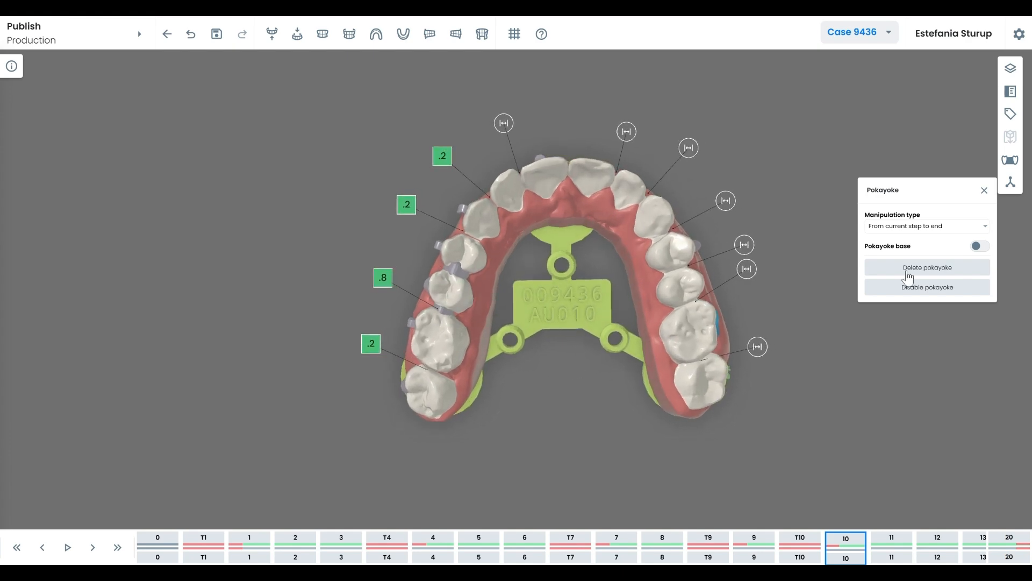
Show the pokayoke base, inspect how the upper model sits on it, and leave the pokayoke tool.
left_click(979, 246)
left_click(579, 269)
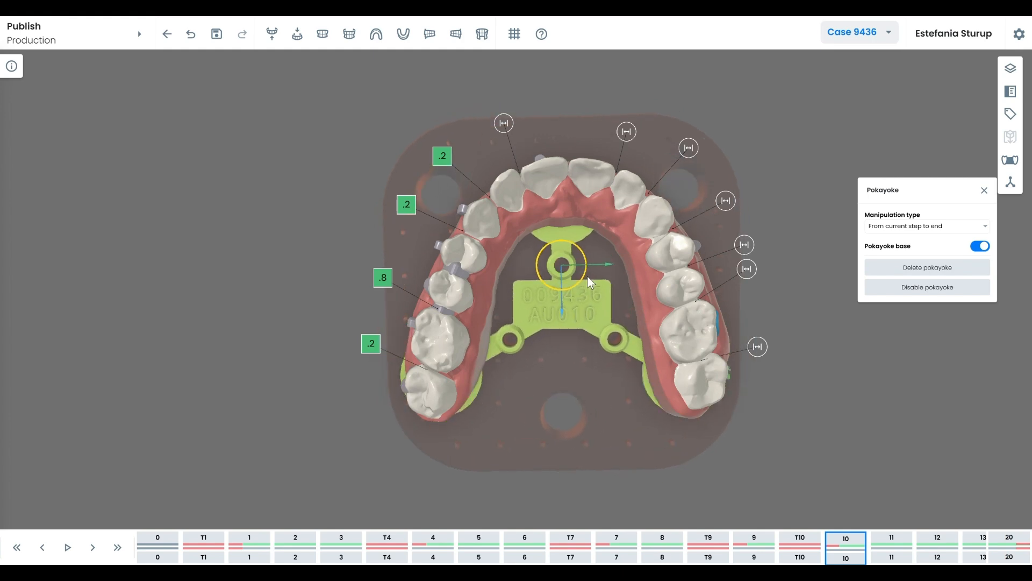
middle_click_drag(734, 420, 553, 387)
left_click(534, 361)
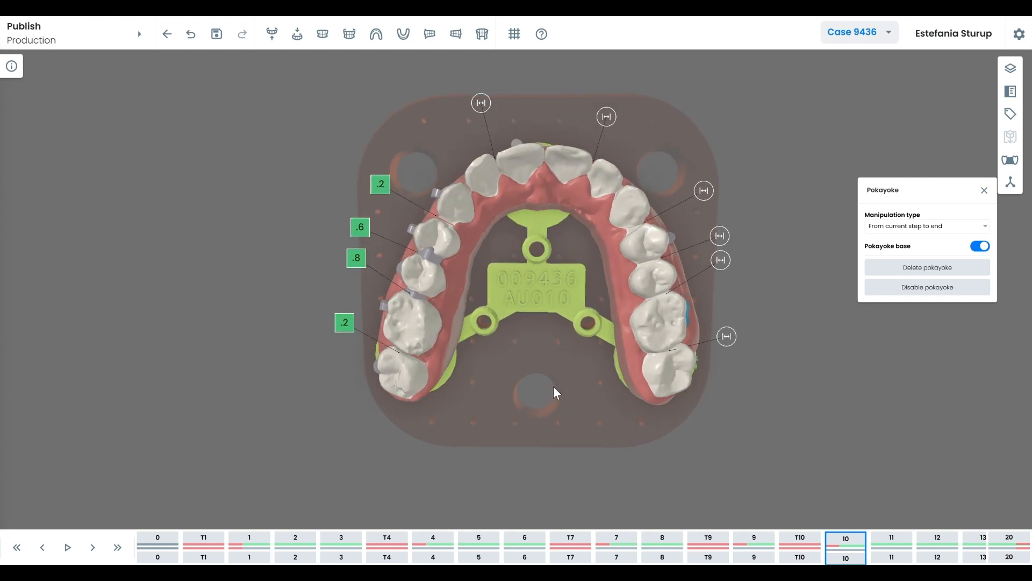
middle_click_drag(721, 334, 499, 356)
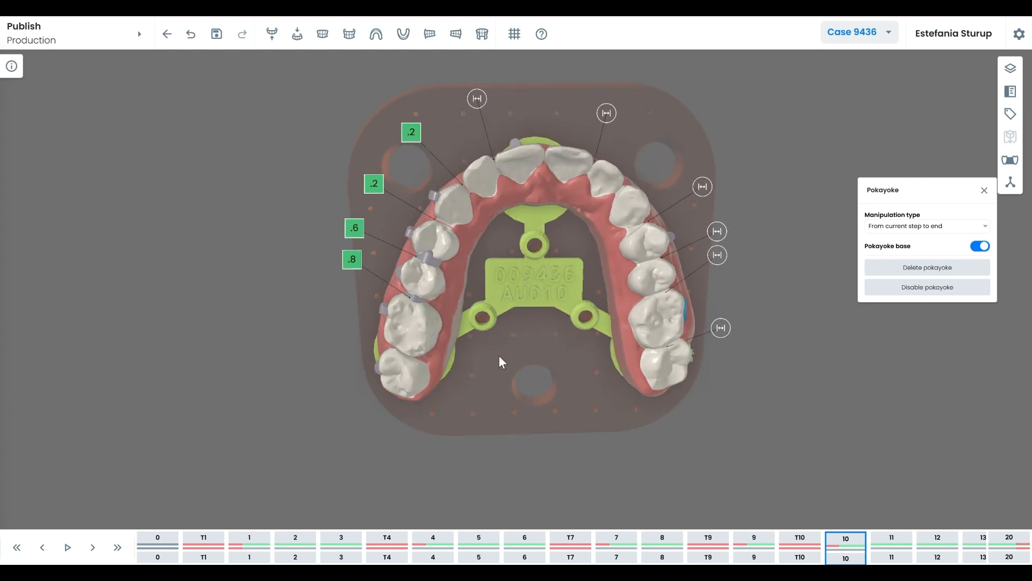
mouse_move(572, 337)
middle_mouse_down()
mouse_move(560, 338)
mouse_move(577, 335)
middle_mouse_up()
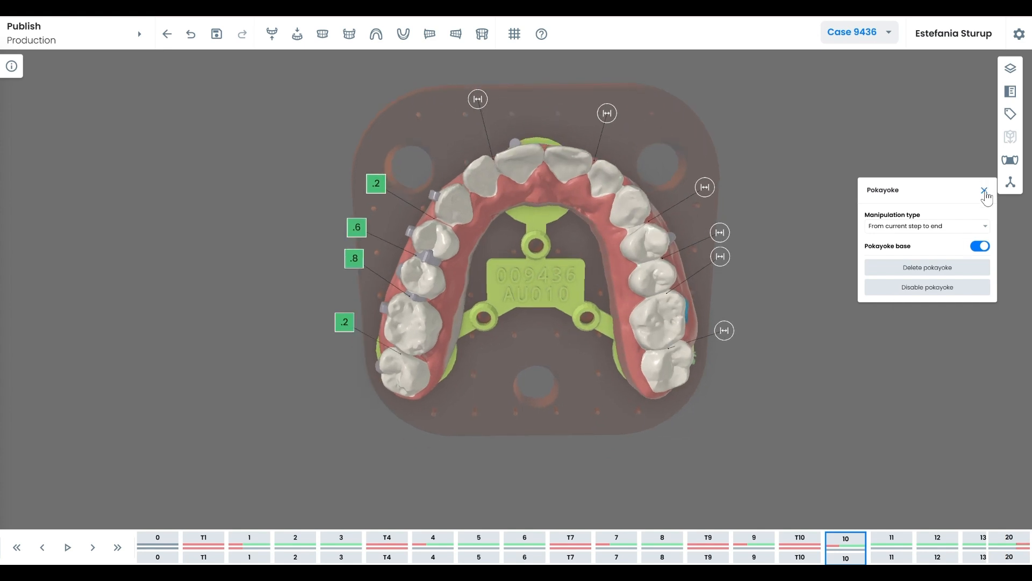
left_click(984, 191)
Select steps 1 to 3 and download their models as STL files in a ZIP archive.
middle_click_drag(528, 380, 572, 353)
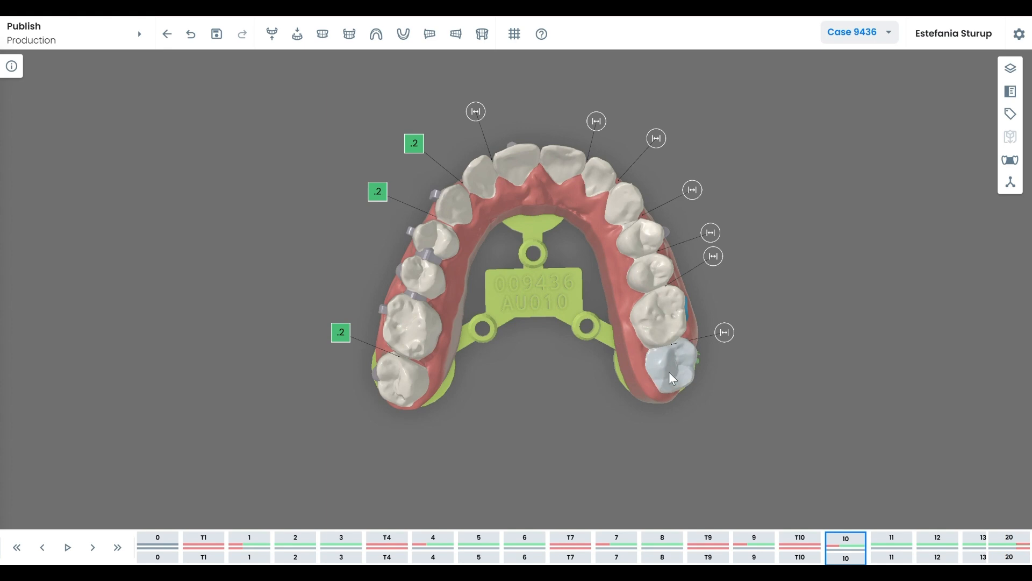
middle_click_drag(585, 382, 552, 406)
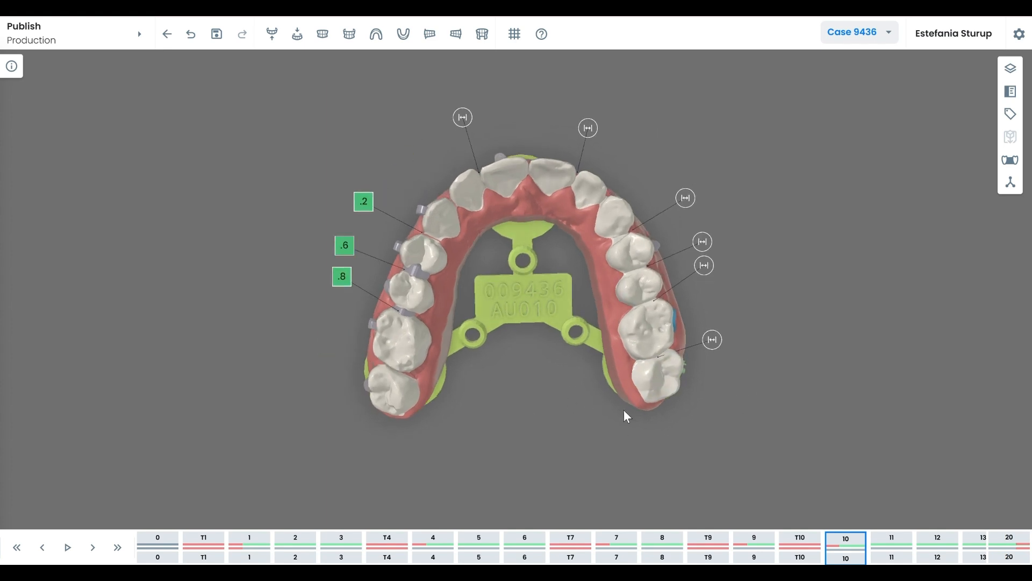
left_click(249, 539)
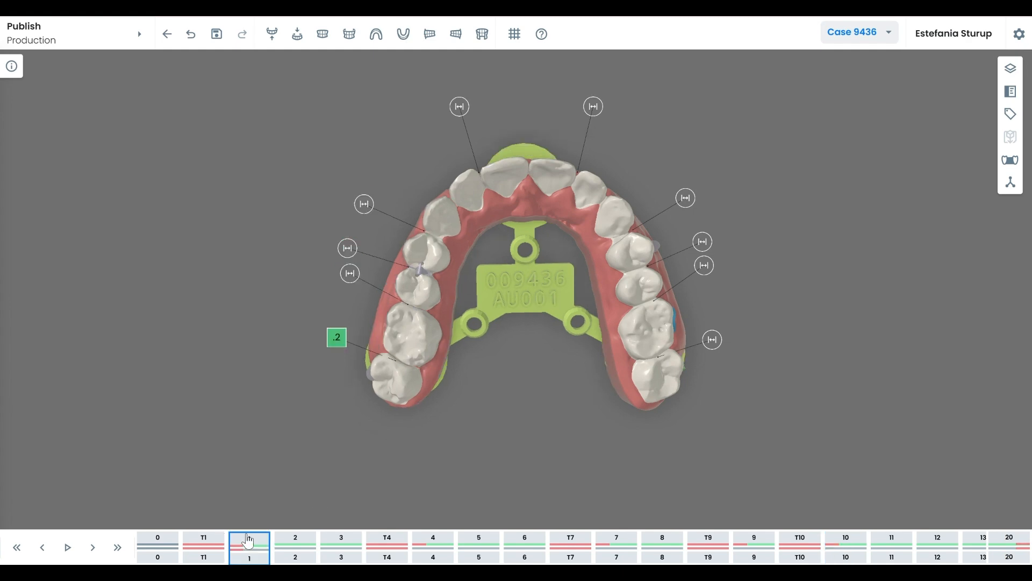
left_click(344, 543)
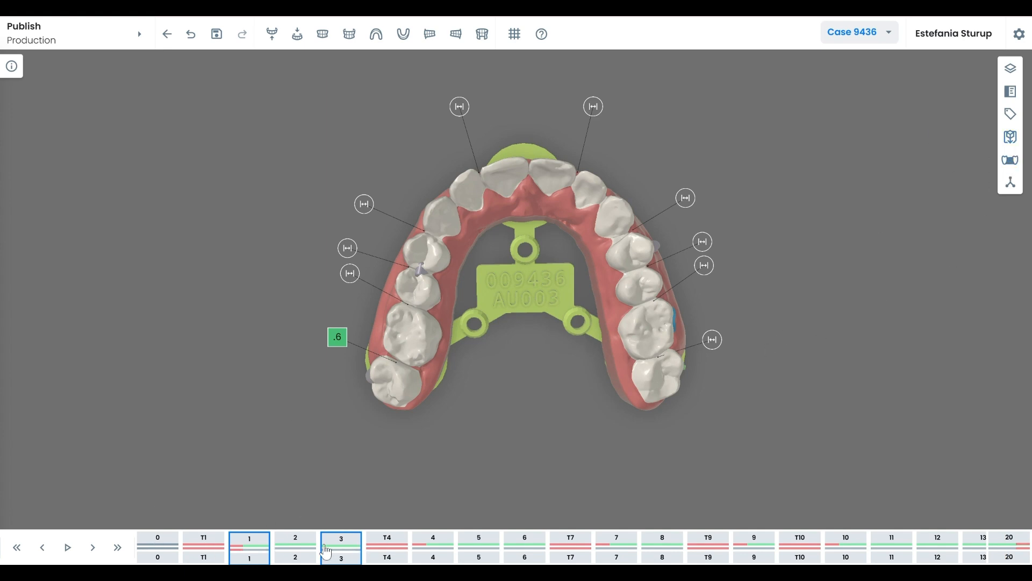
left_click(1011, 141)
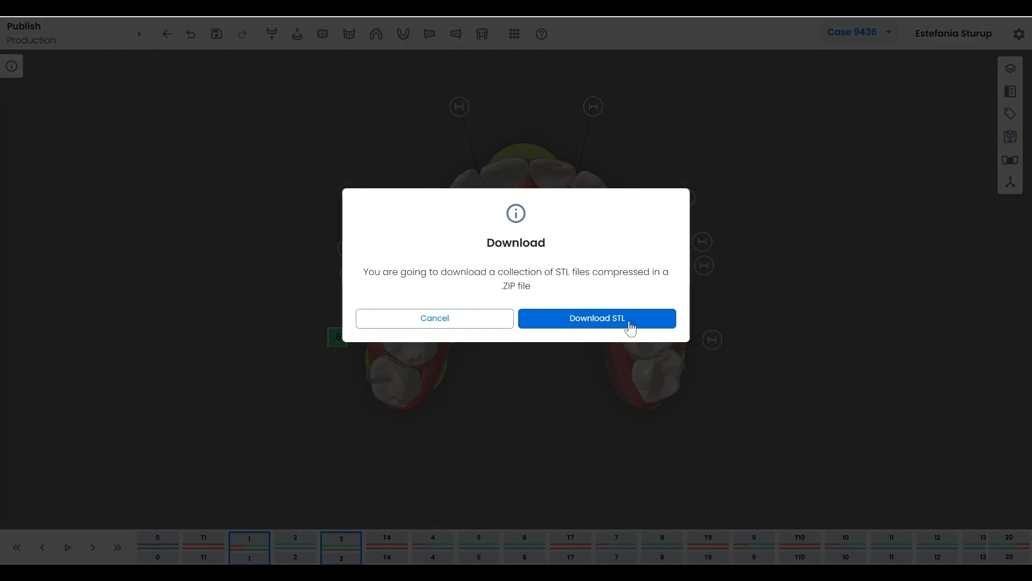
left_click(597, 318)
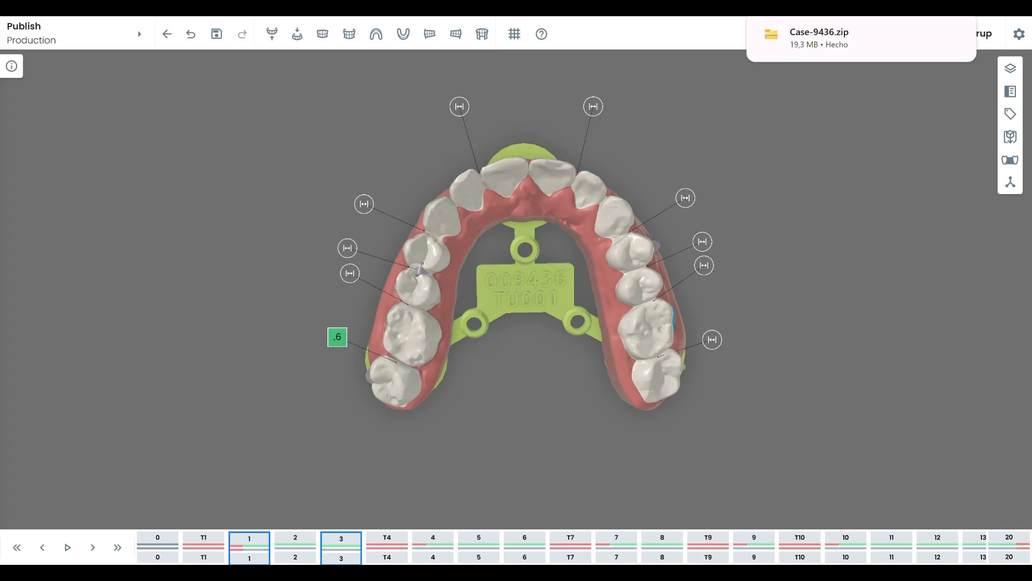
Open the downloaded ZIP and inspect the AU001 STL in the mesh viewer with duplicated vertices unified, then return to the treatment.
left_click(812, 48)
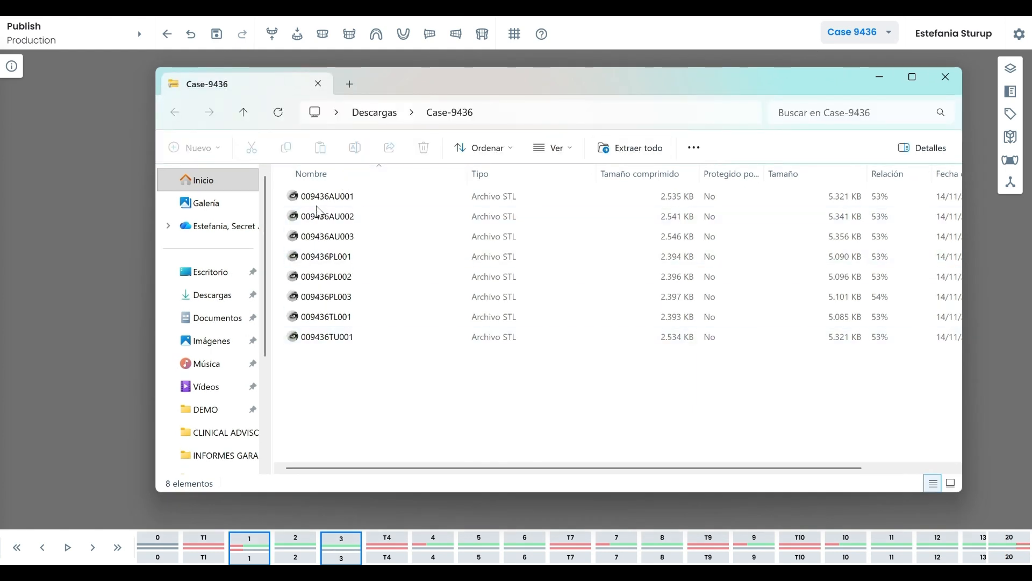
left_click(341, 197)
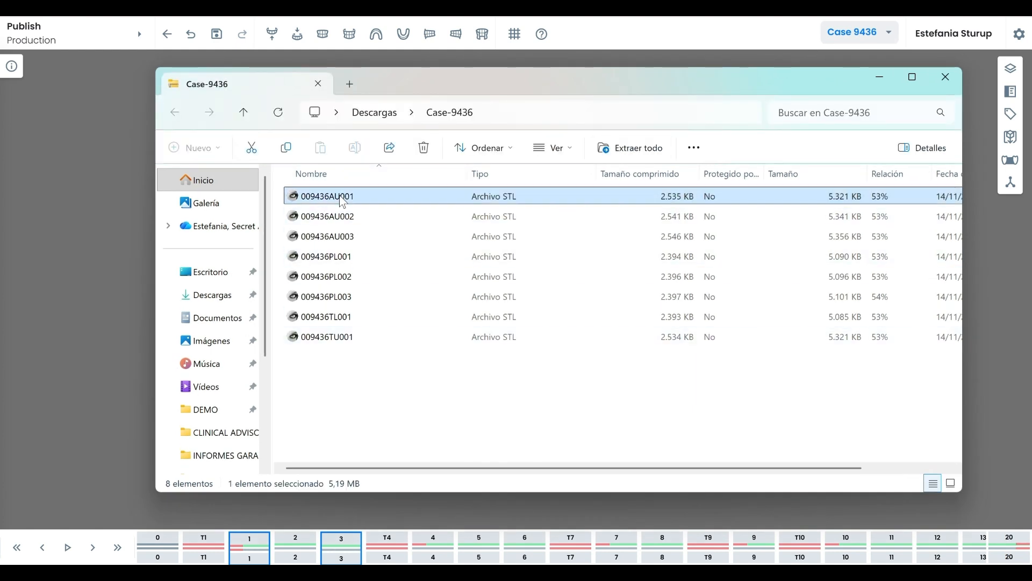
double_click(342, 198)
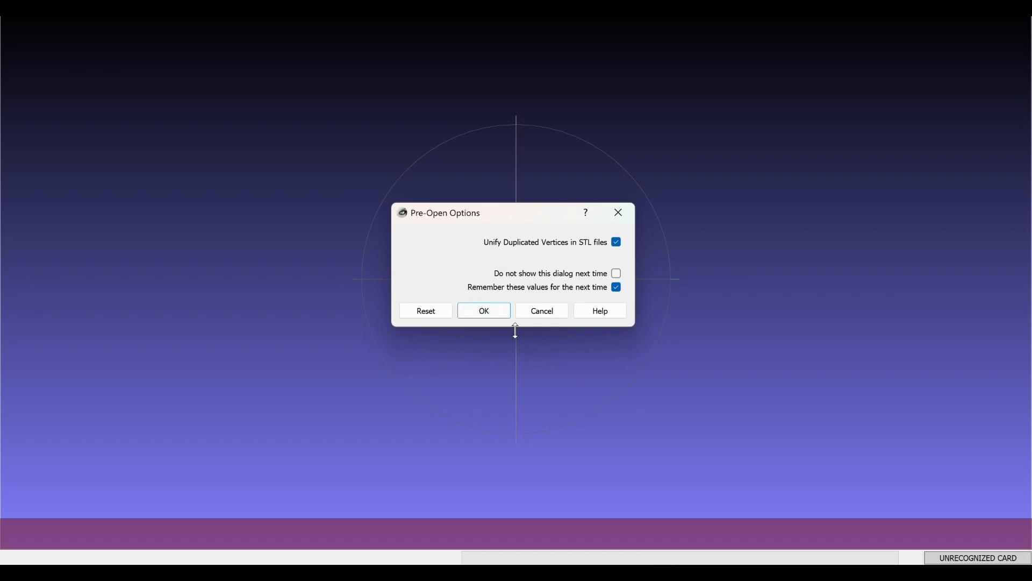
left_click(484, 312)
left_click_drag(360, 186, 468, 237)
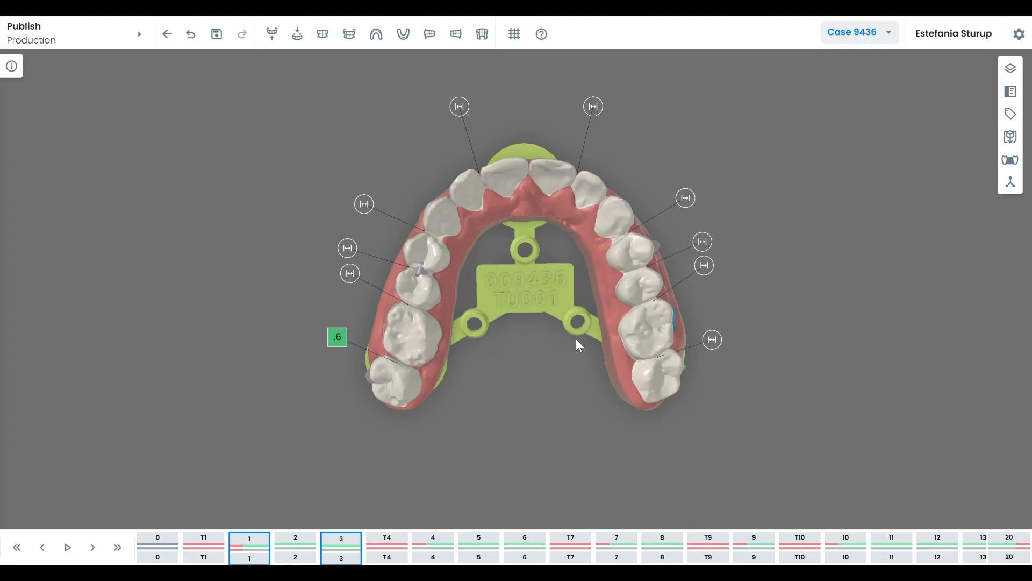
left_click_drag(737, 338, 554, 336)
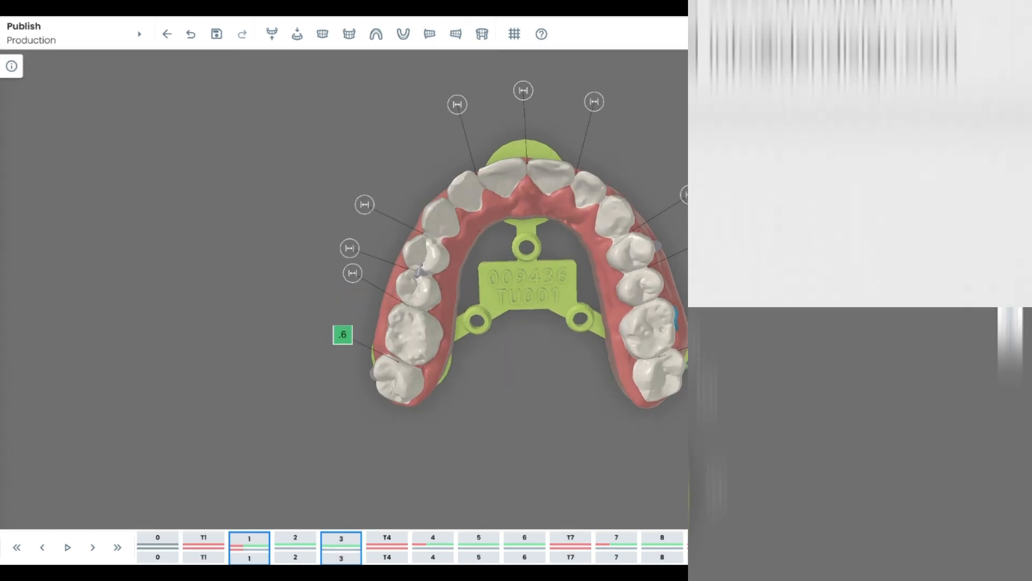